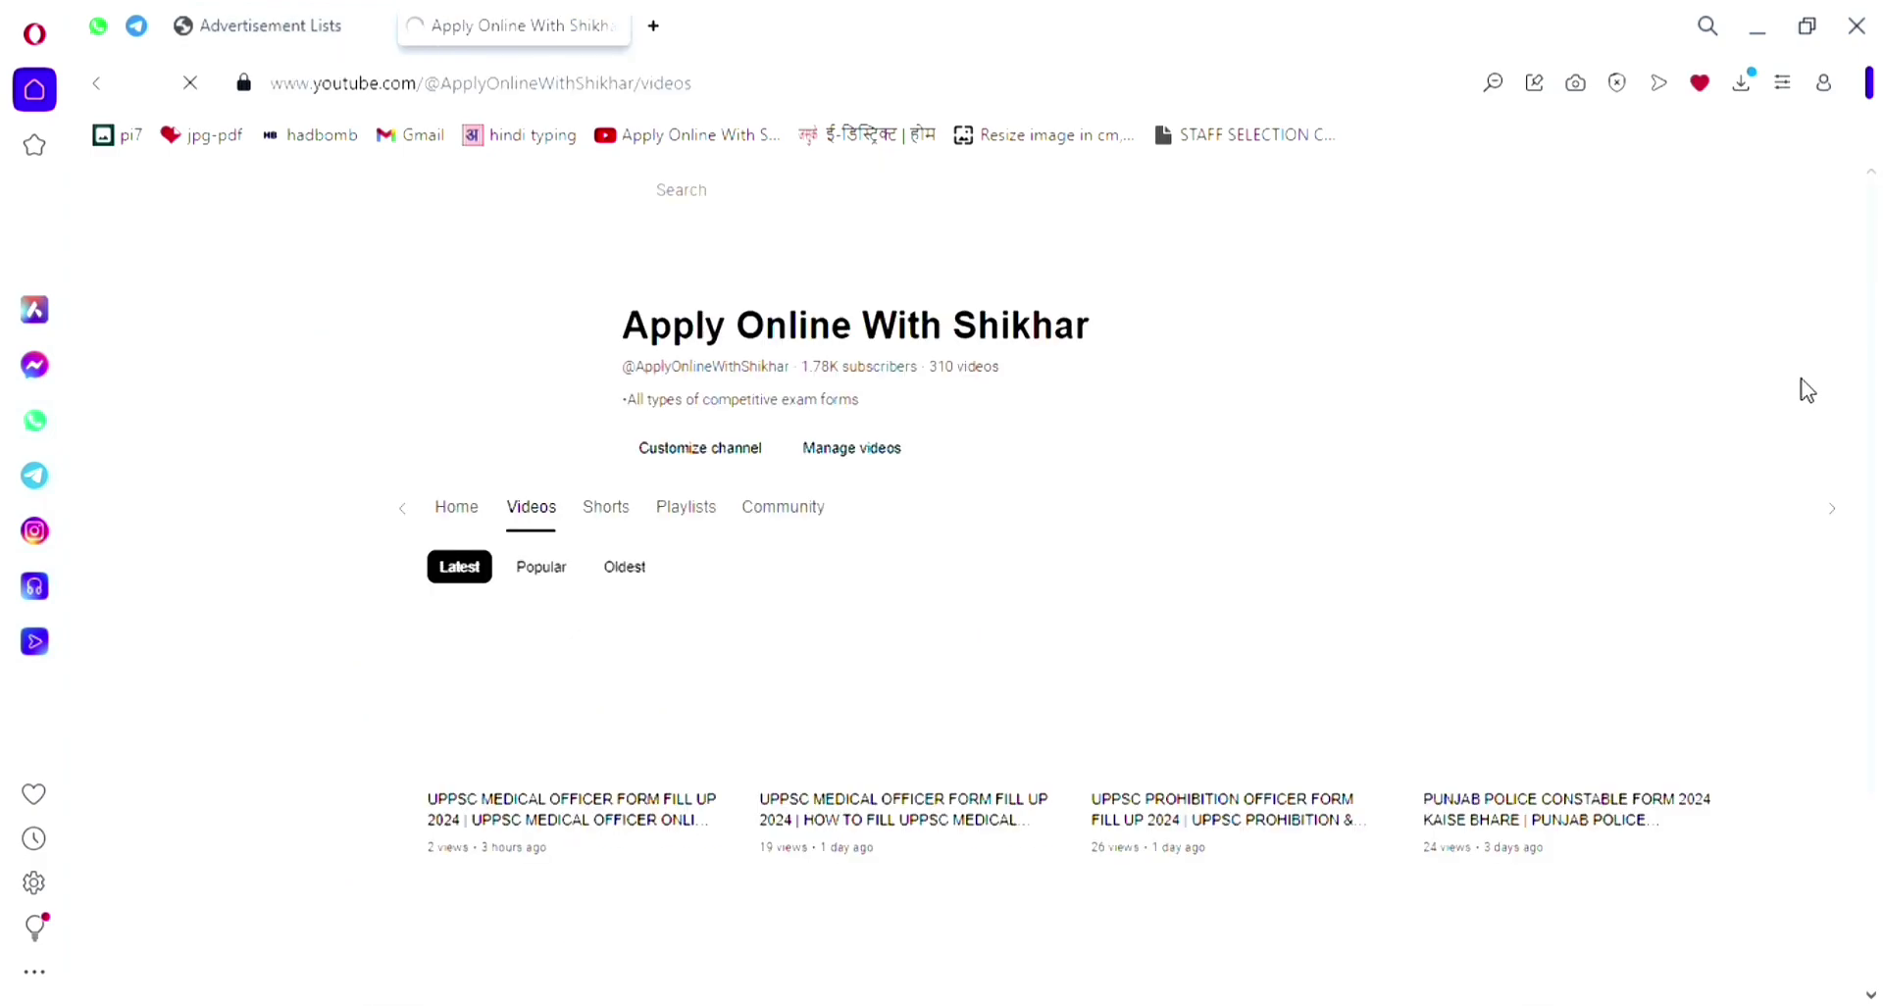
Start the application for PGT (English), post code 16/24, and open the new registration form
left_click(699, 461)
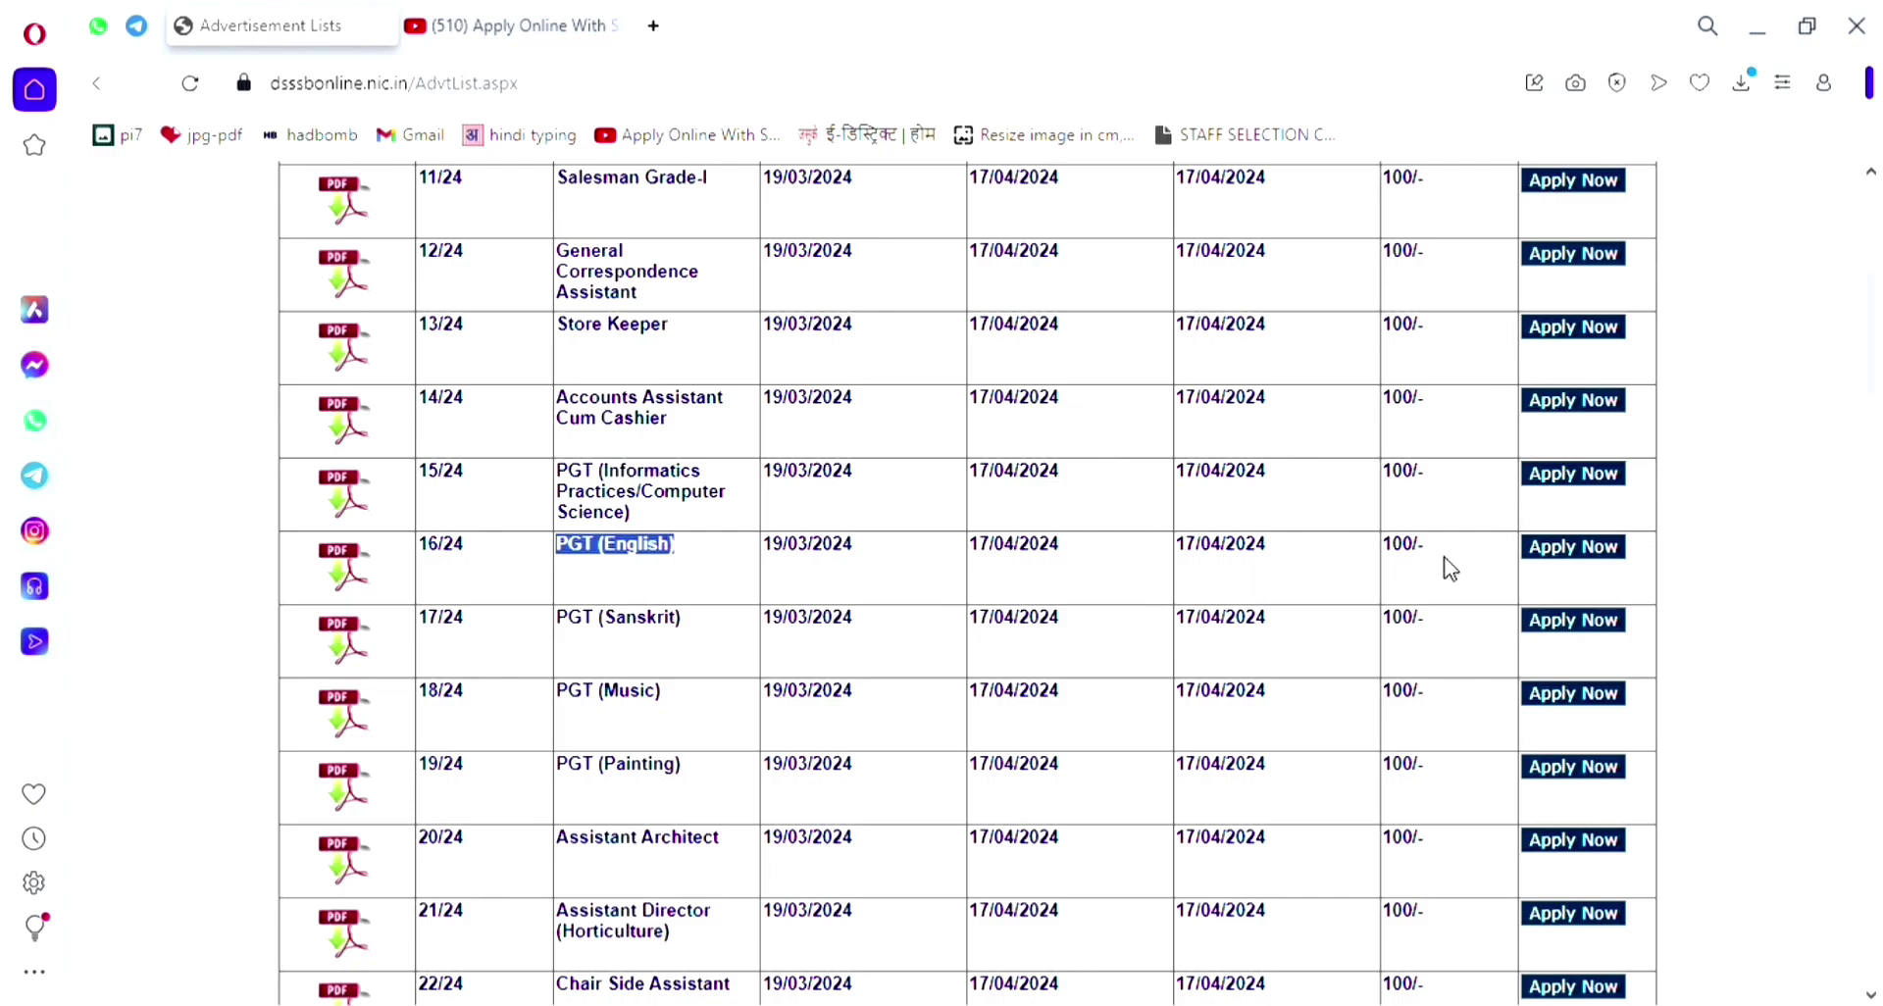
left_click(1567, 548)
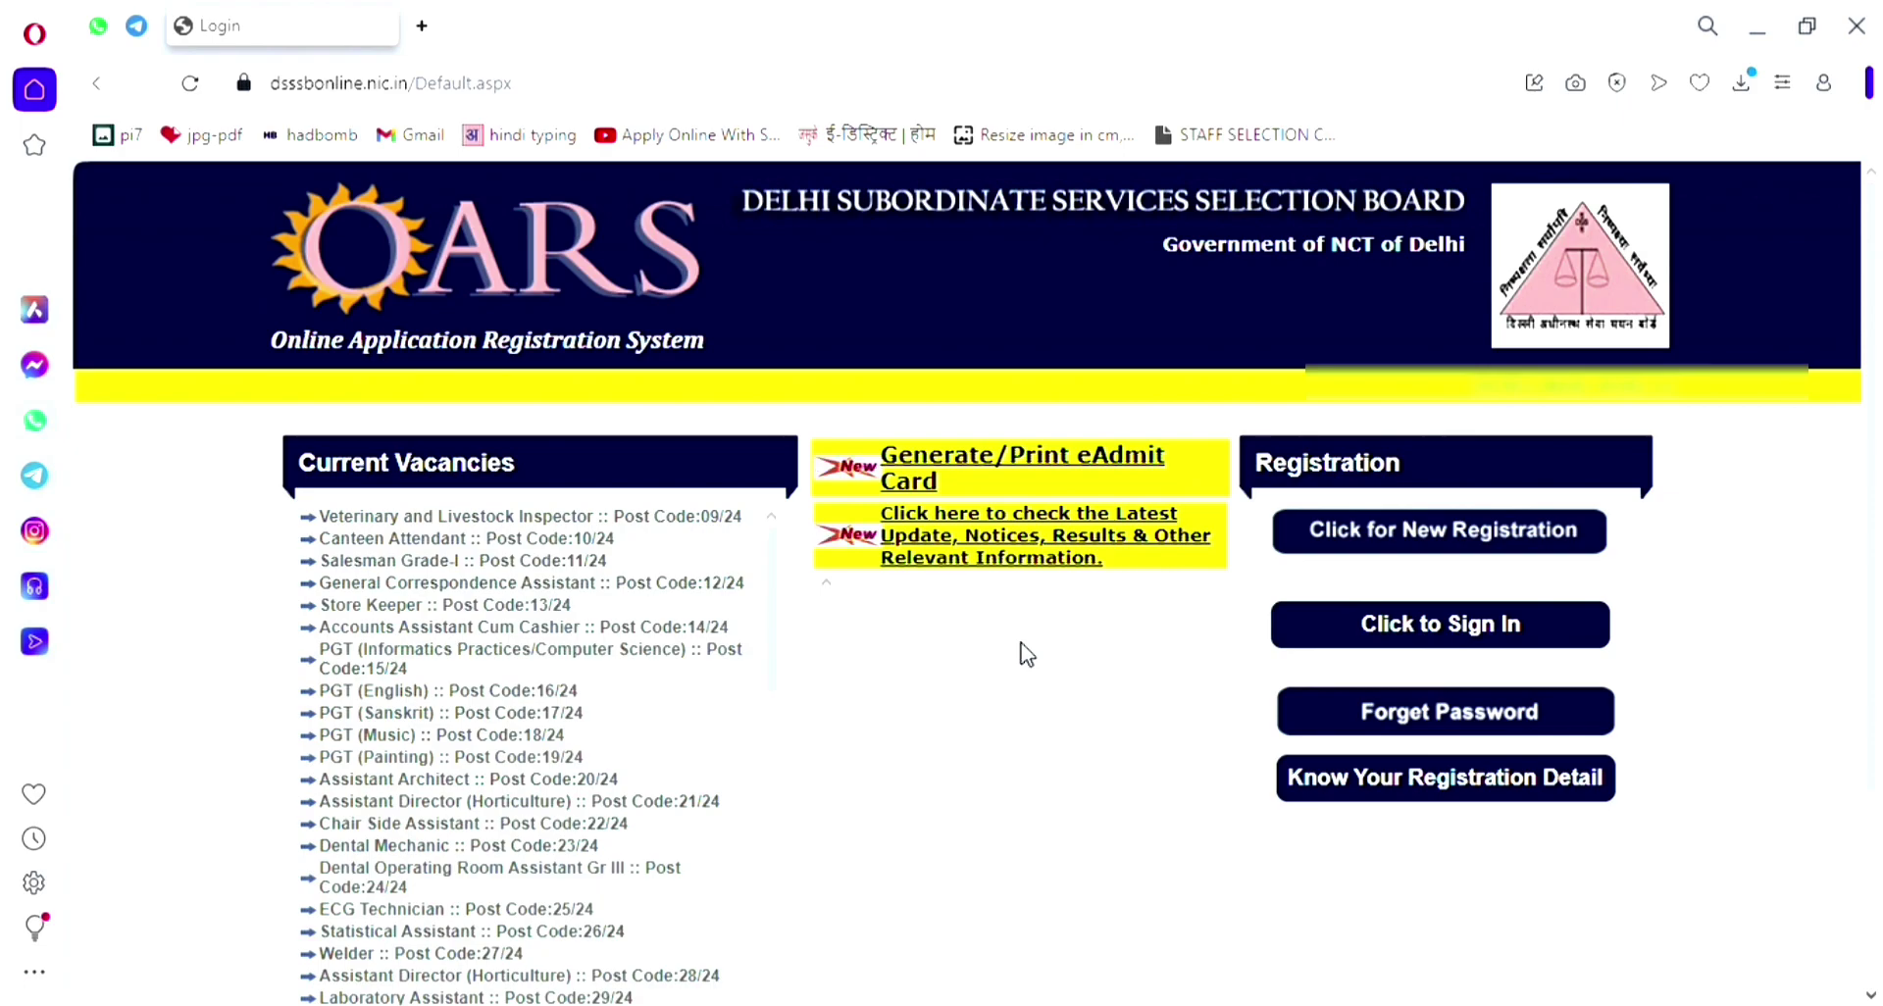
left_click(1449, 538)
left_click(1448, 540)
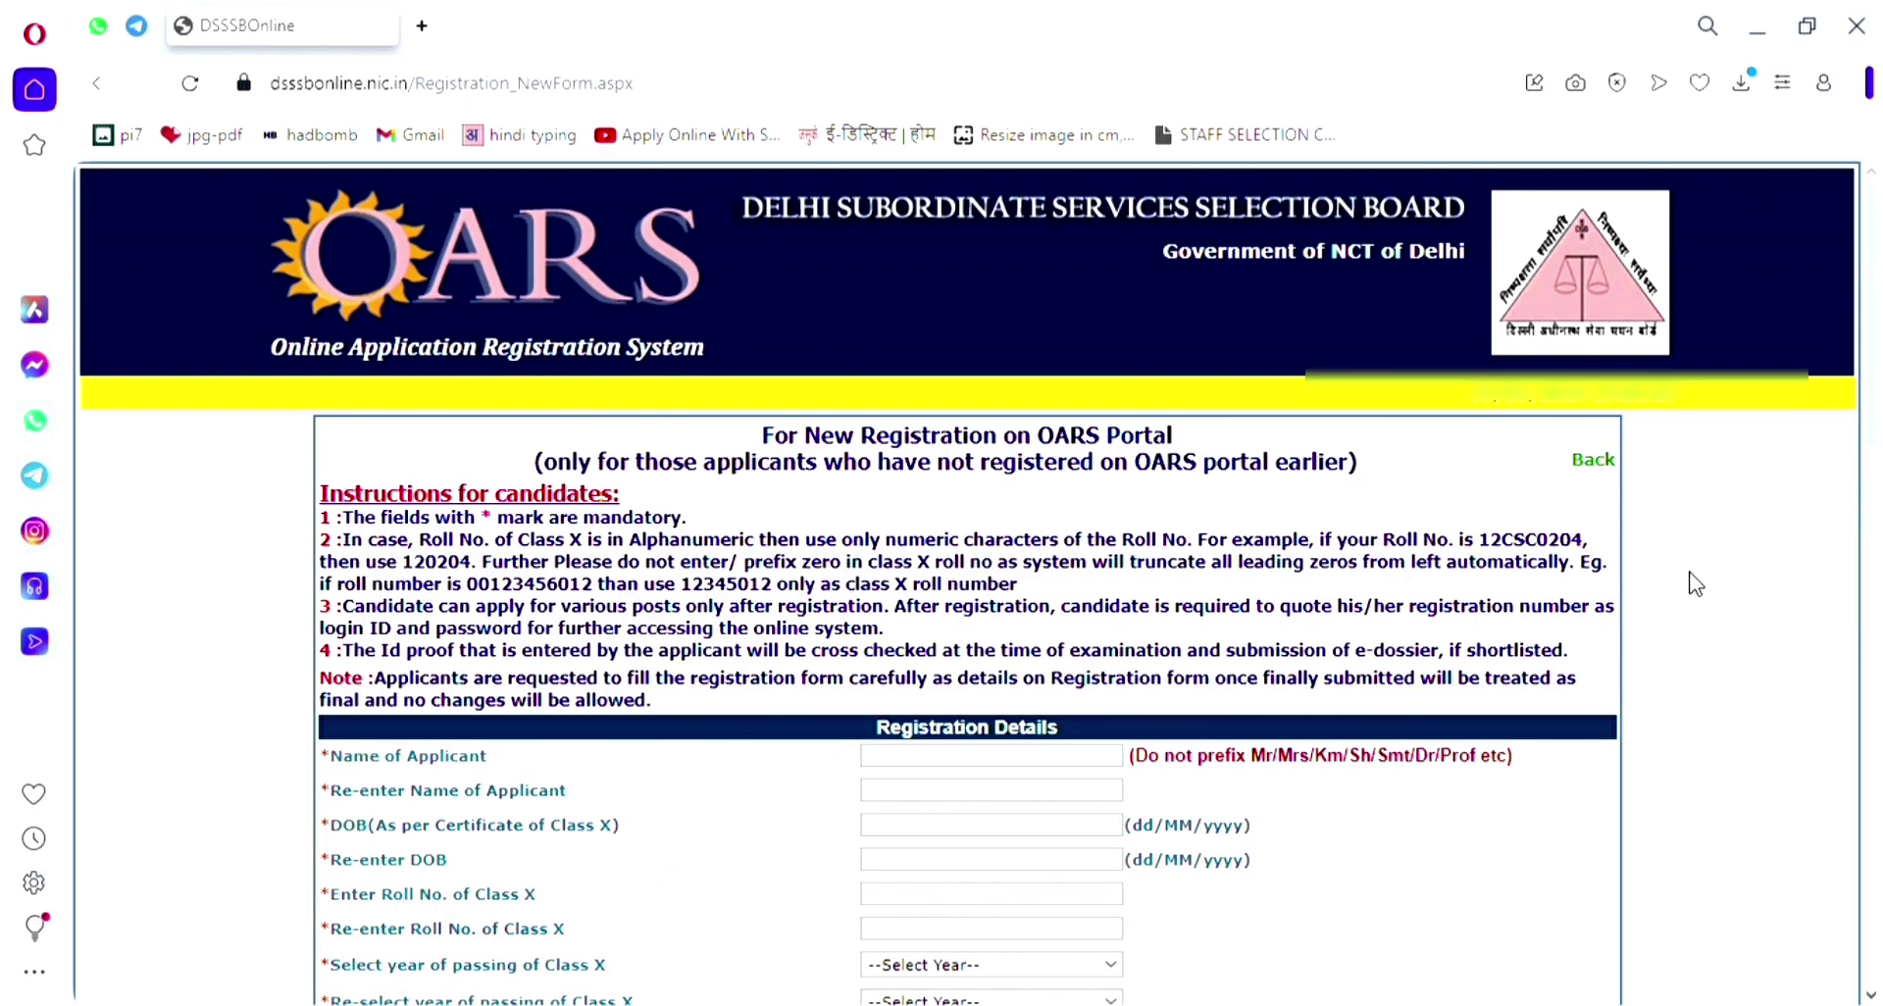
Read the instructions for candidates and the note above the registration details
left_click_drag(324, 500, 633, 506)
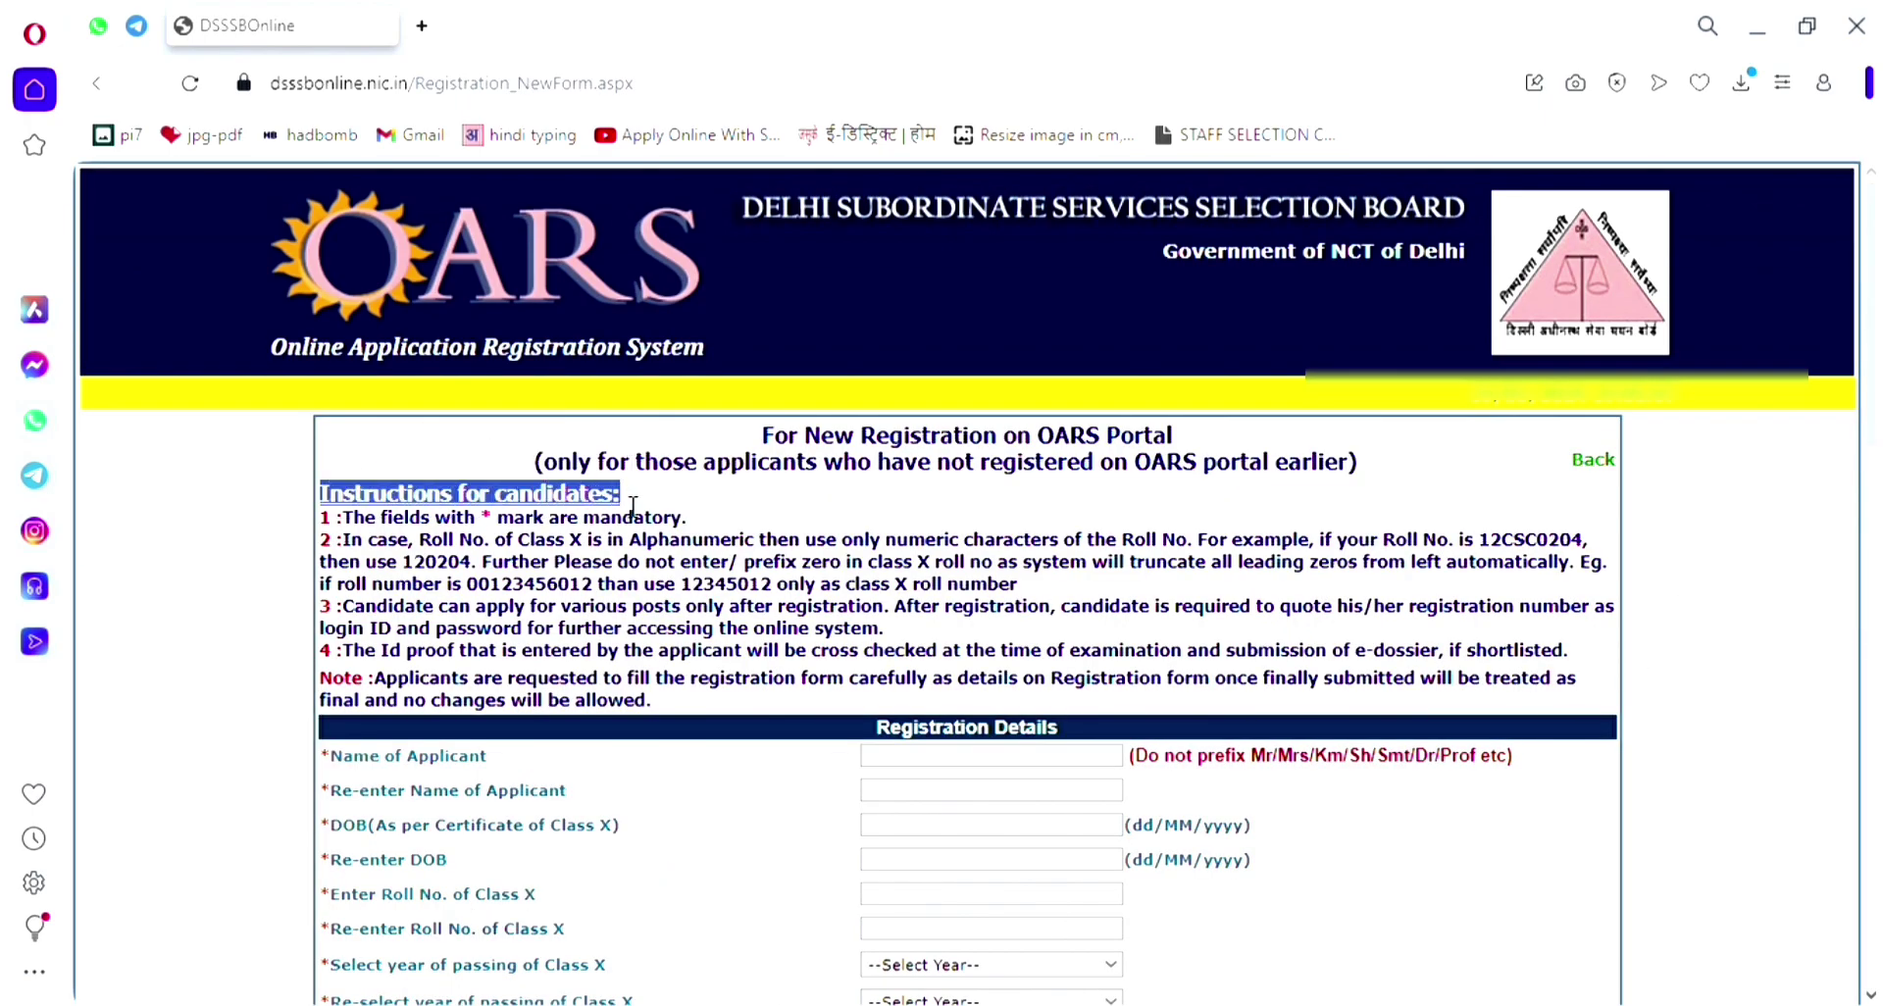
left_click_drag(332, 518, 638, 704)
left_click(1731, 660)
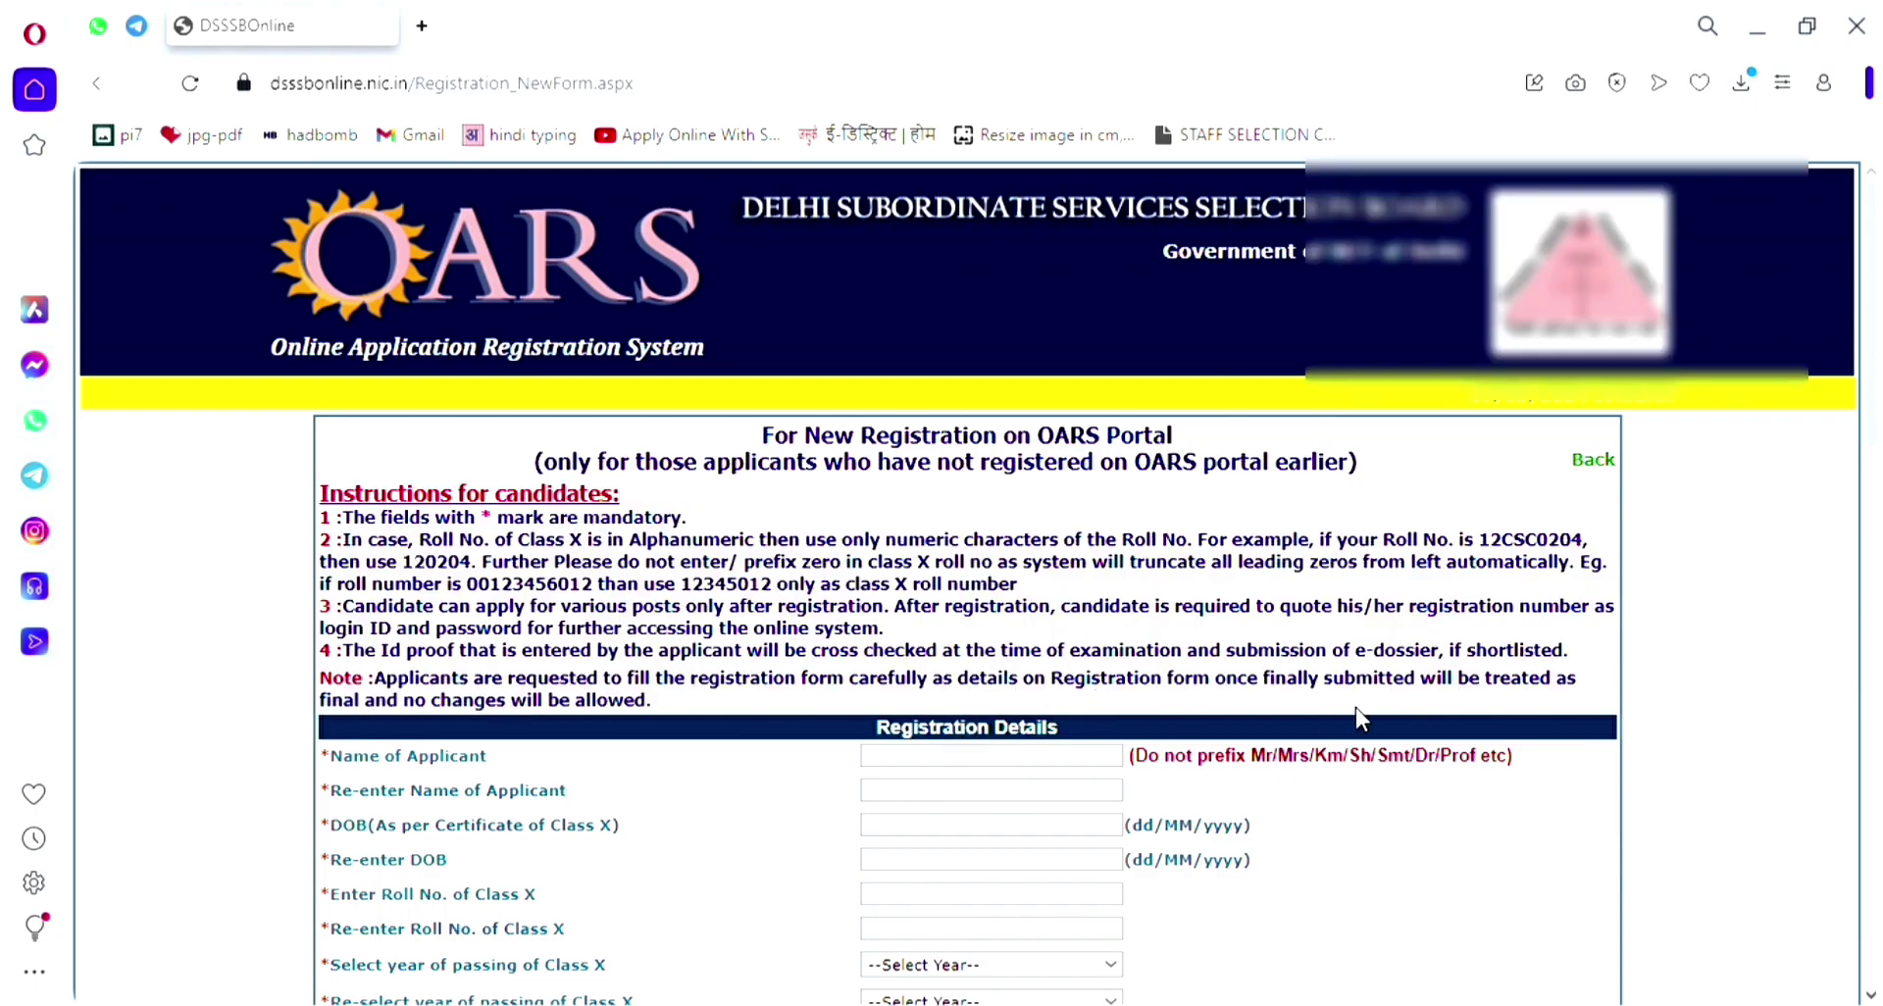
scroll(1638, 612, "down", 4)
scroll(1642, 612, "down", 1)
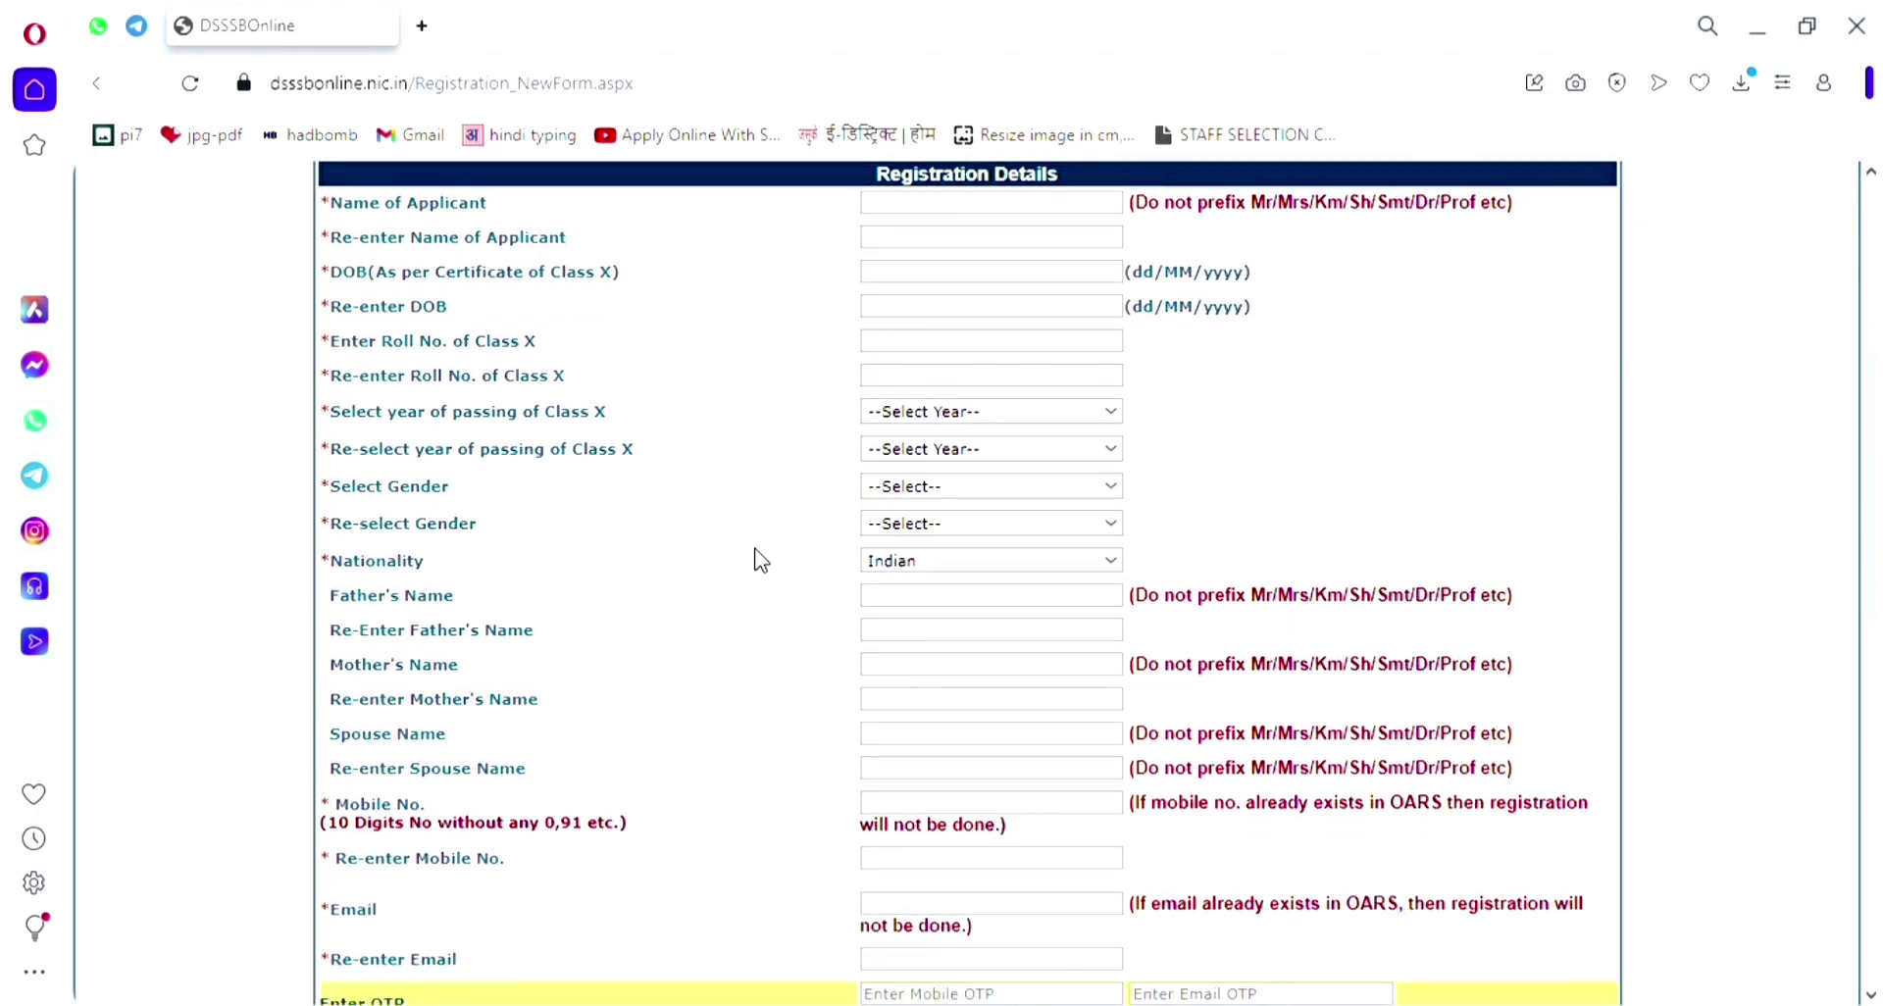
Examine the required registration fields from applicant name, date of birth and Class X details through parents' names, mobile number and email
left_click_drag(331, 203, 496, 216)
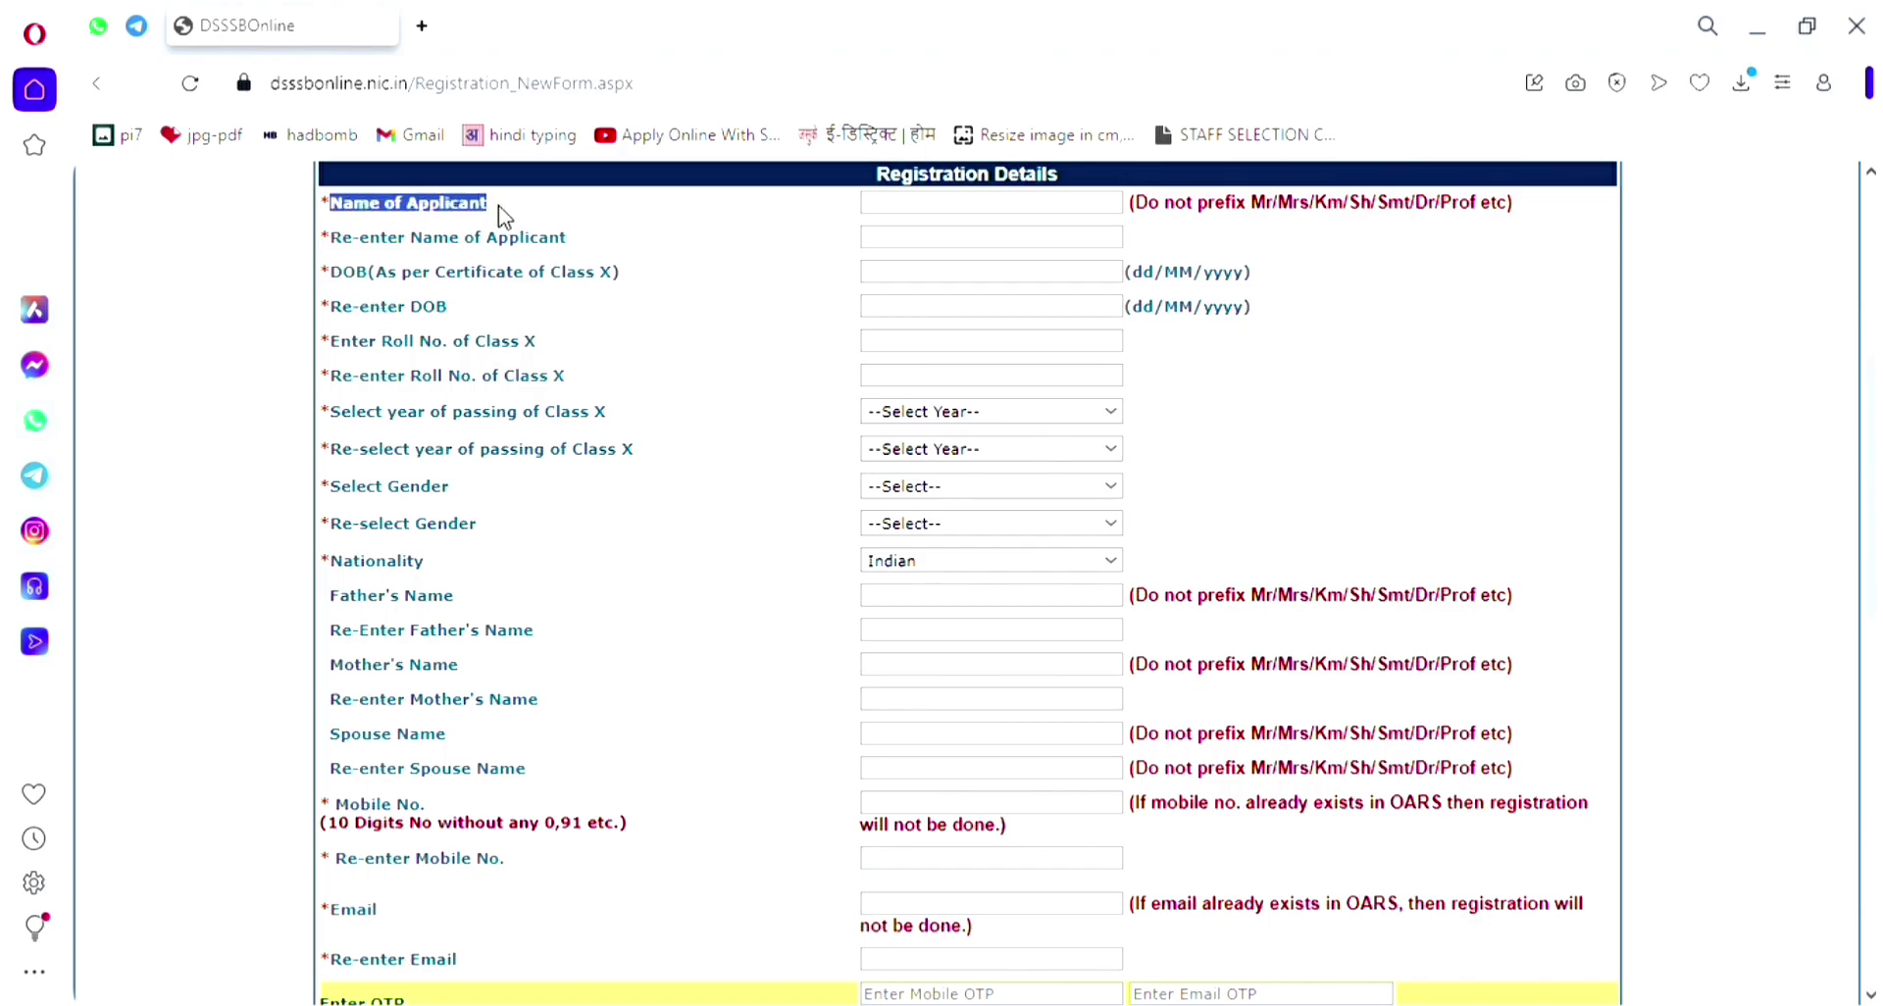
left_click_drag(332, 272, 381, 281)
left_click_drag(331, 341, 552, 353)
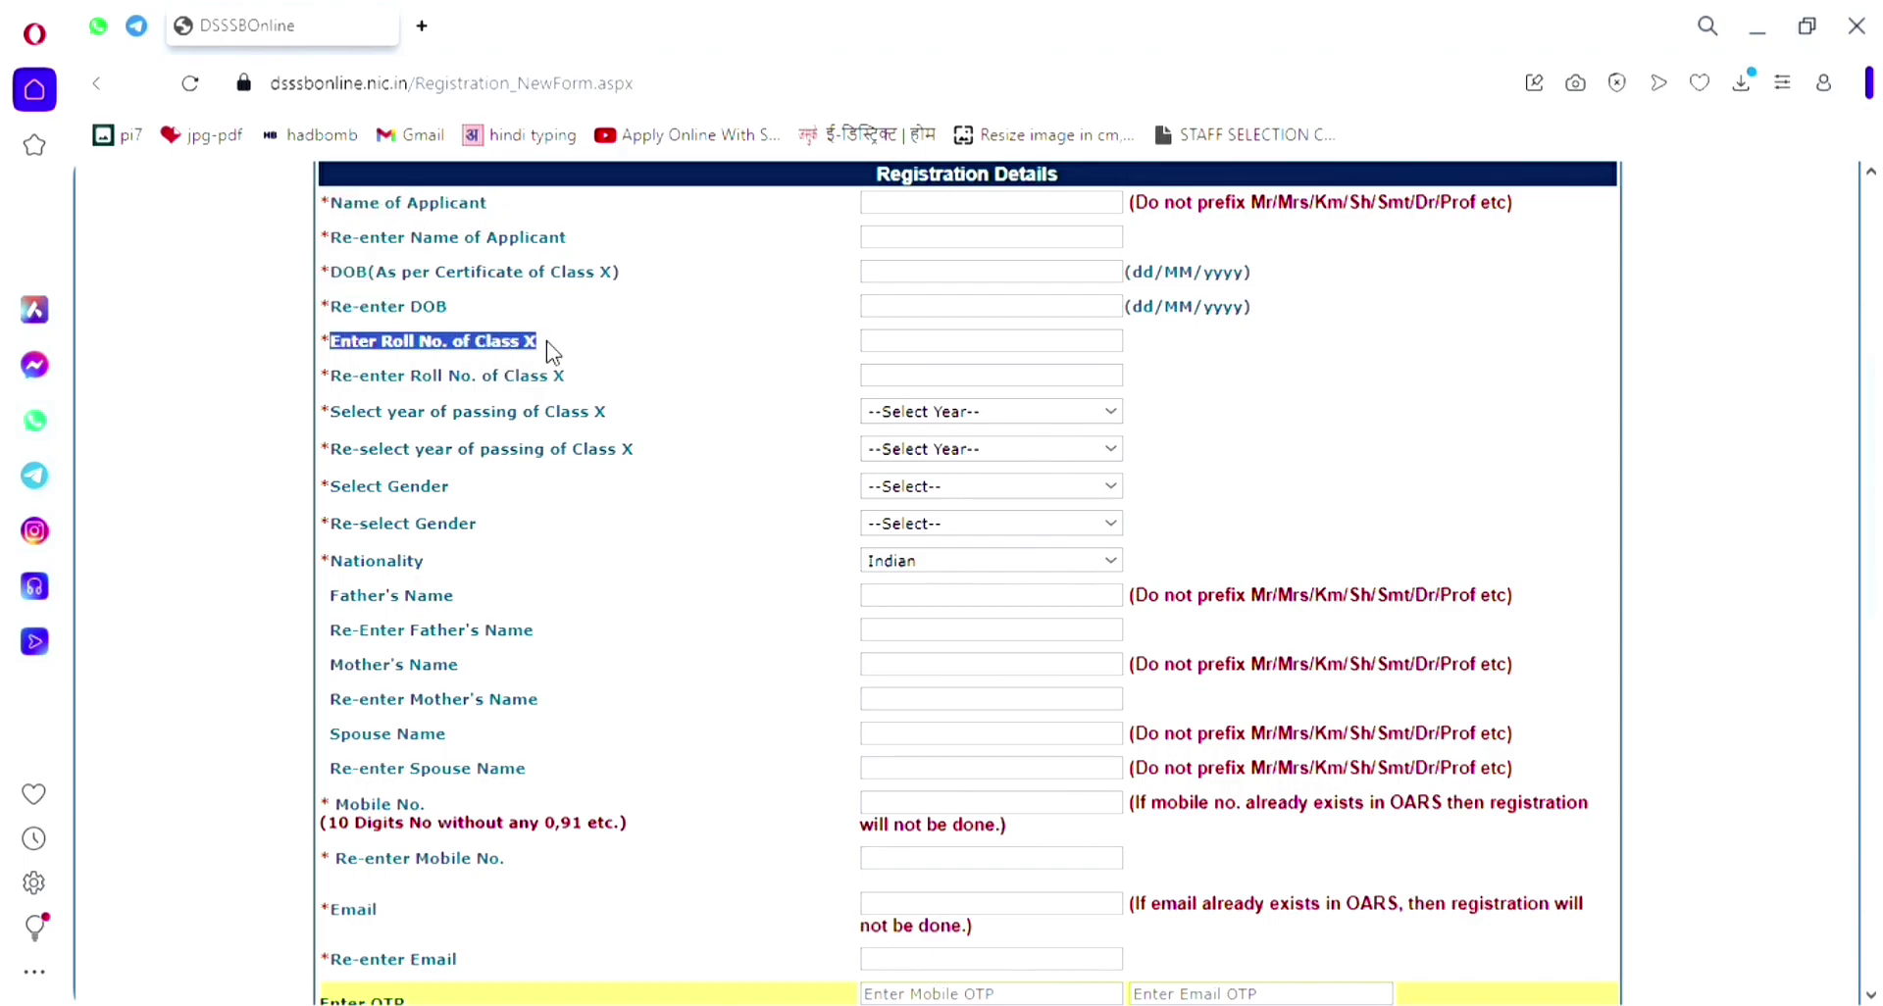
left_click_drag(390, 412, 616, 421)
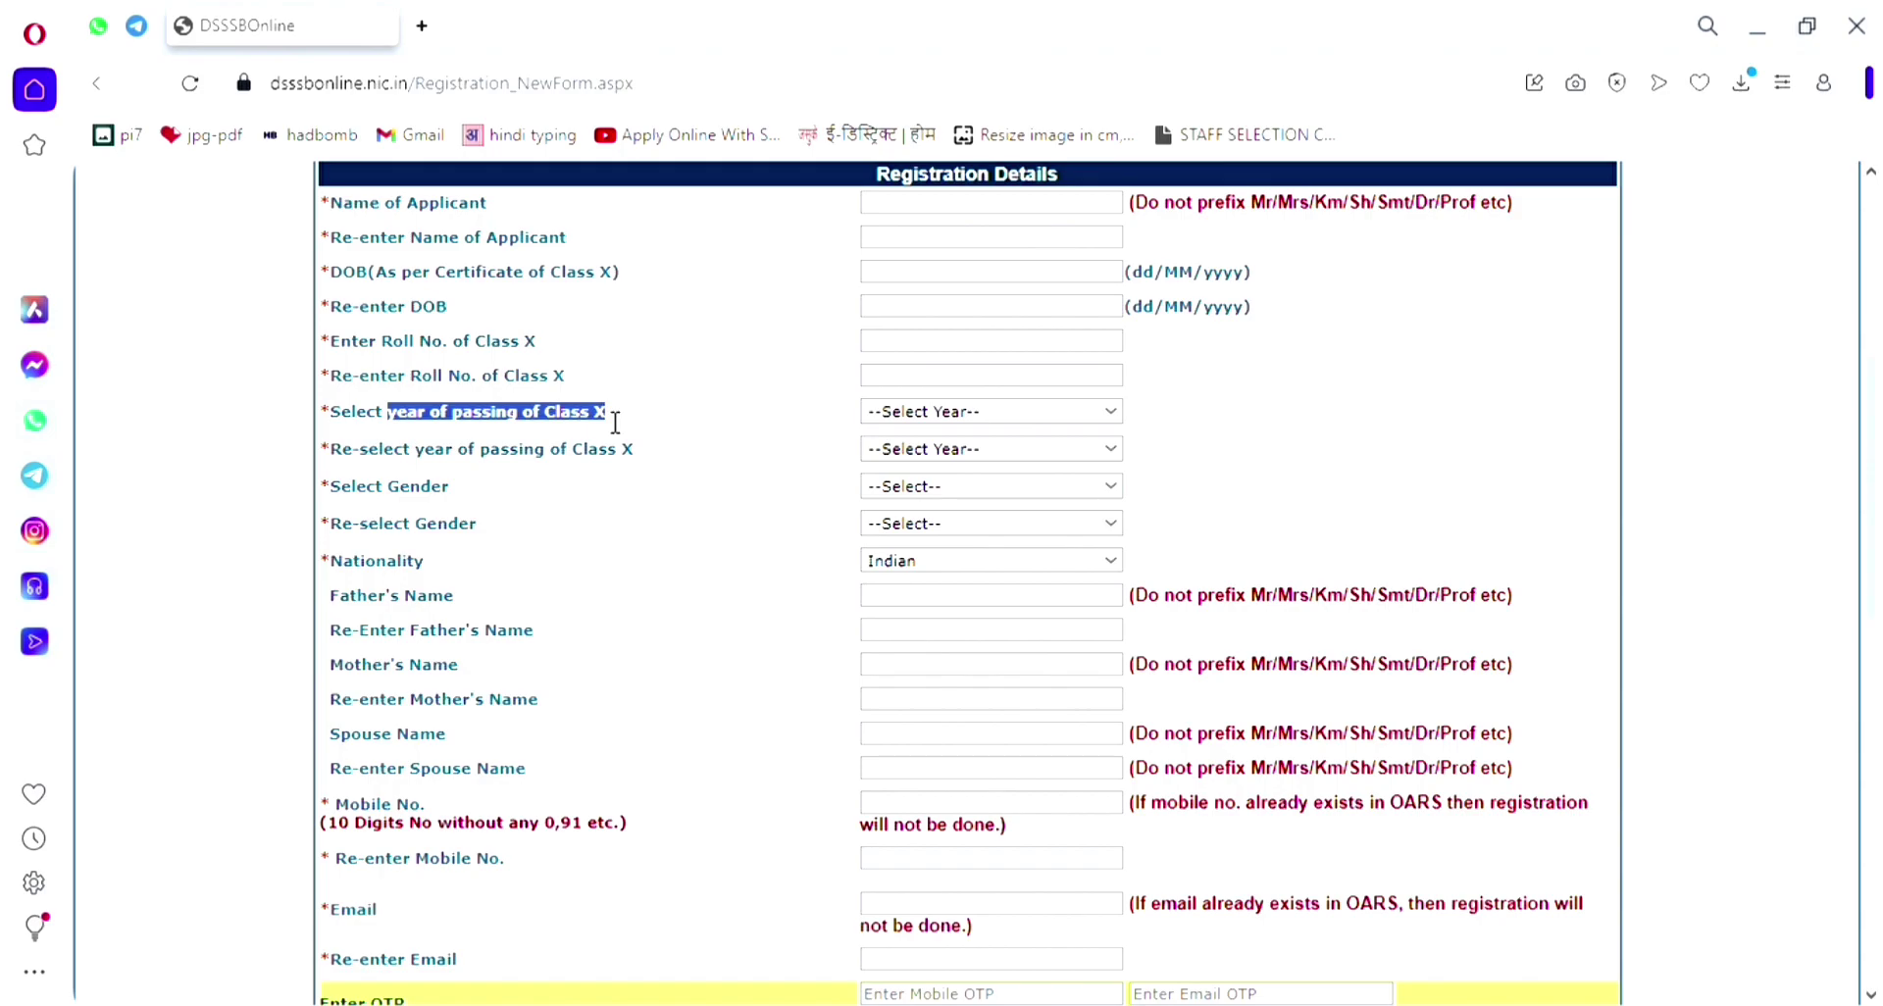
left_click_drag(389, 487, 453, 488)
left_click_drag(354, 561, 459, 603)
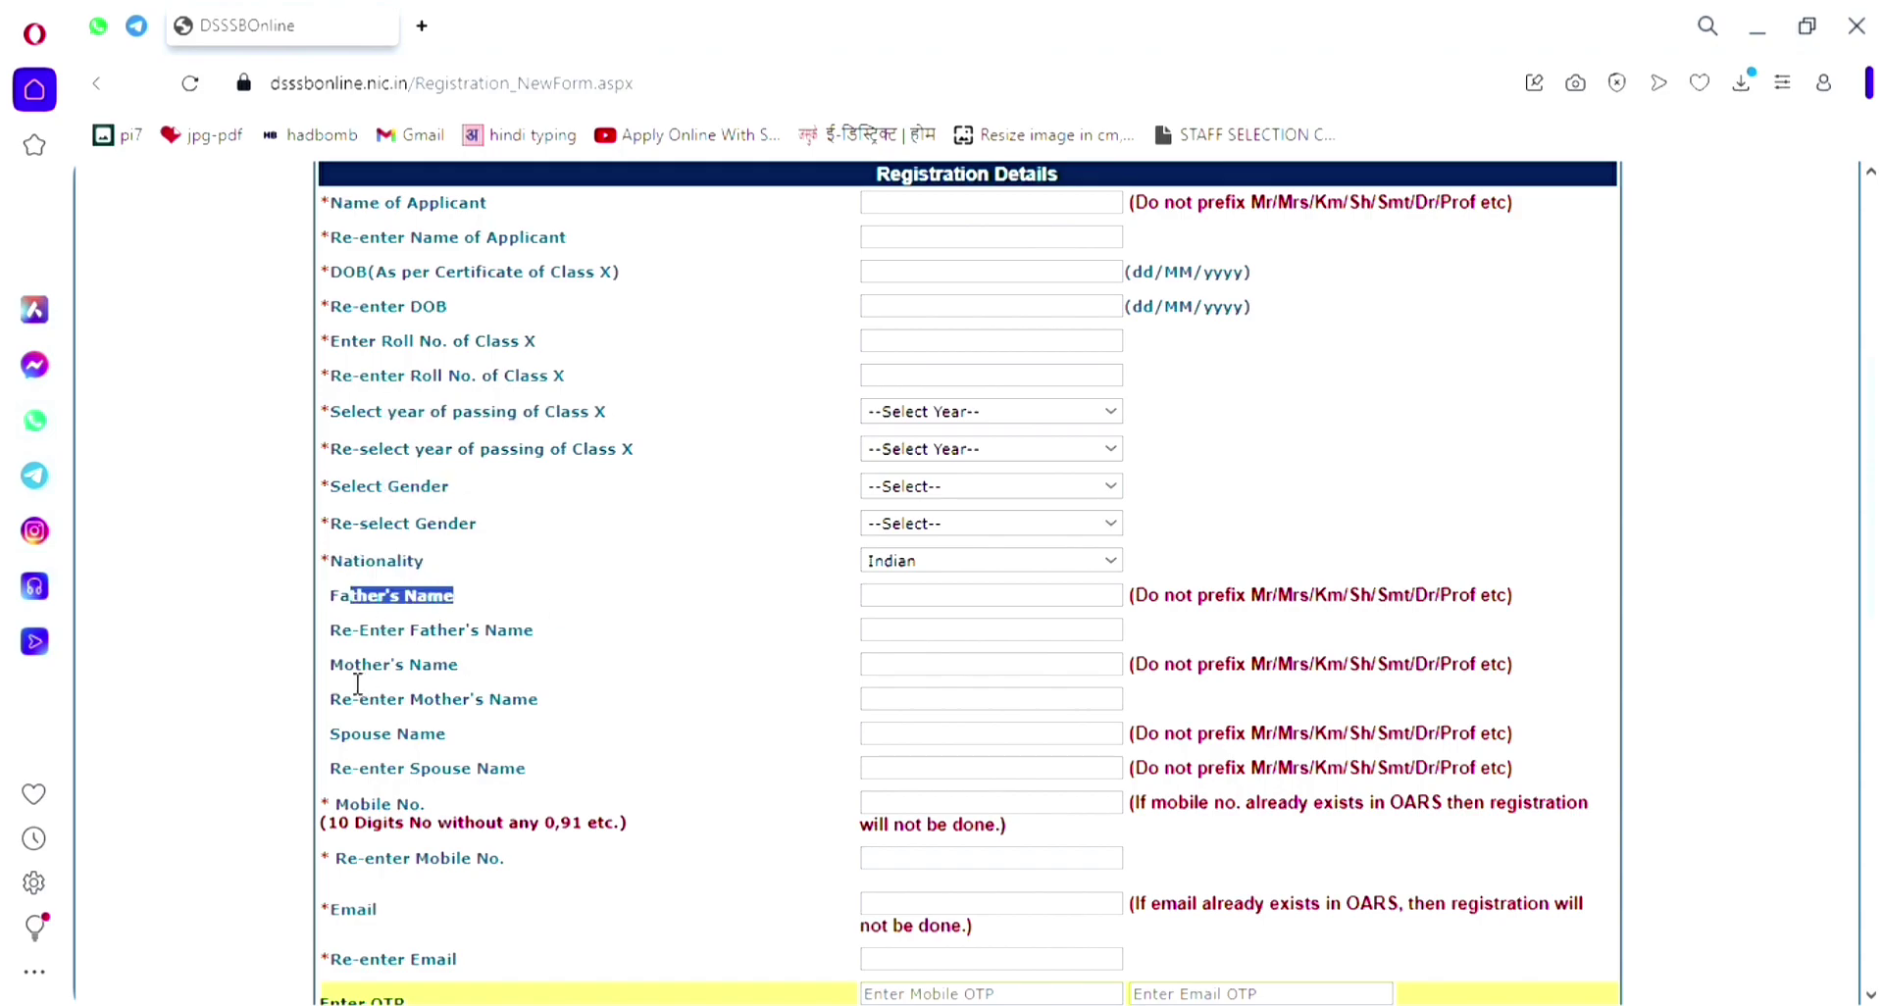
left_click_drag(343, 667, 490, 689)
left_click_drag(336, 799, 474, 807)
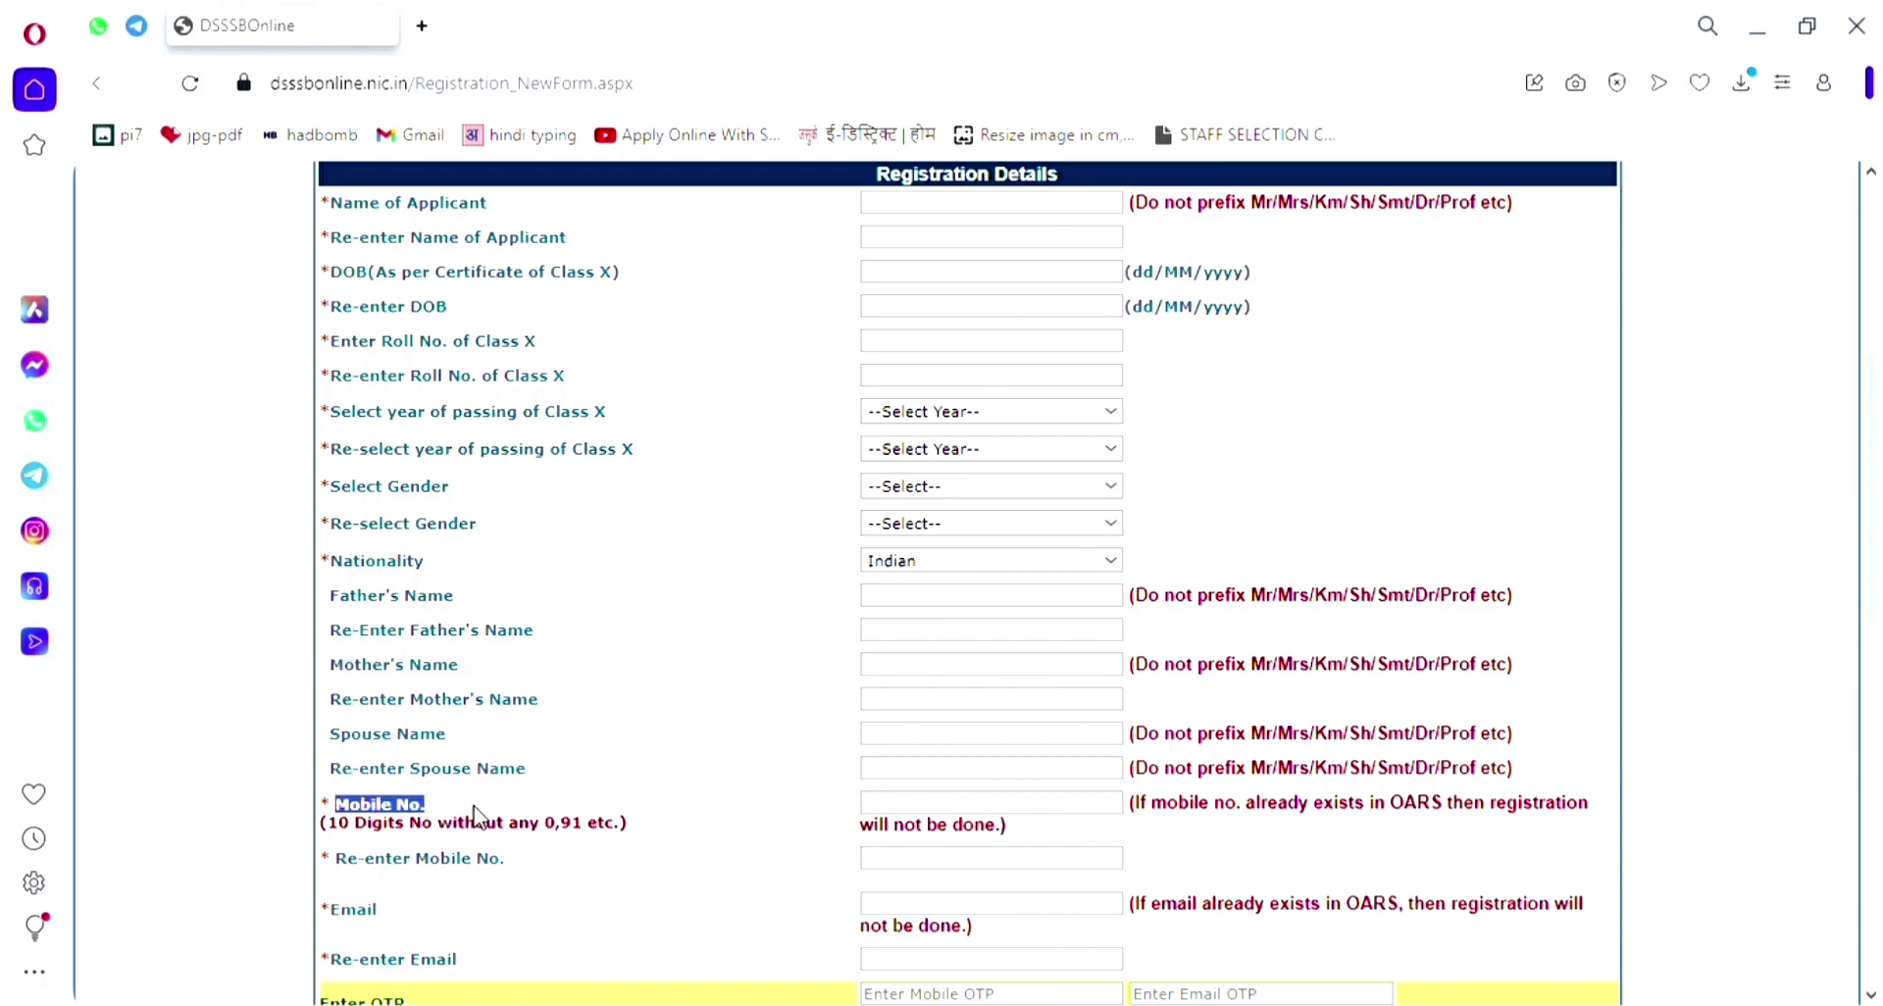
left_click_drag(343, 910, 433, 920)
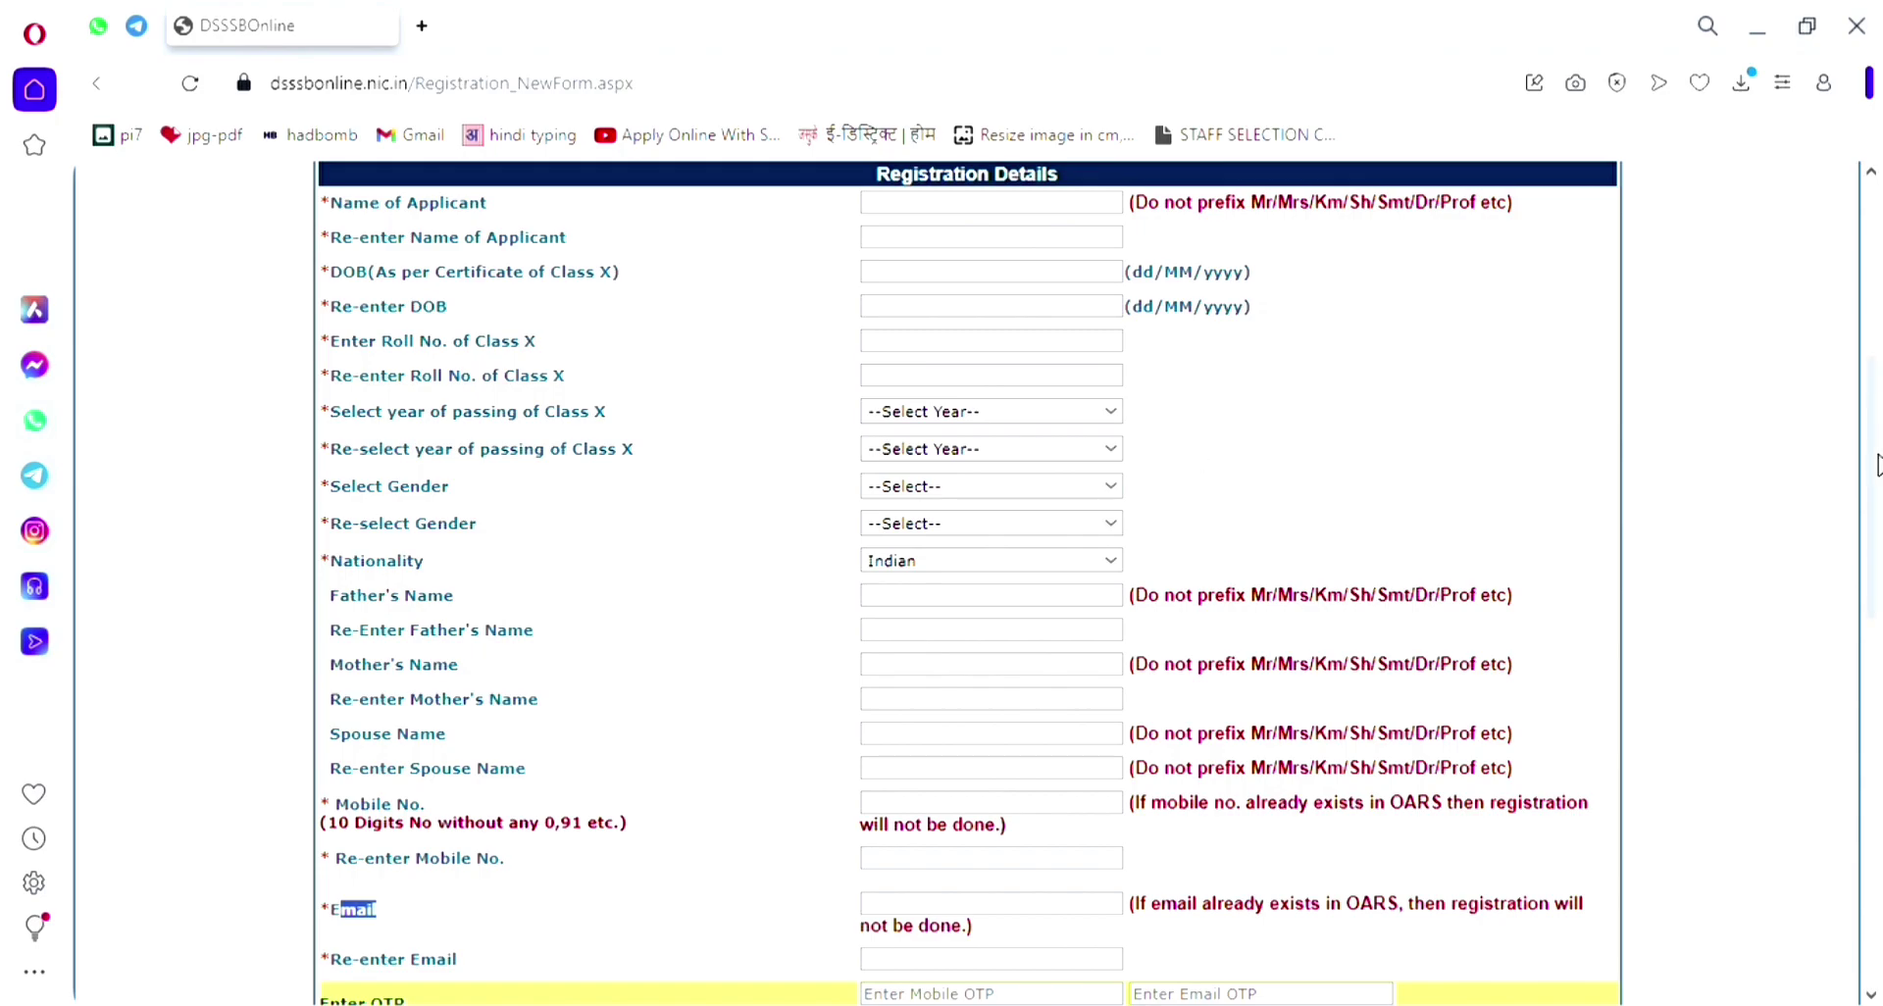
Examine the mobile, email and OTP fields and the Aadhaar number and name fields in the identity proof section
scroll(1876, 463, "down", 2)
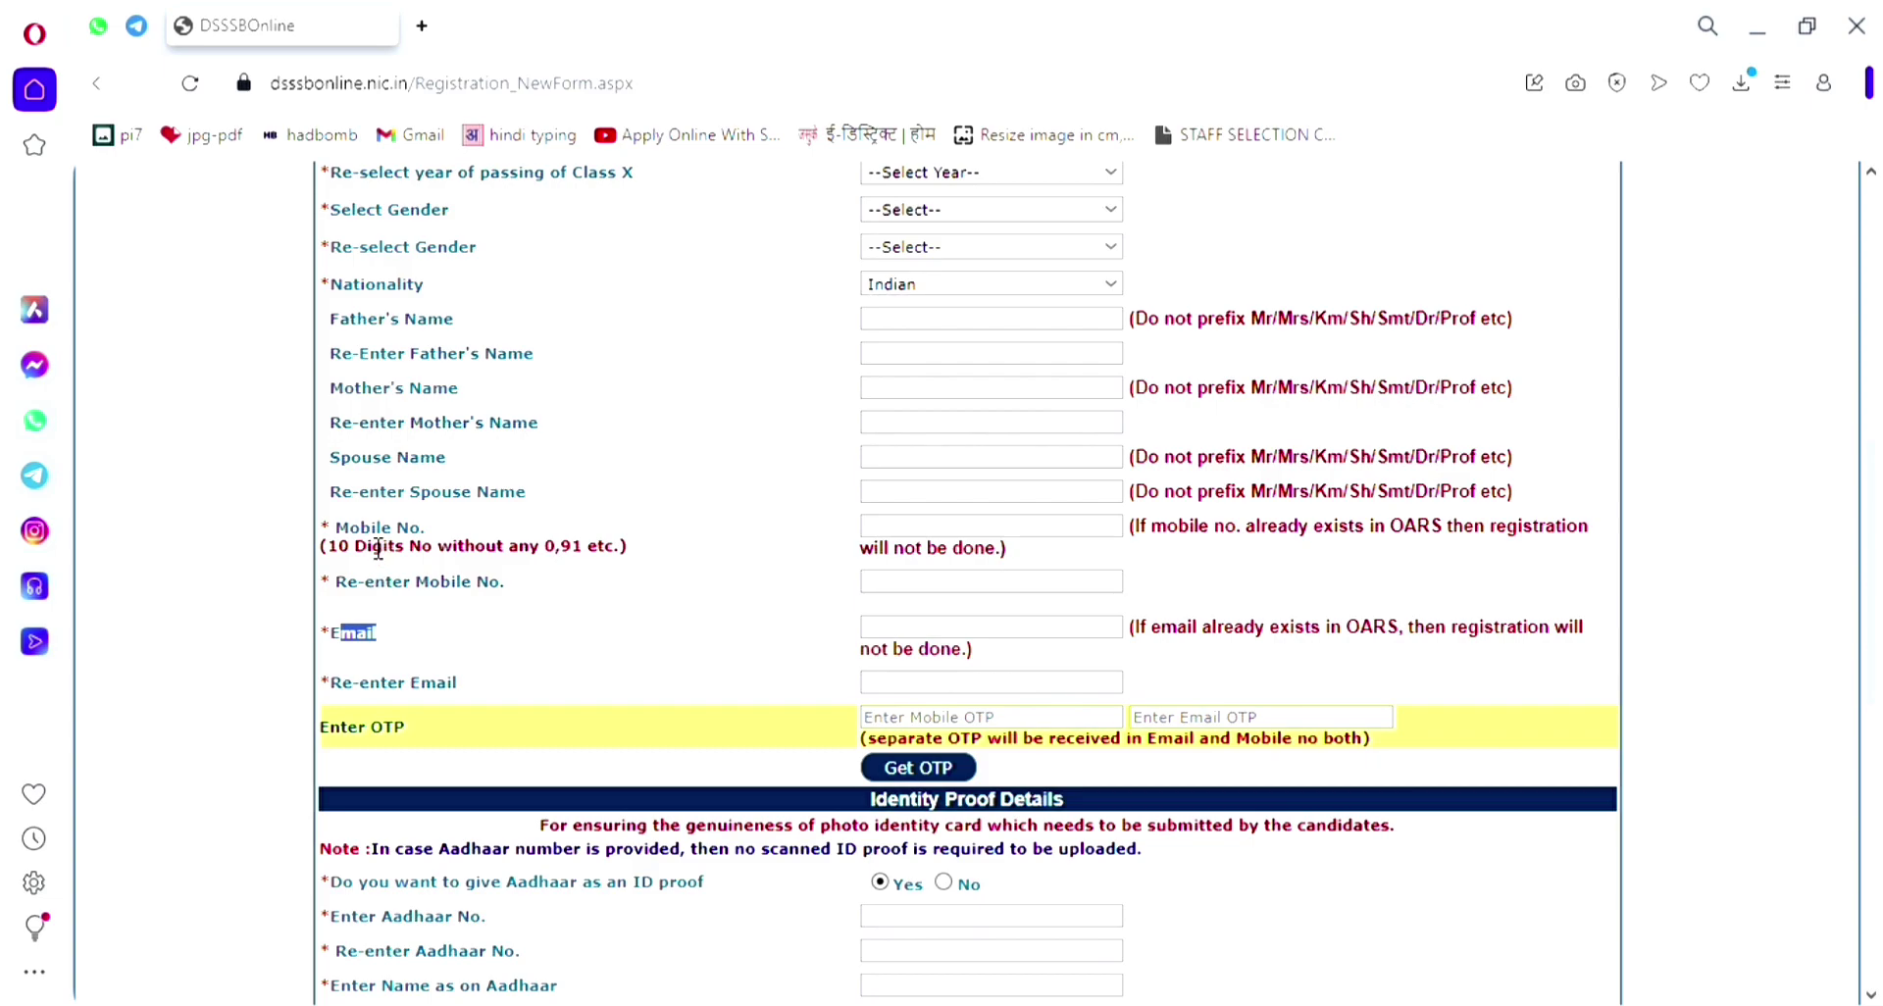
left_click_drag(335, 530, 511, 532)
left_click_drag(331, 636, 511, 633)
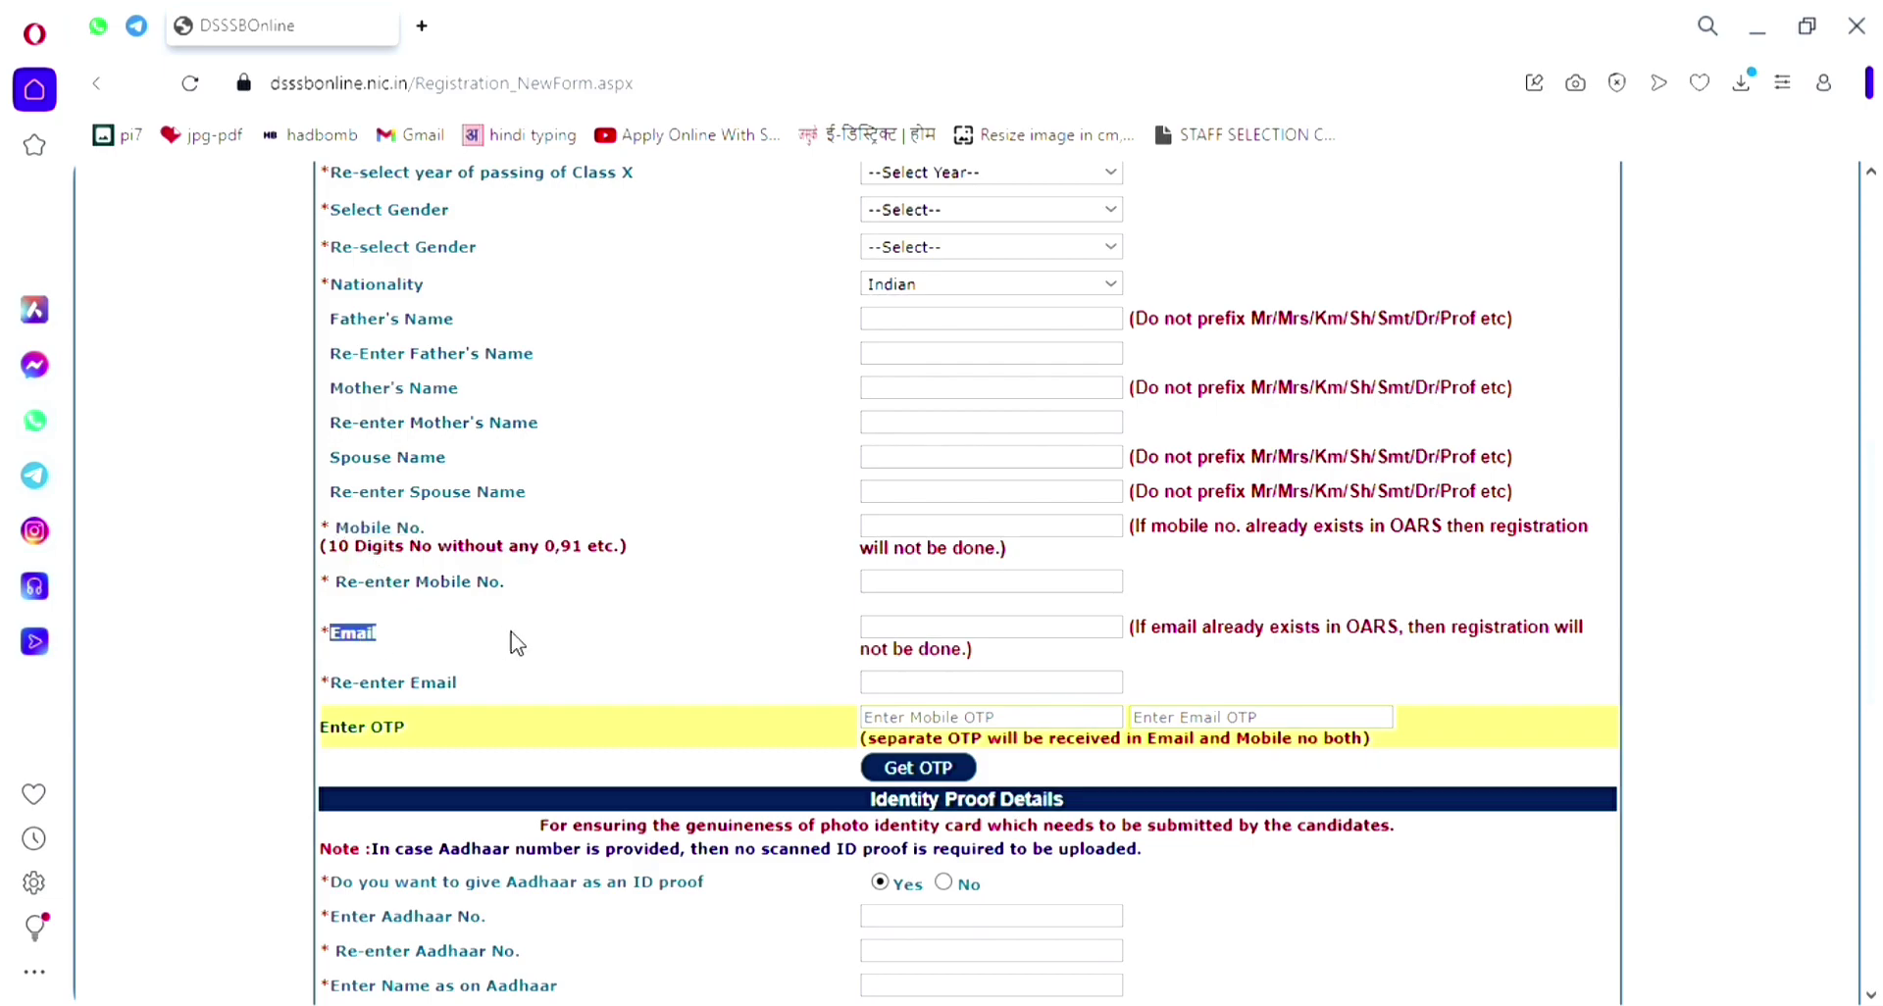
left_click(983, 535)
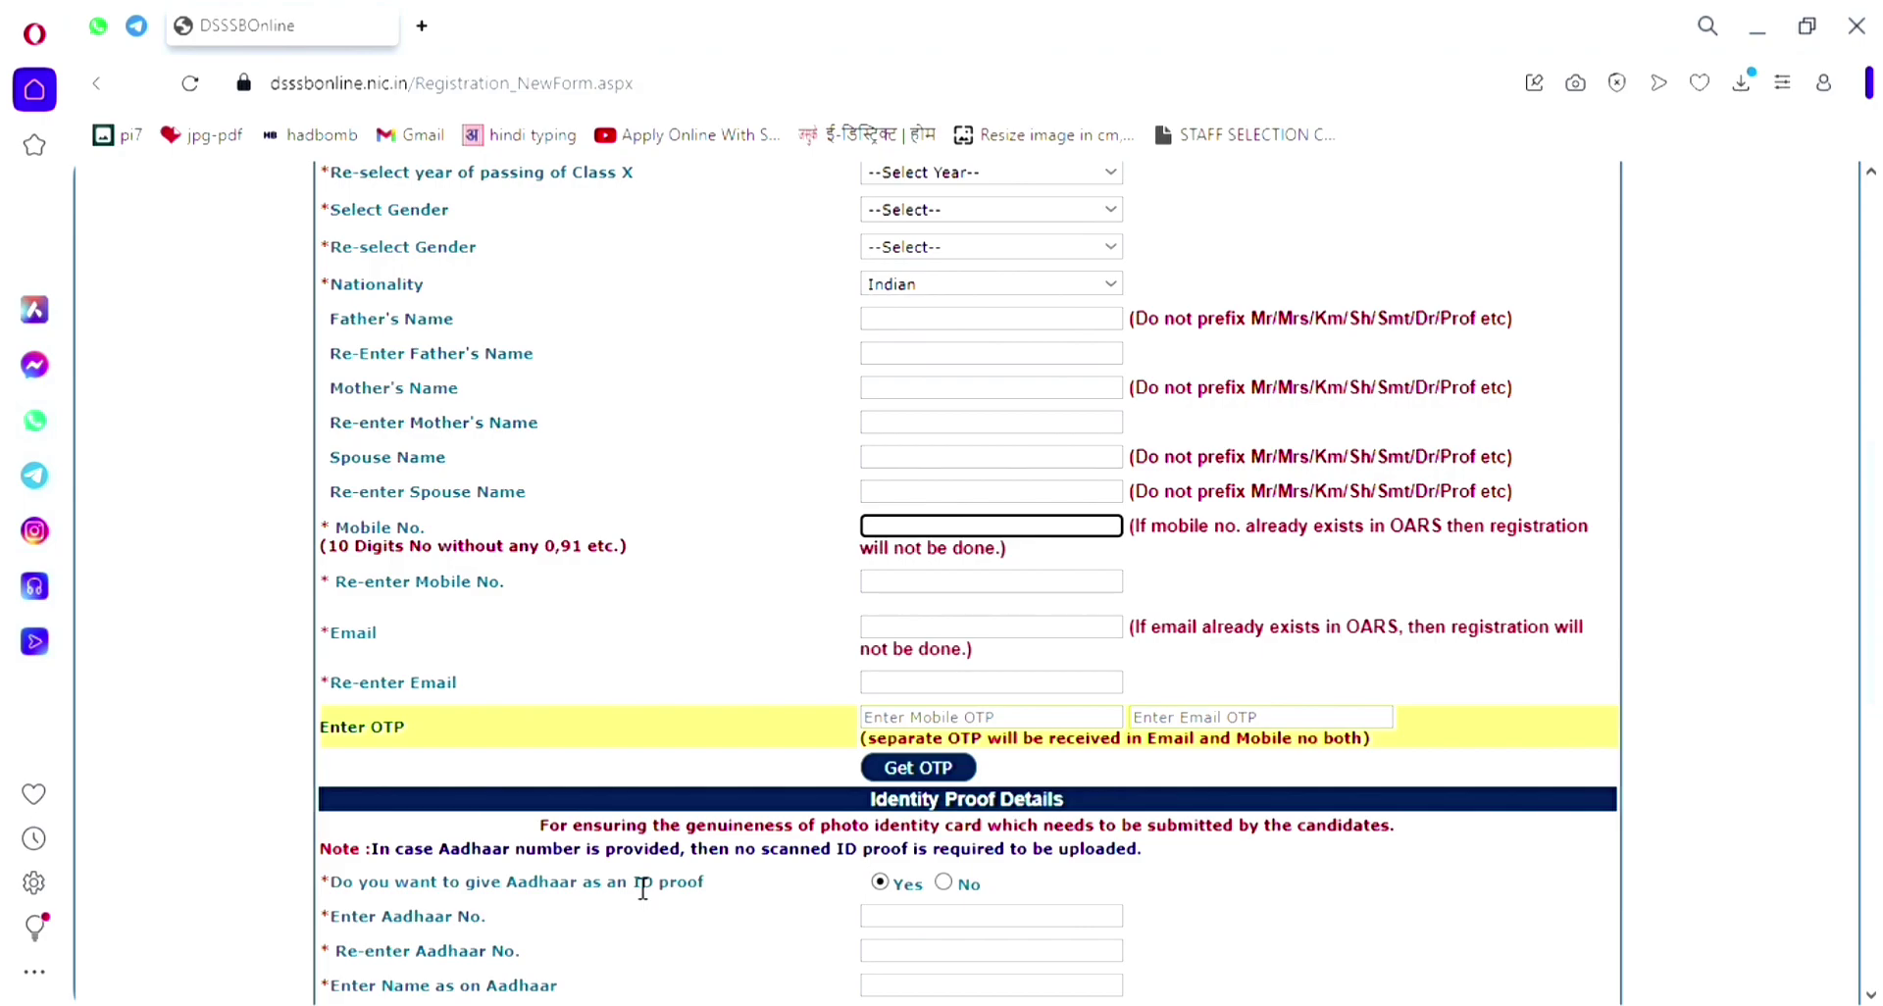
left_click(1717, 482)
scroll(1717, 480, "down", 4)
left_click_drag(328, 469, 710, 491)
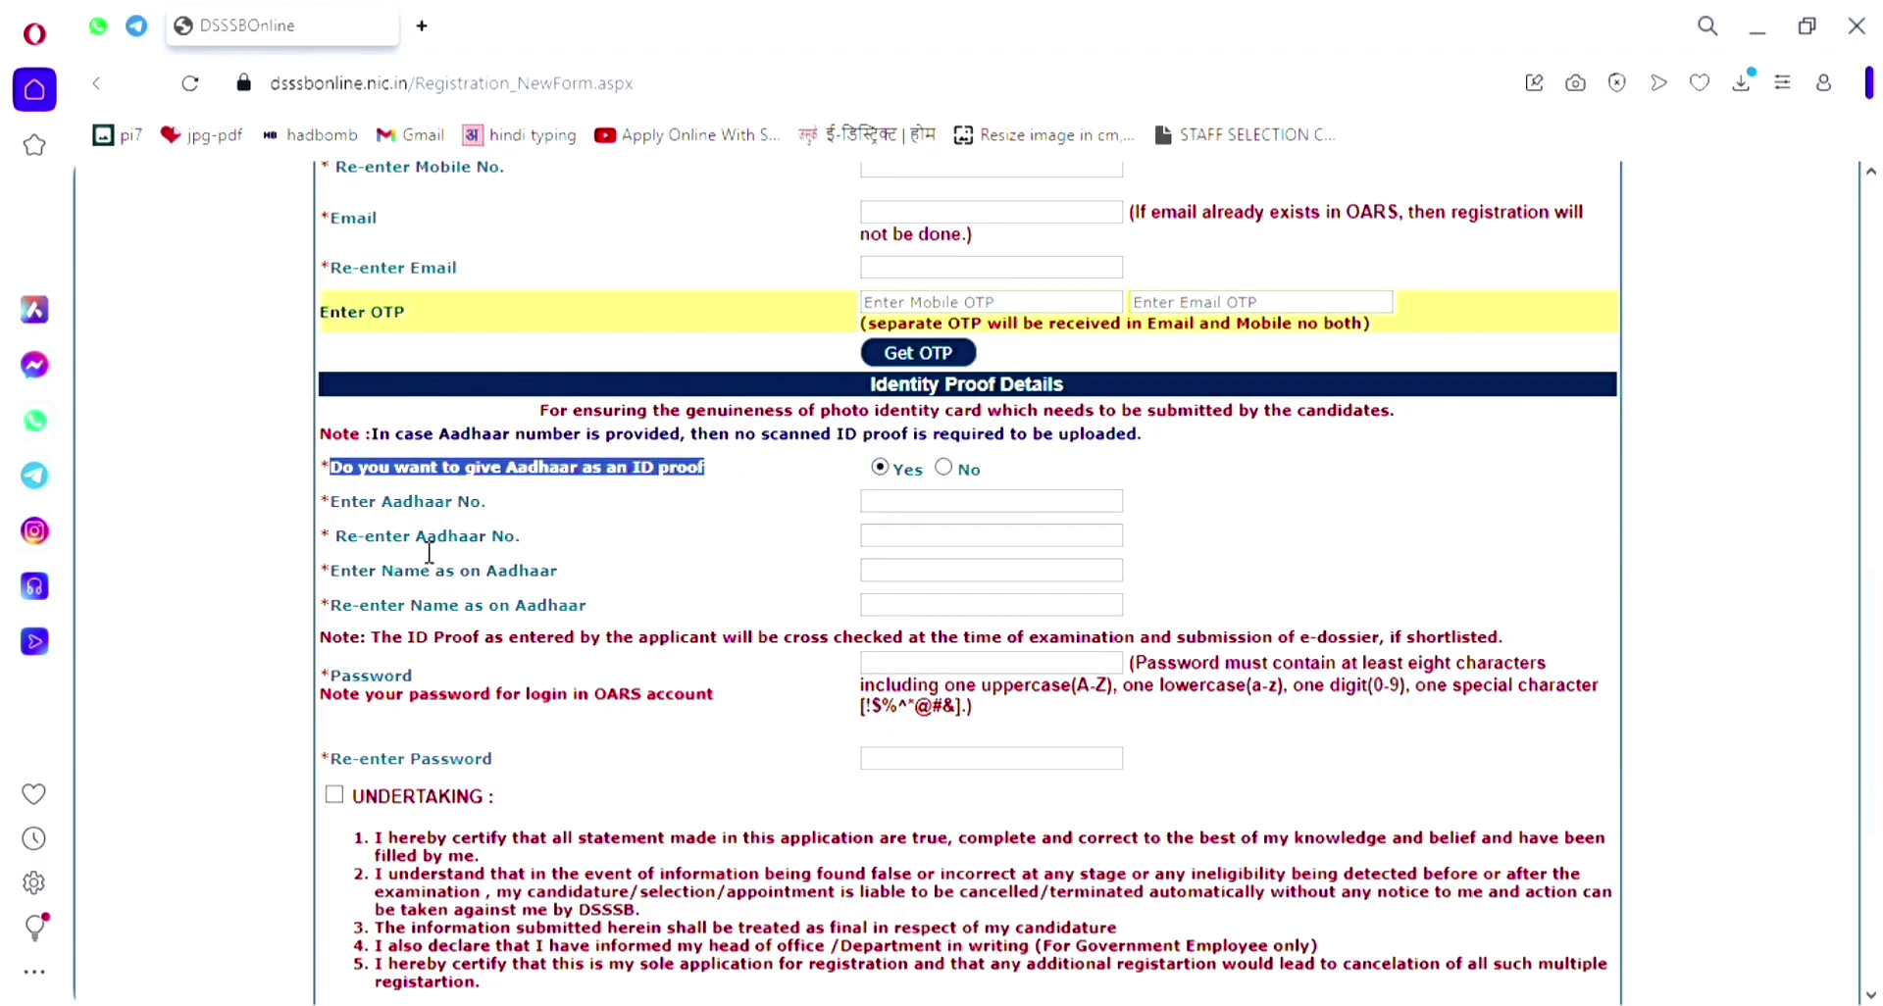
left_click_drag(382, 511, 459, 498)
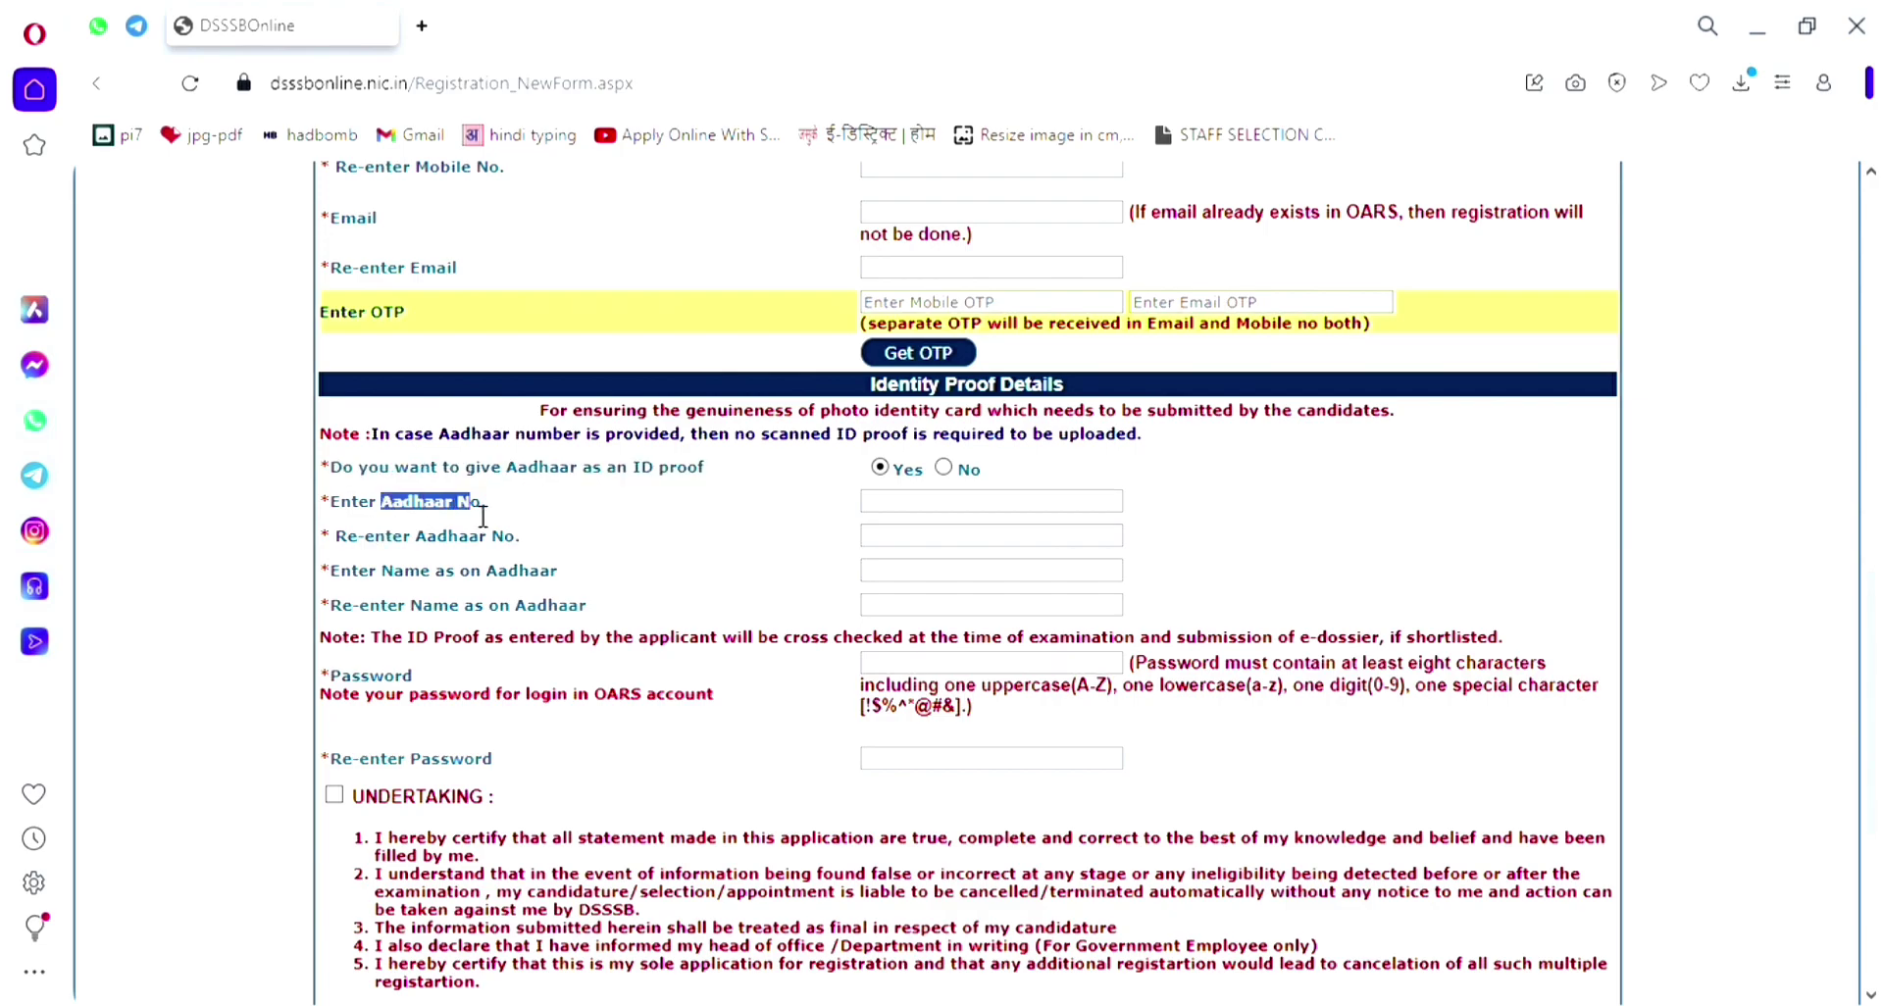
left_click_drag(426, 577, 579, 588)
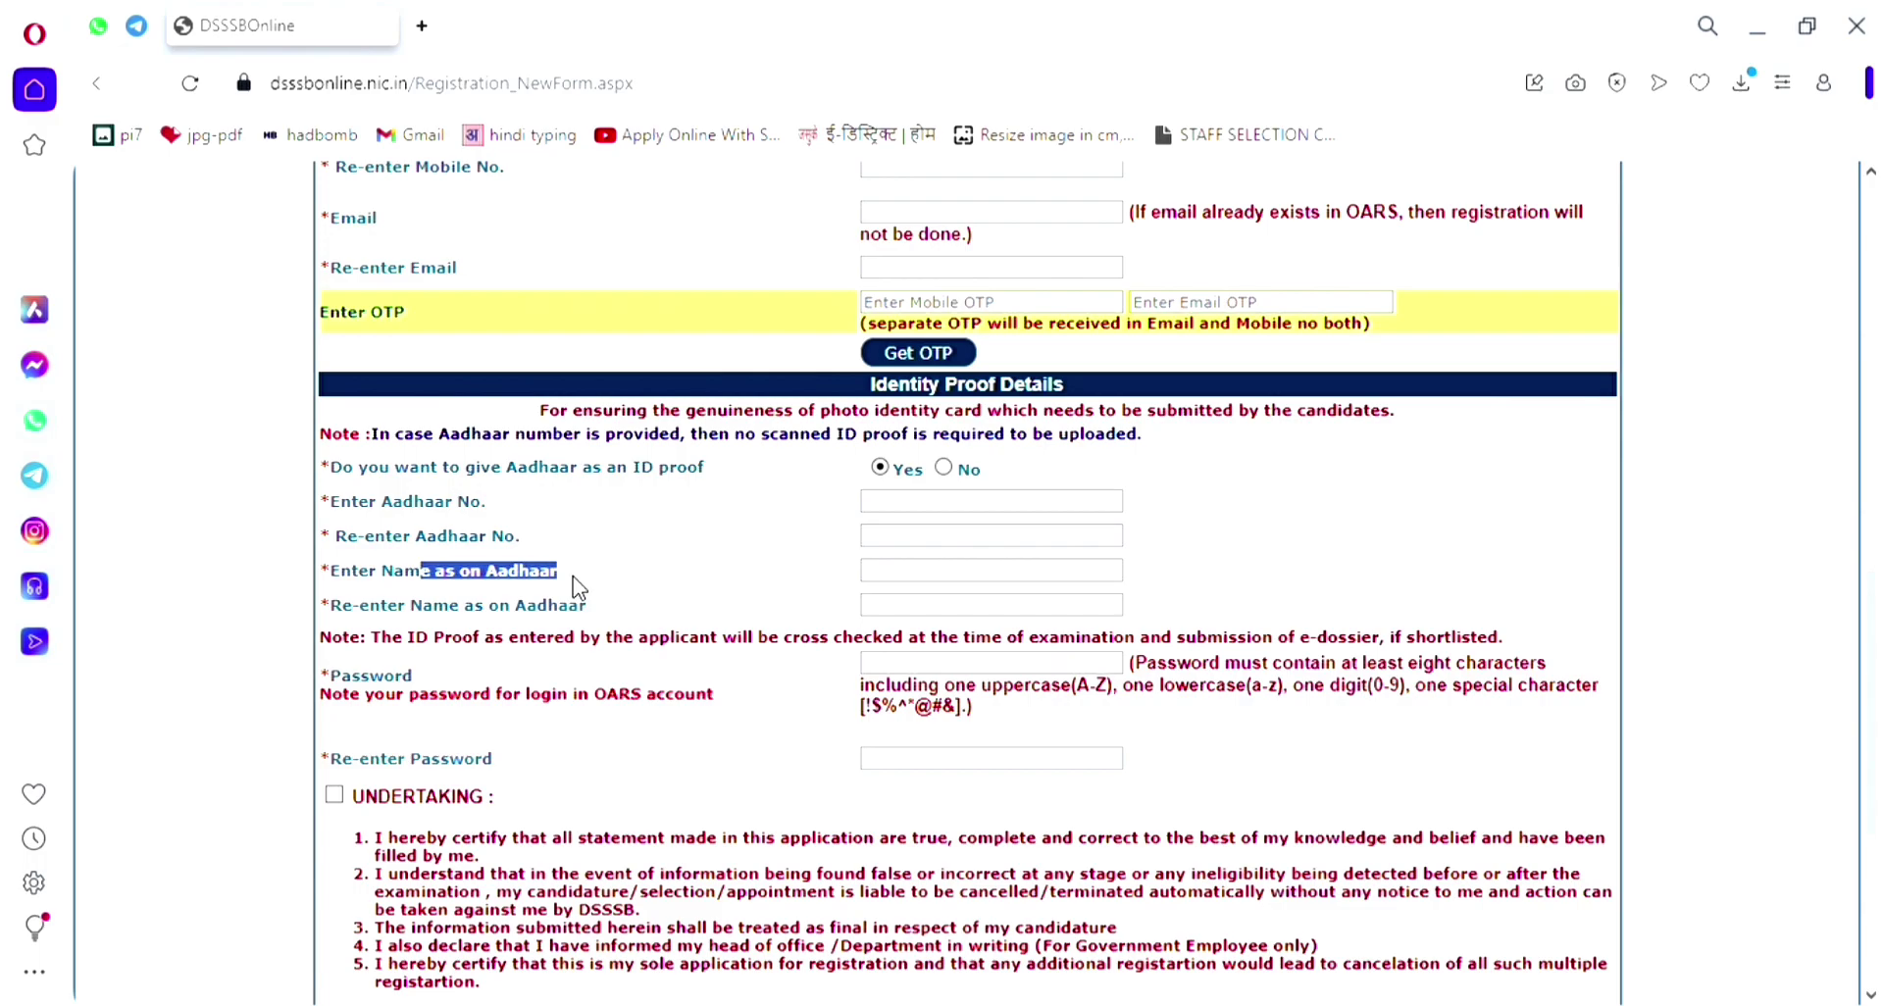
Decline Aadhaar as the ID proof and choose Driving License as the ID proof type
left_click(944, 469)
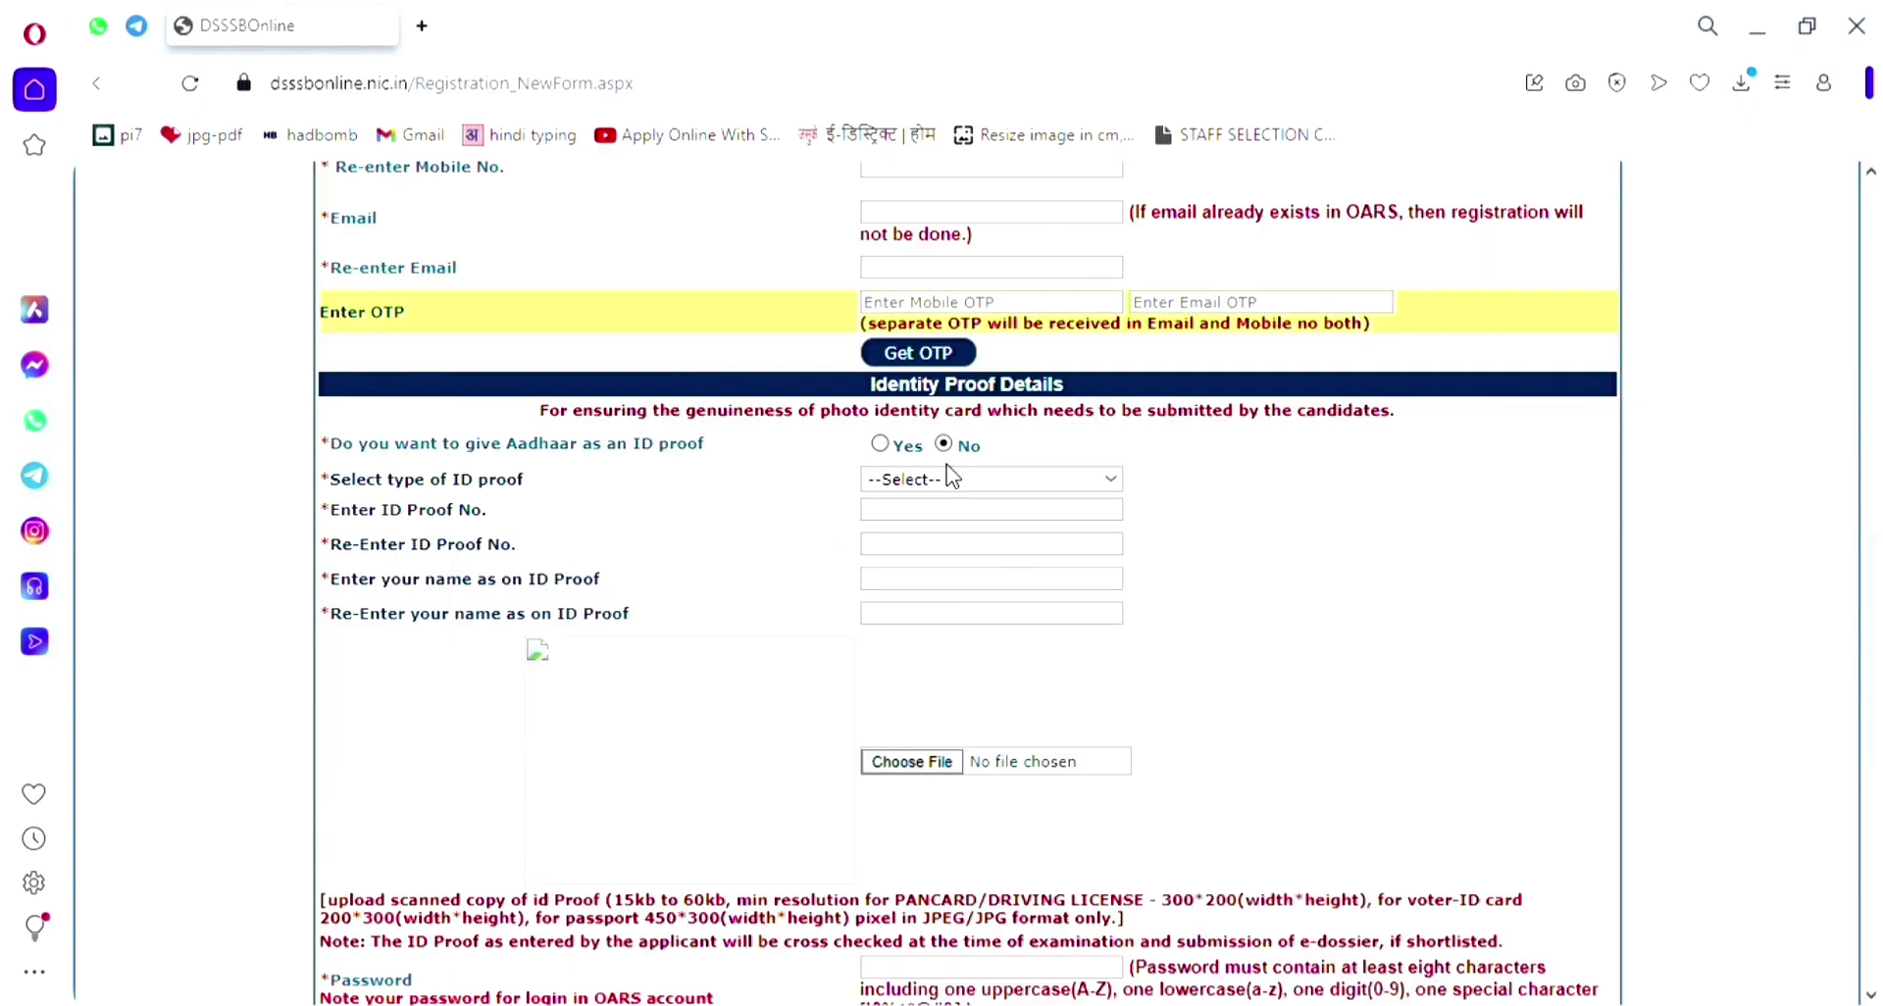
left_click_drag(357, 481, 588, 484)
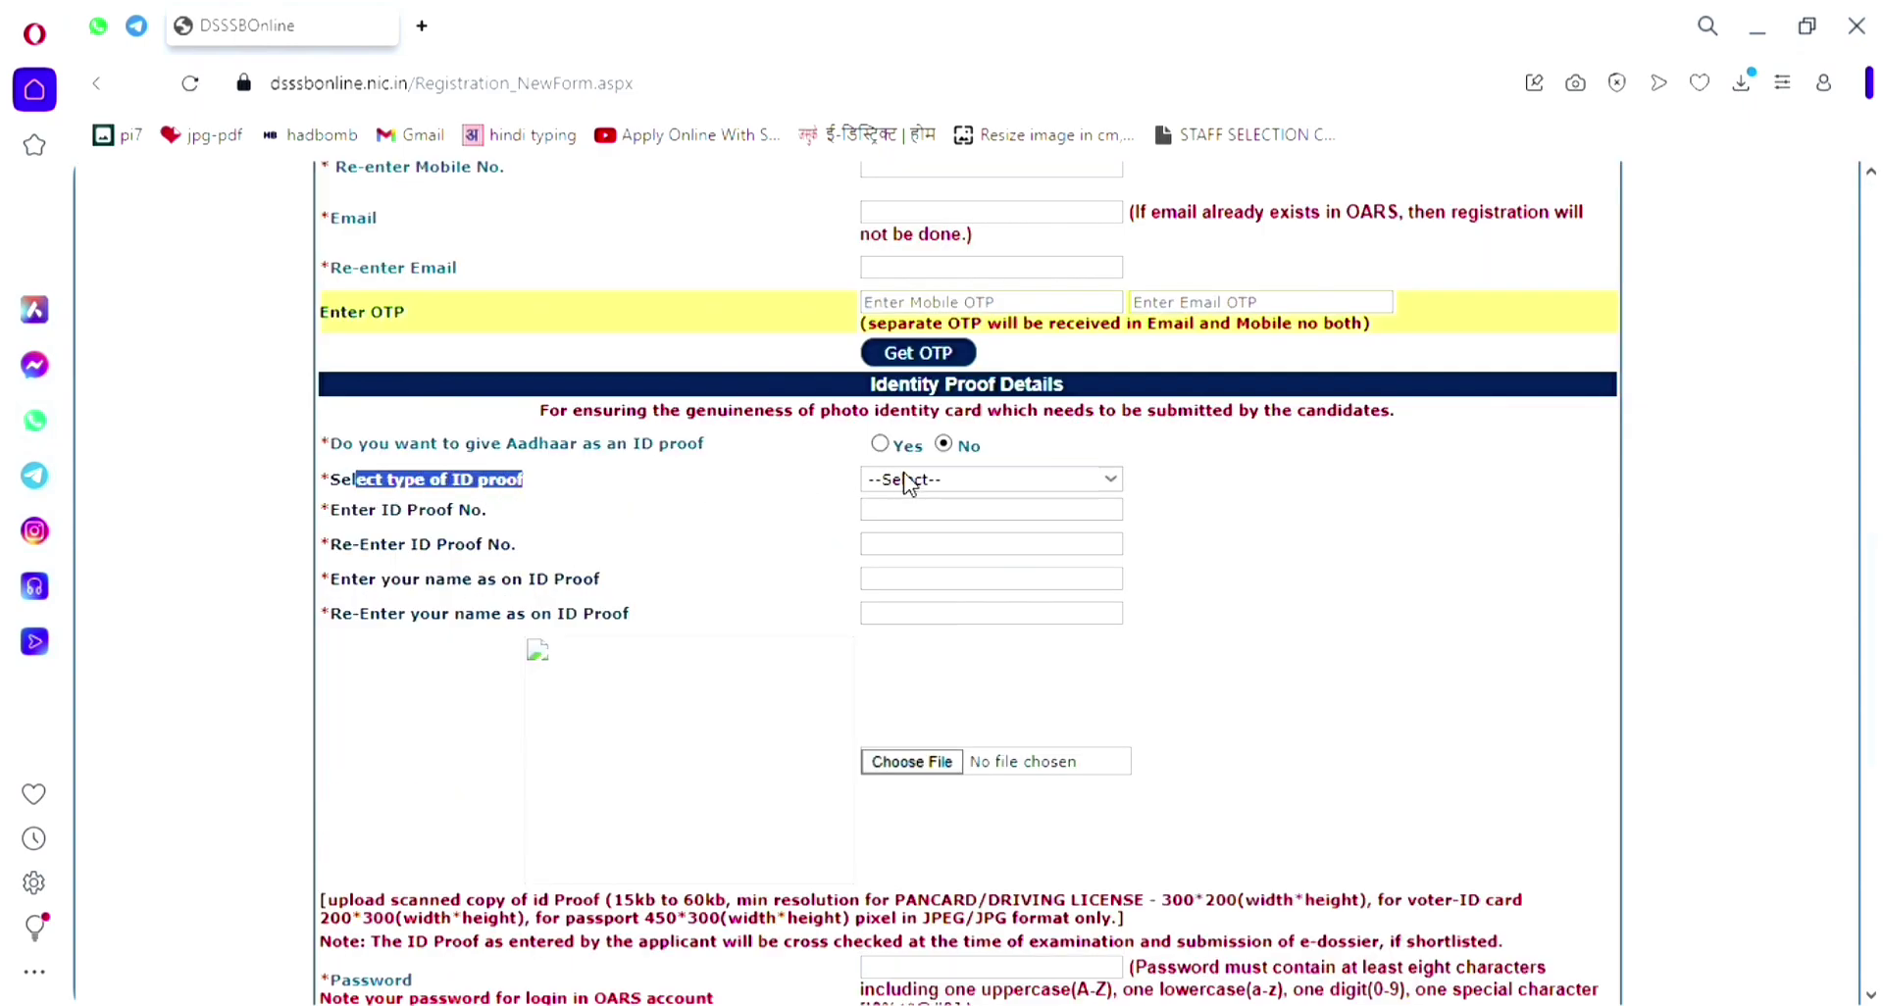
key("Down")
key("Down")
key("Down")
left_click(873, 530)
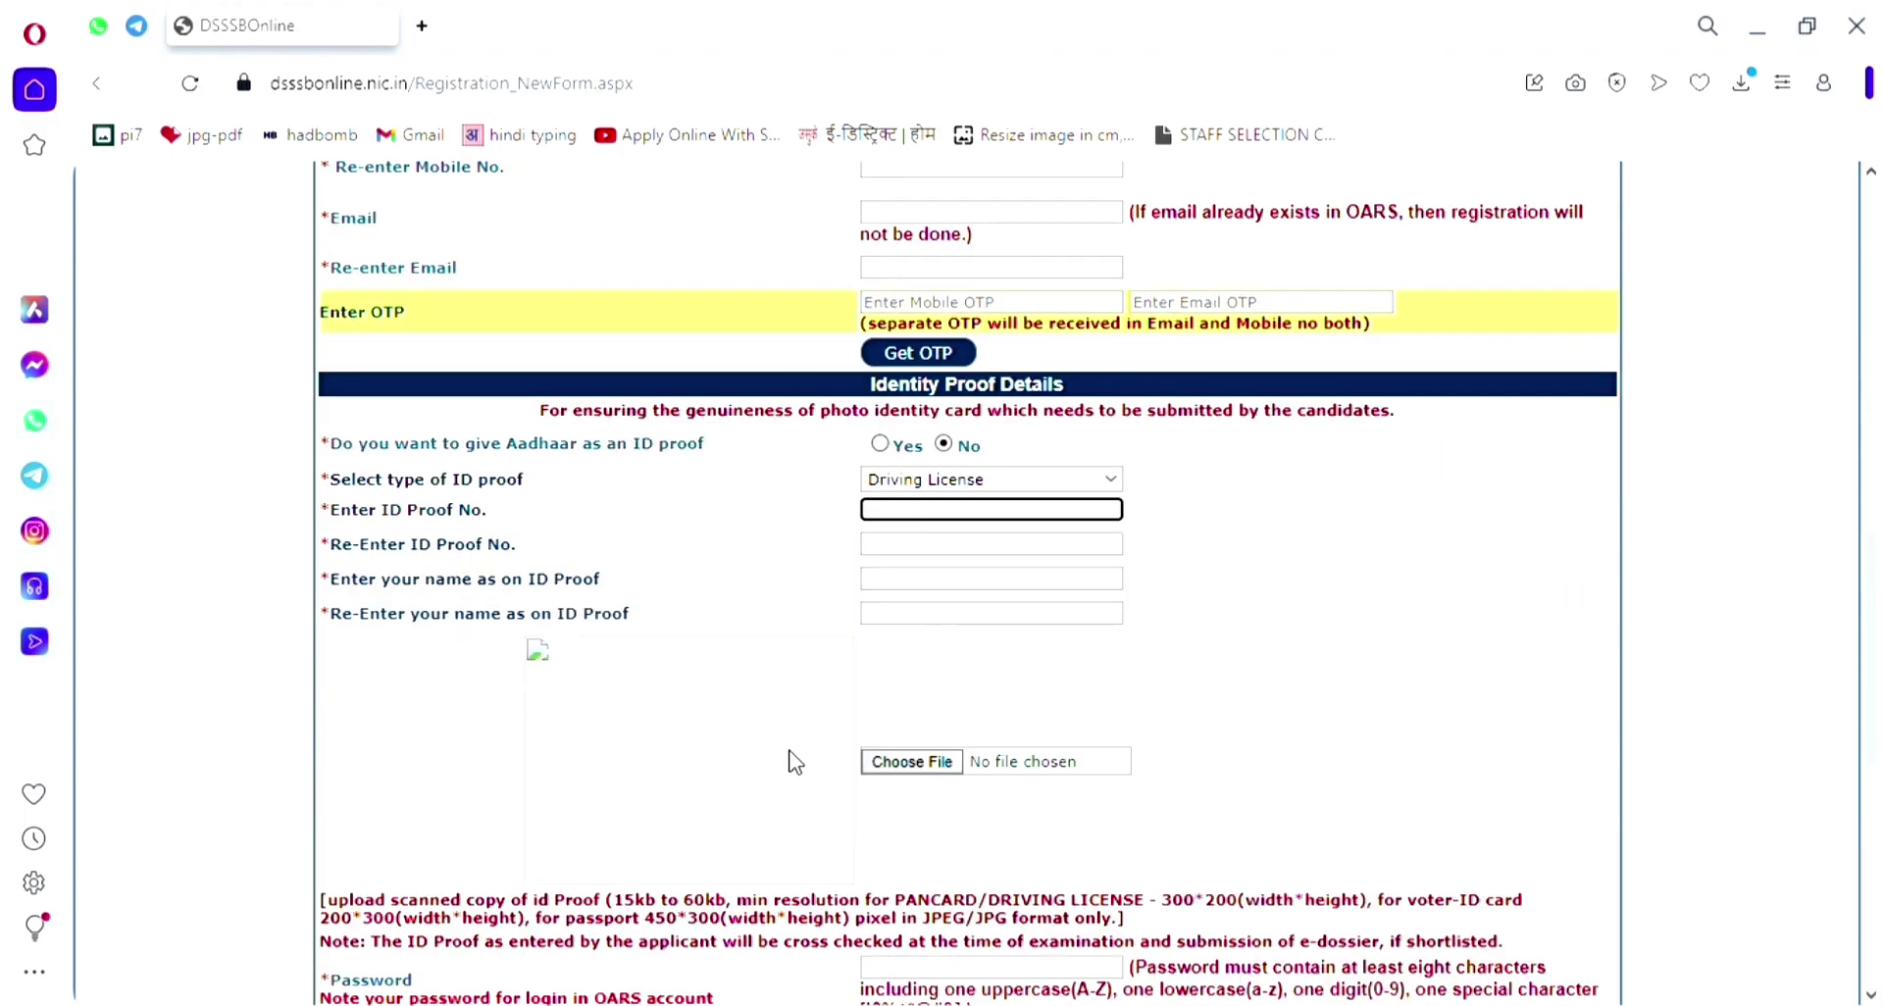
Review the upload requirements for the scanned ID proof and switch the identity proof back to Aadhaar
scroll(1000, 853, "down", 3)
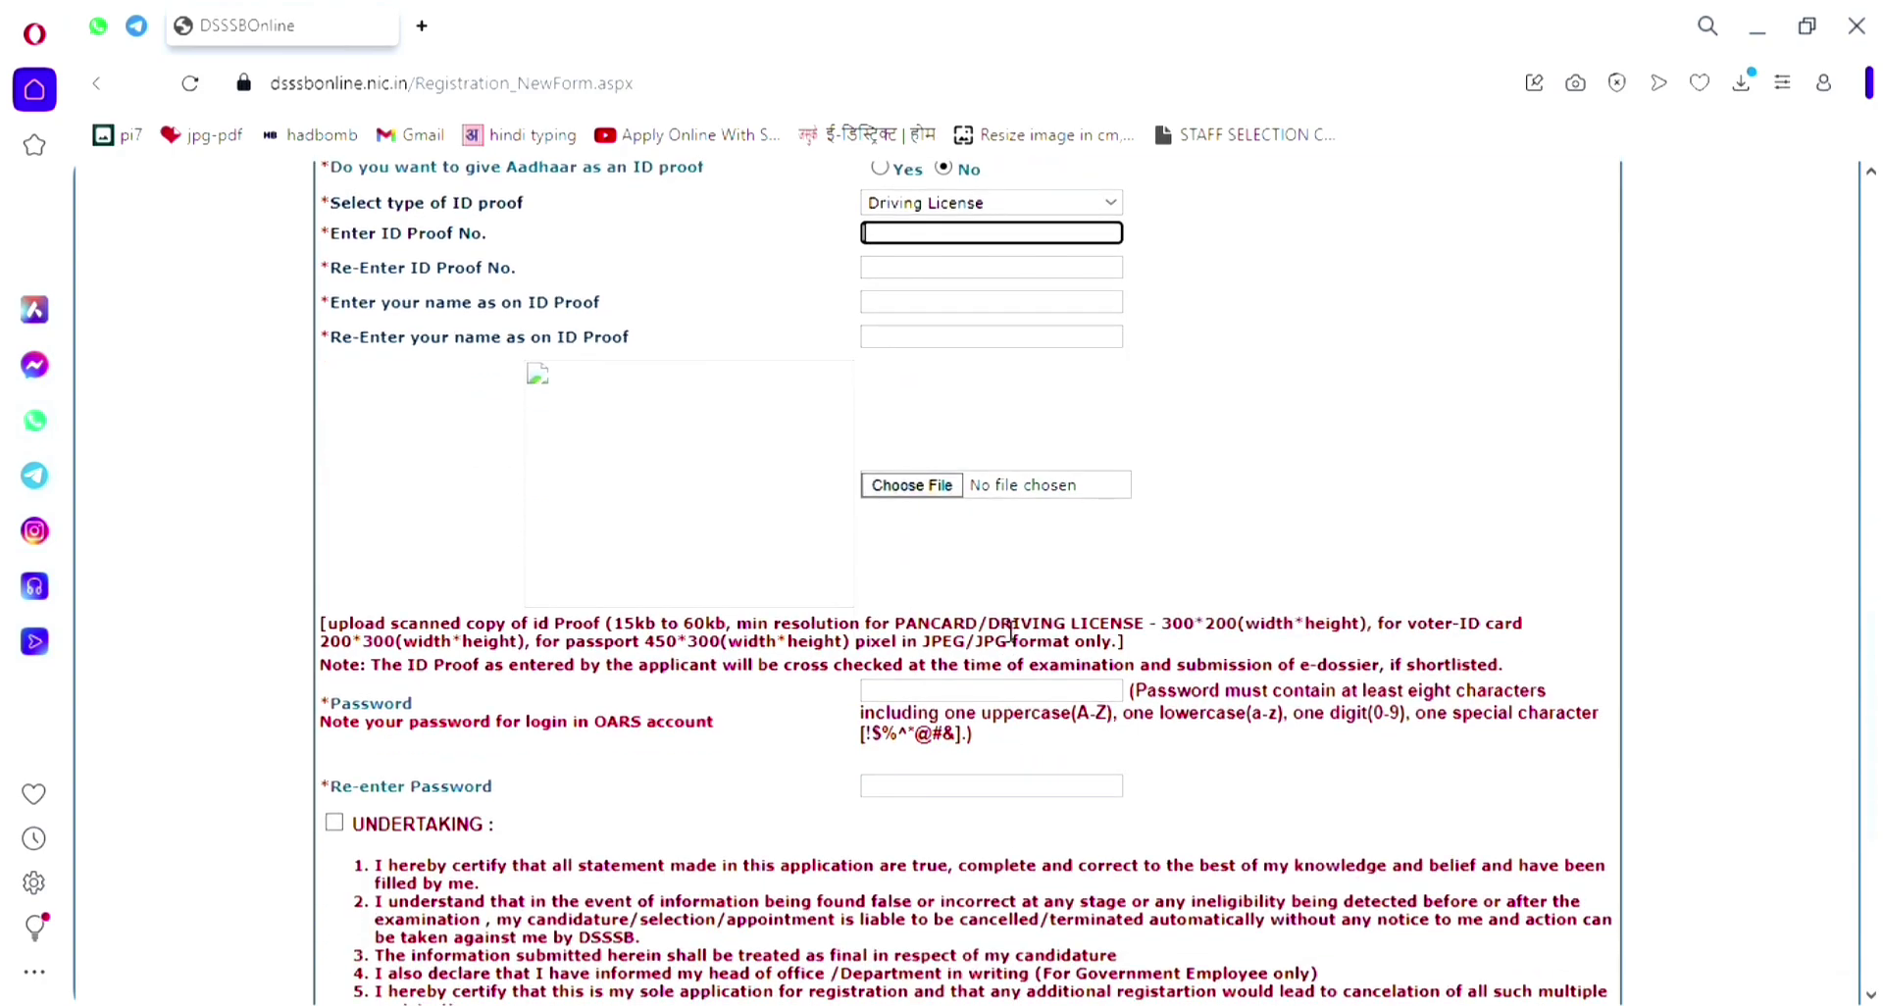
double_click(338, 632)
left_click_drag(410, 636, 1388, 644)
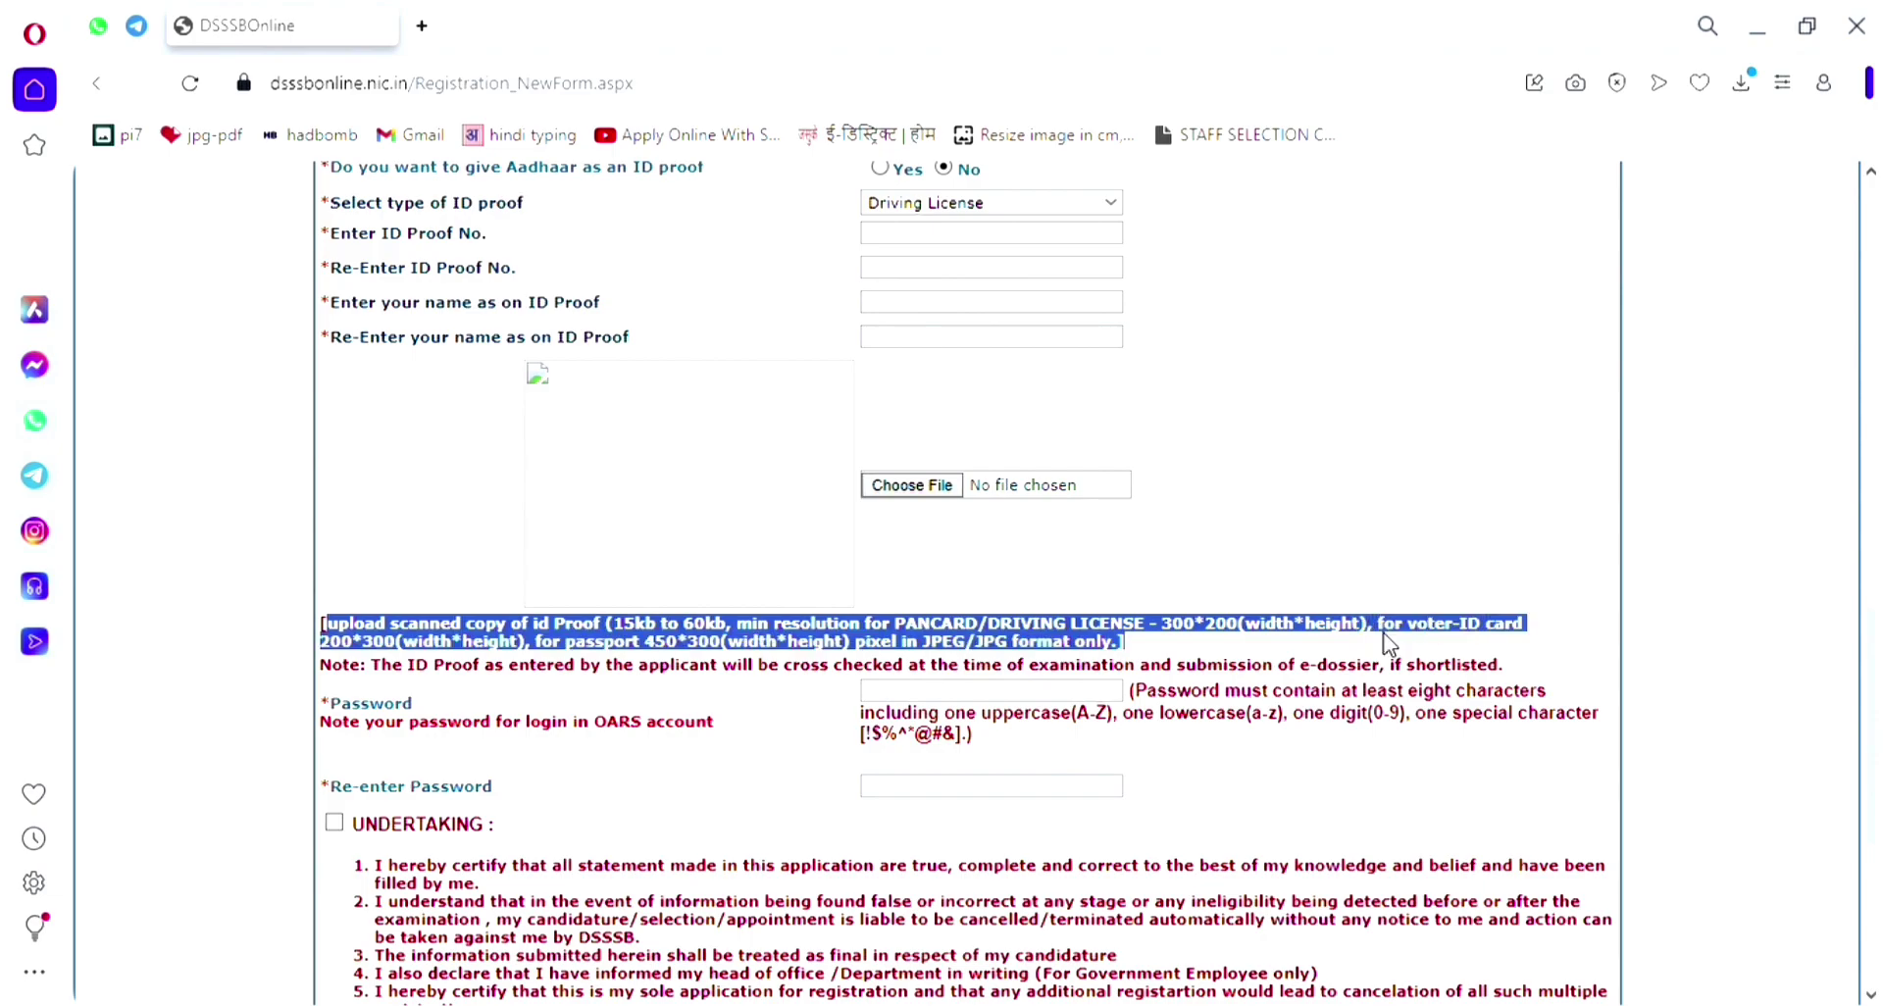
scroll(1344, 643, "up", 2)
left_click(879, 330)
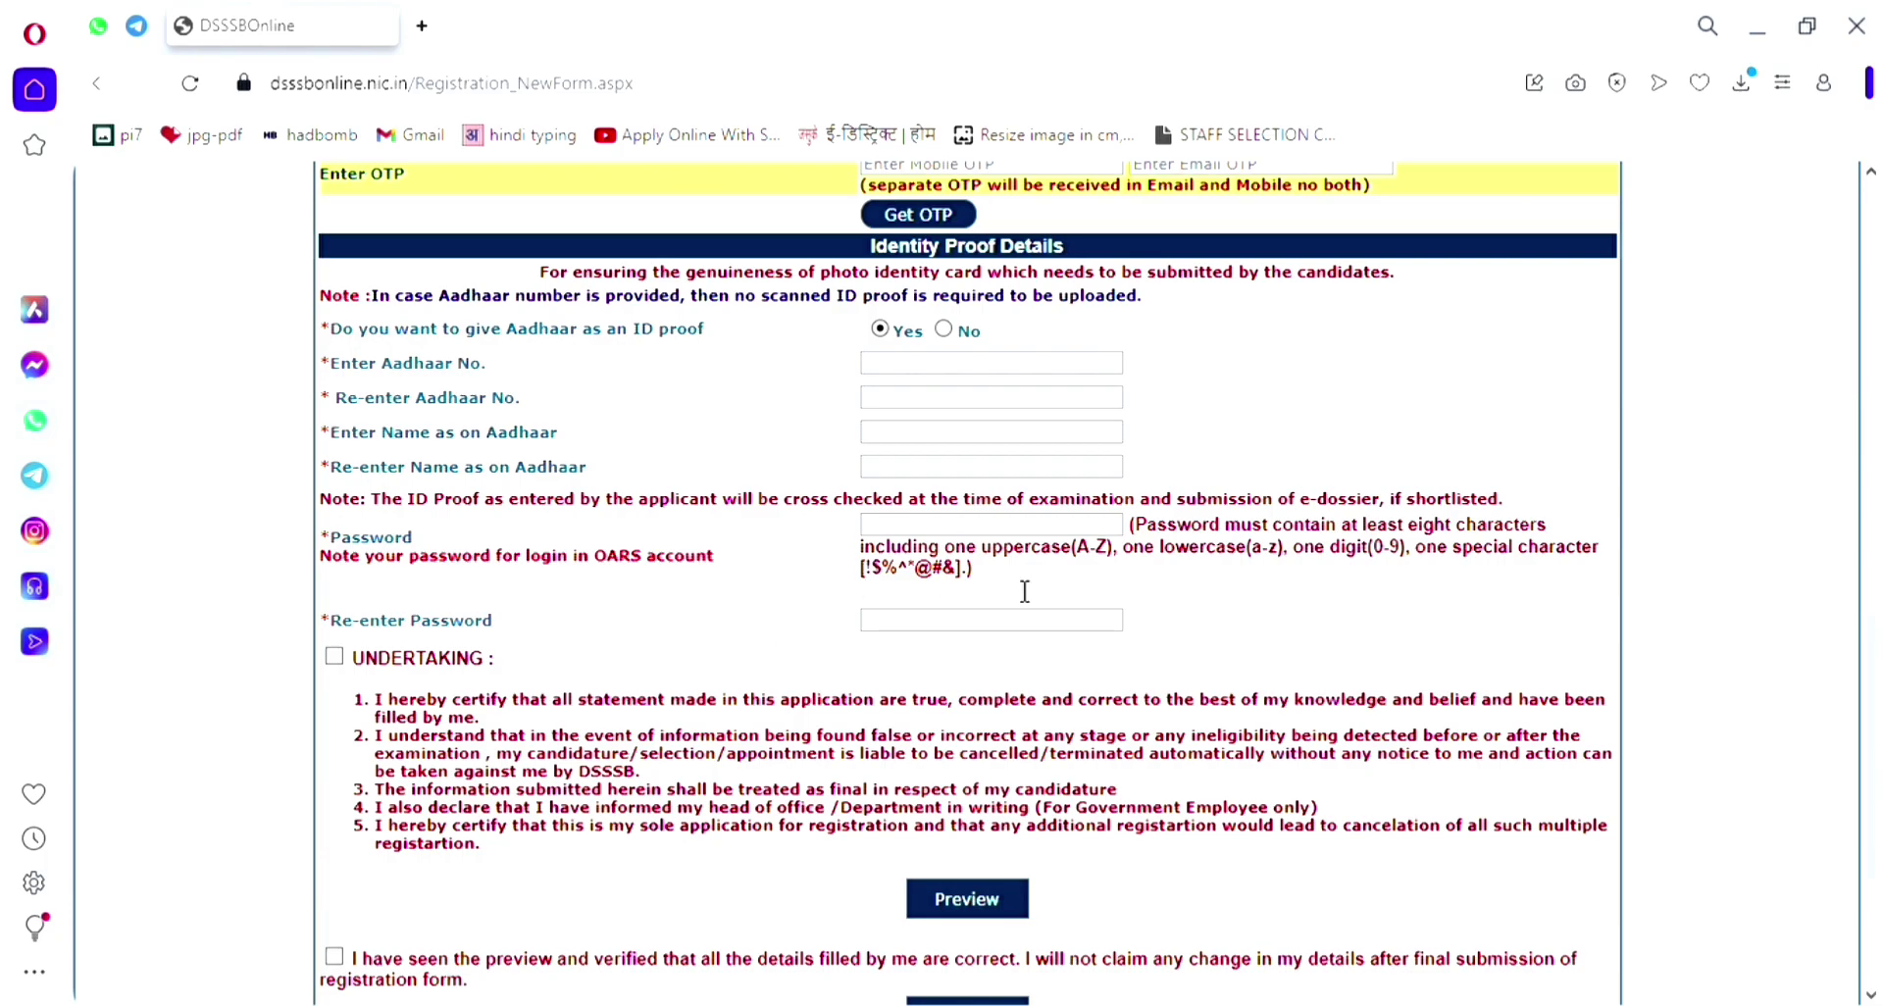
Read the password requirements and check the field for re-entering the password
double_click(351, 539)
left_click_drag(1133, 526, 1162, 577)
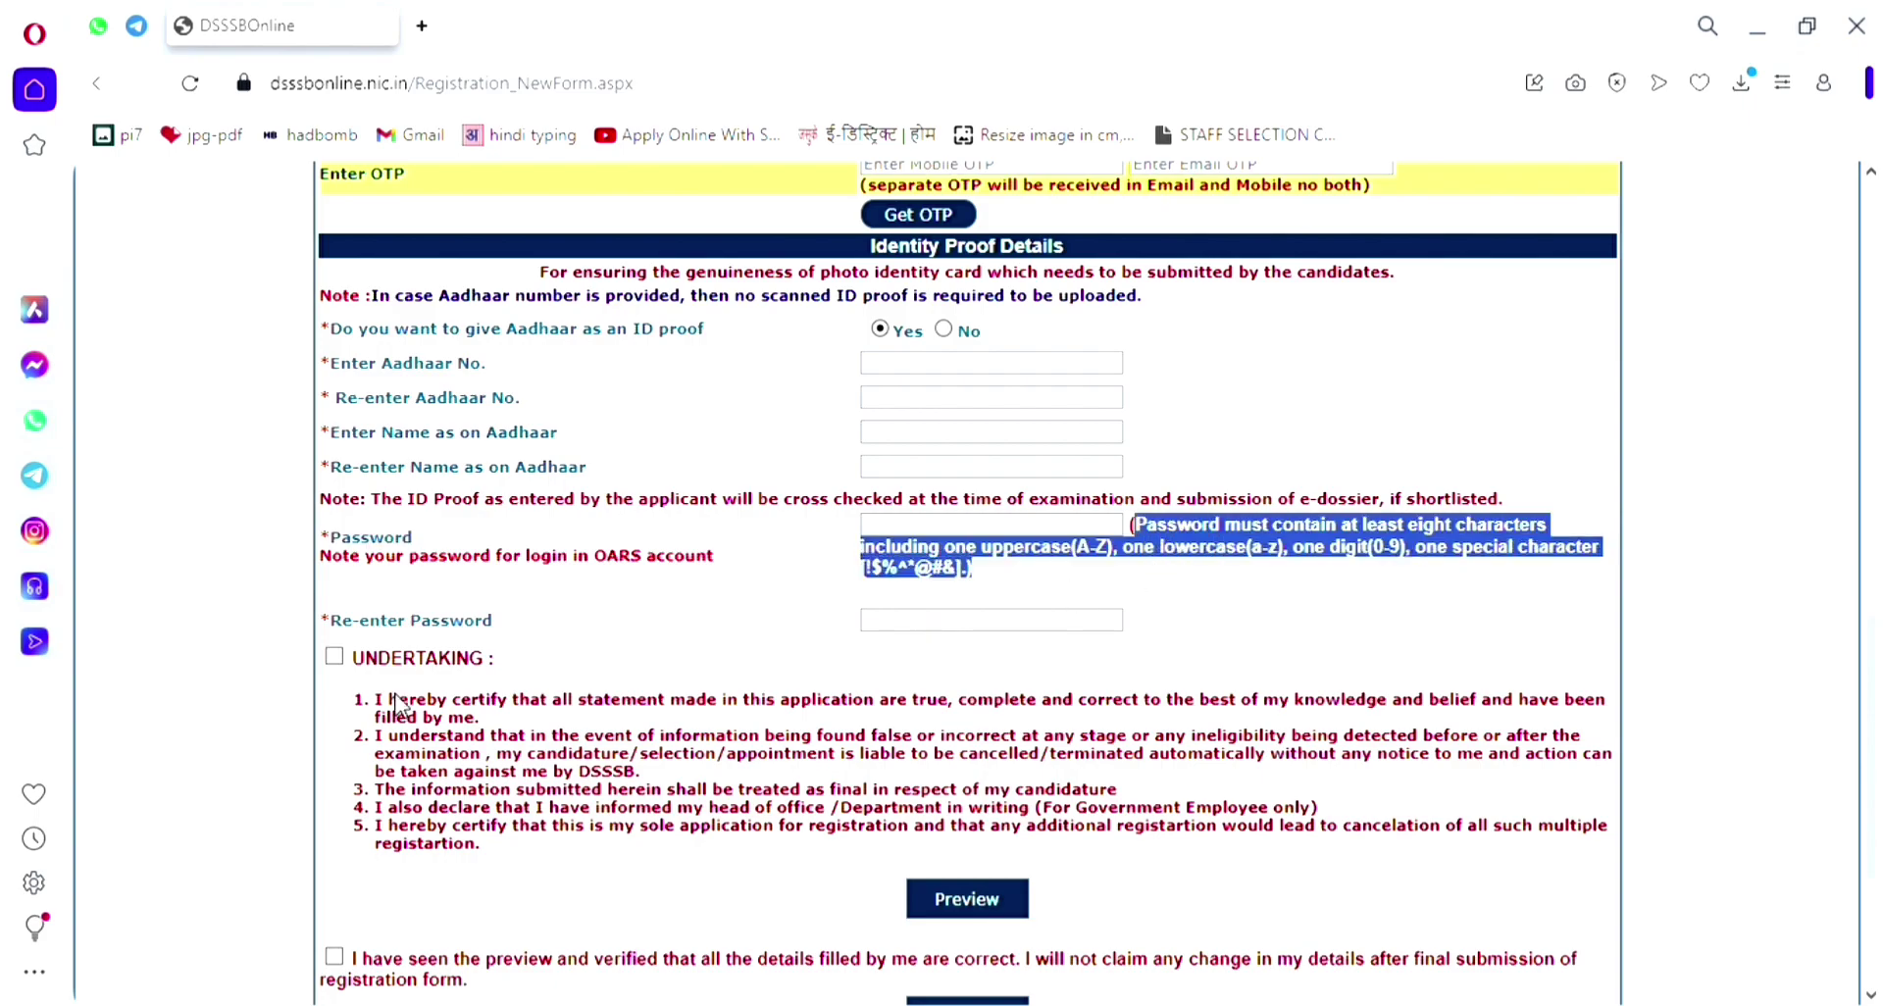
left_click_drag(329, 622, 572, 630)
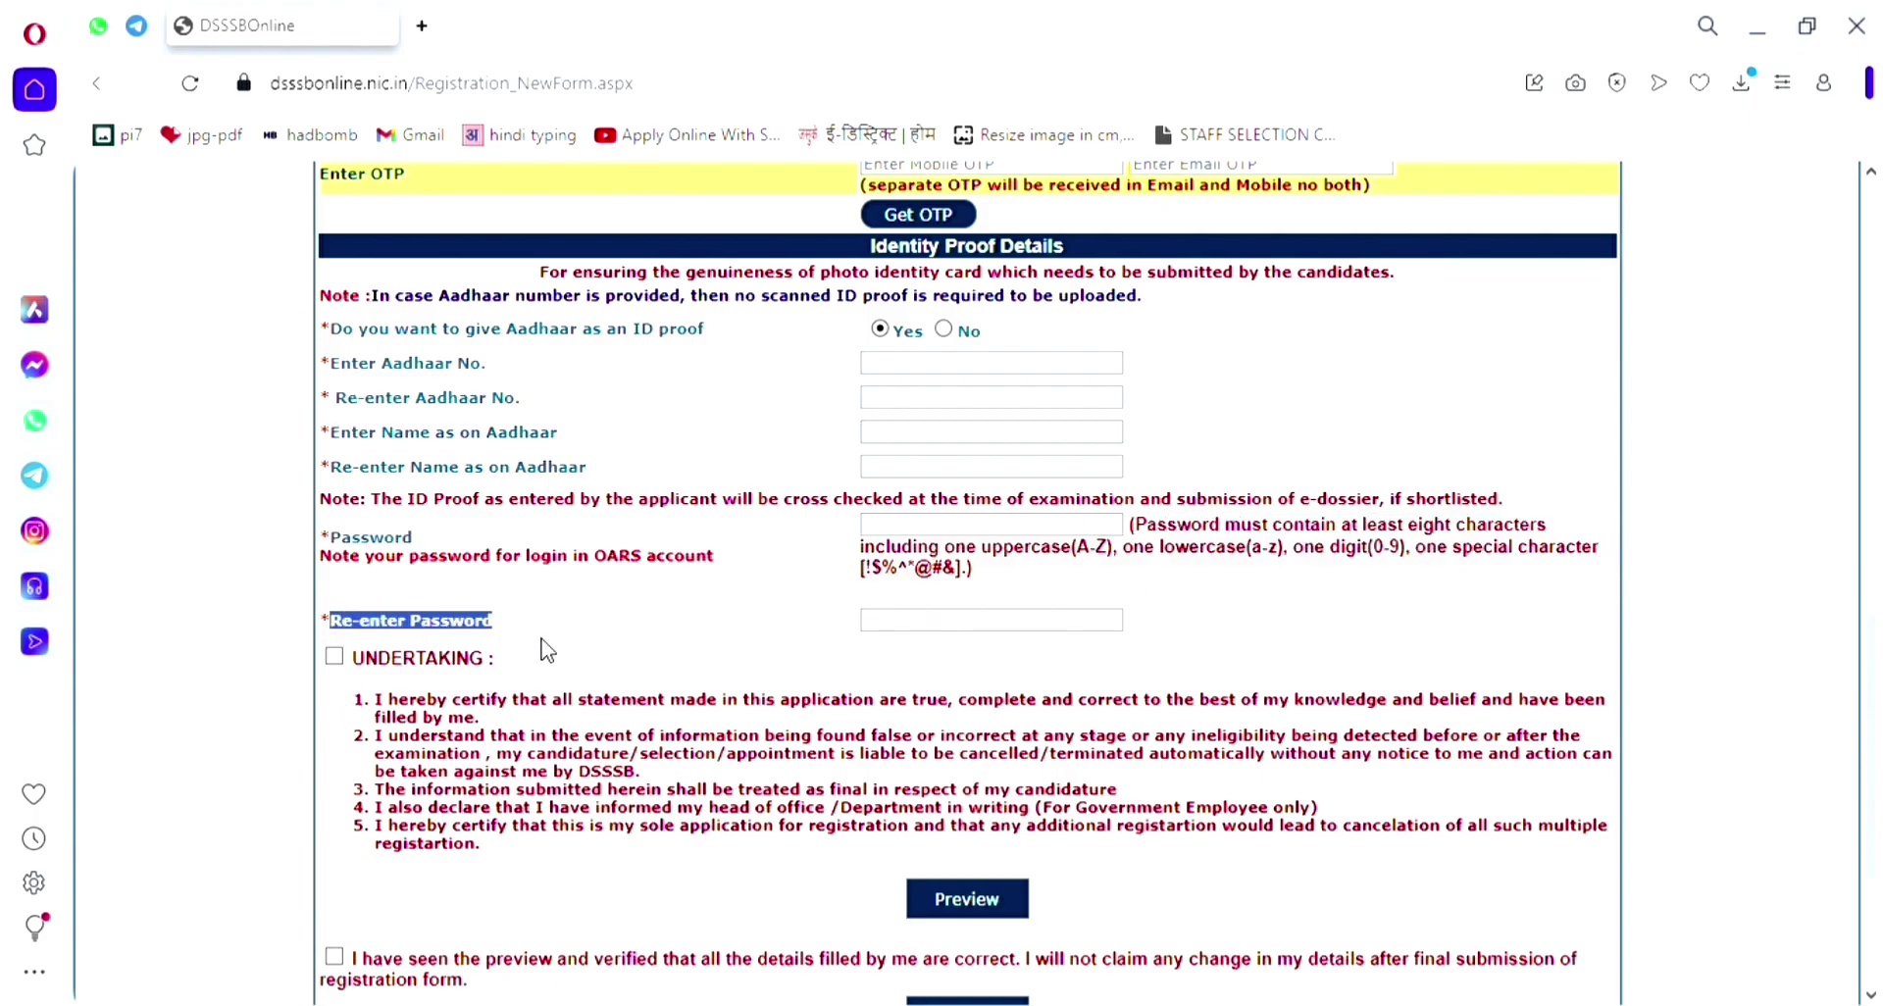
left_click(990, 620)
Accept the undertaking, confirm that the previewed details are verified, and submit the registration form
left_click(334, 656)
scroll(1007, 785, "down", 2)
left_click(333, 818)
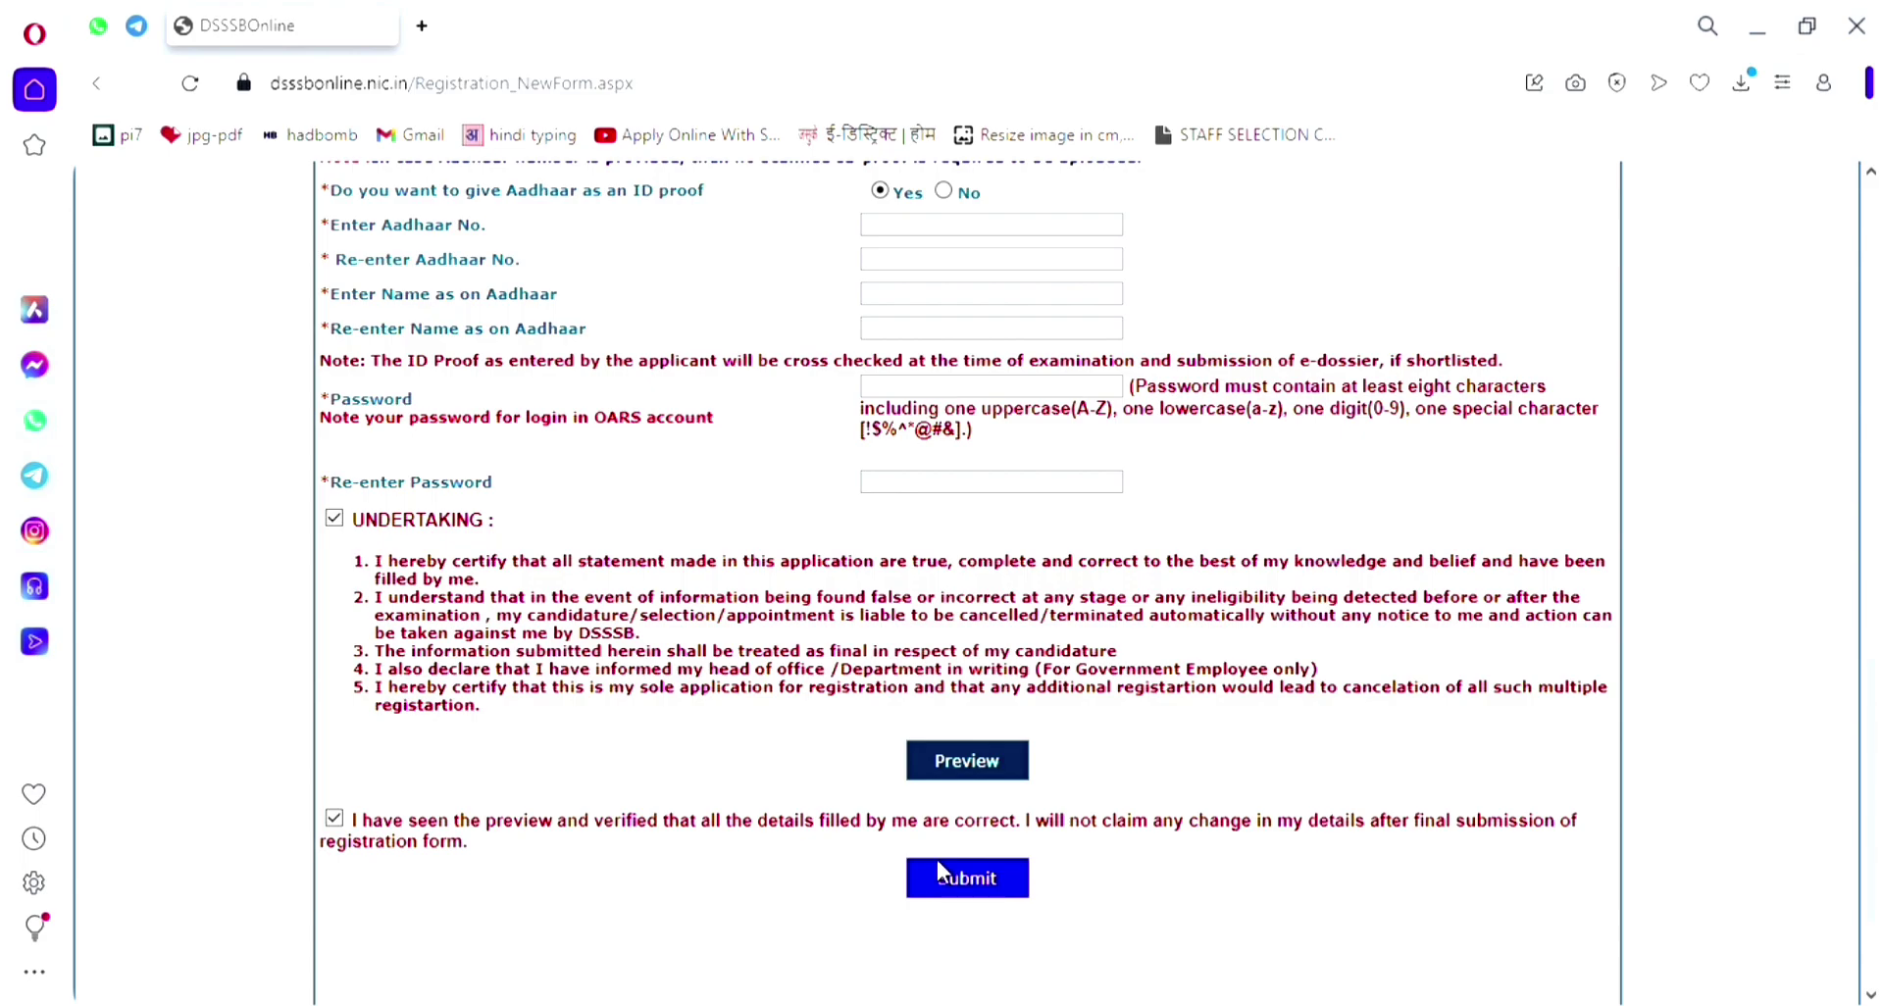
left_click(949, 863)
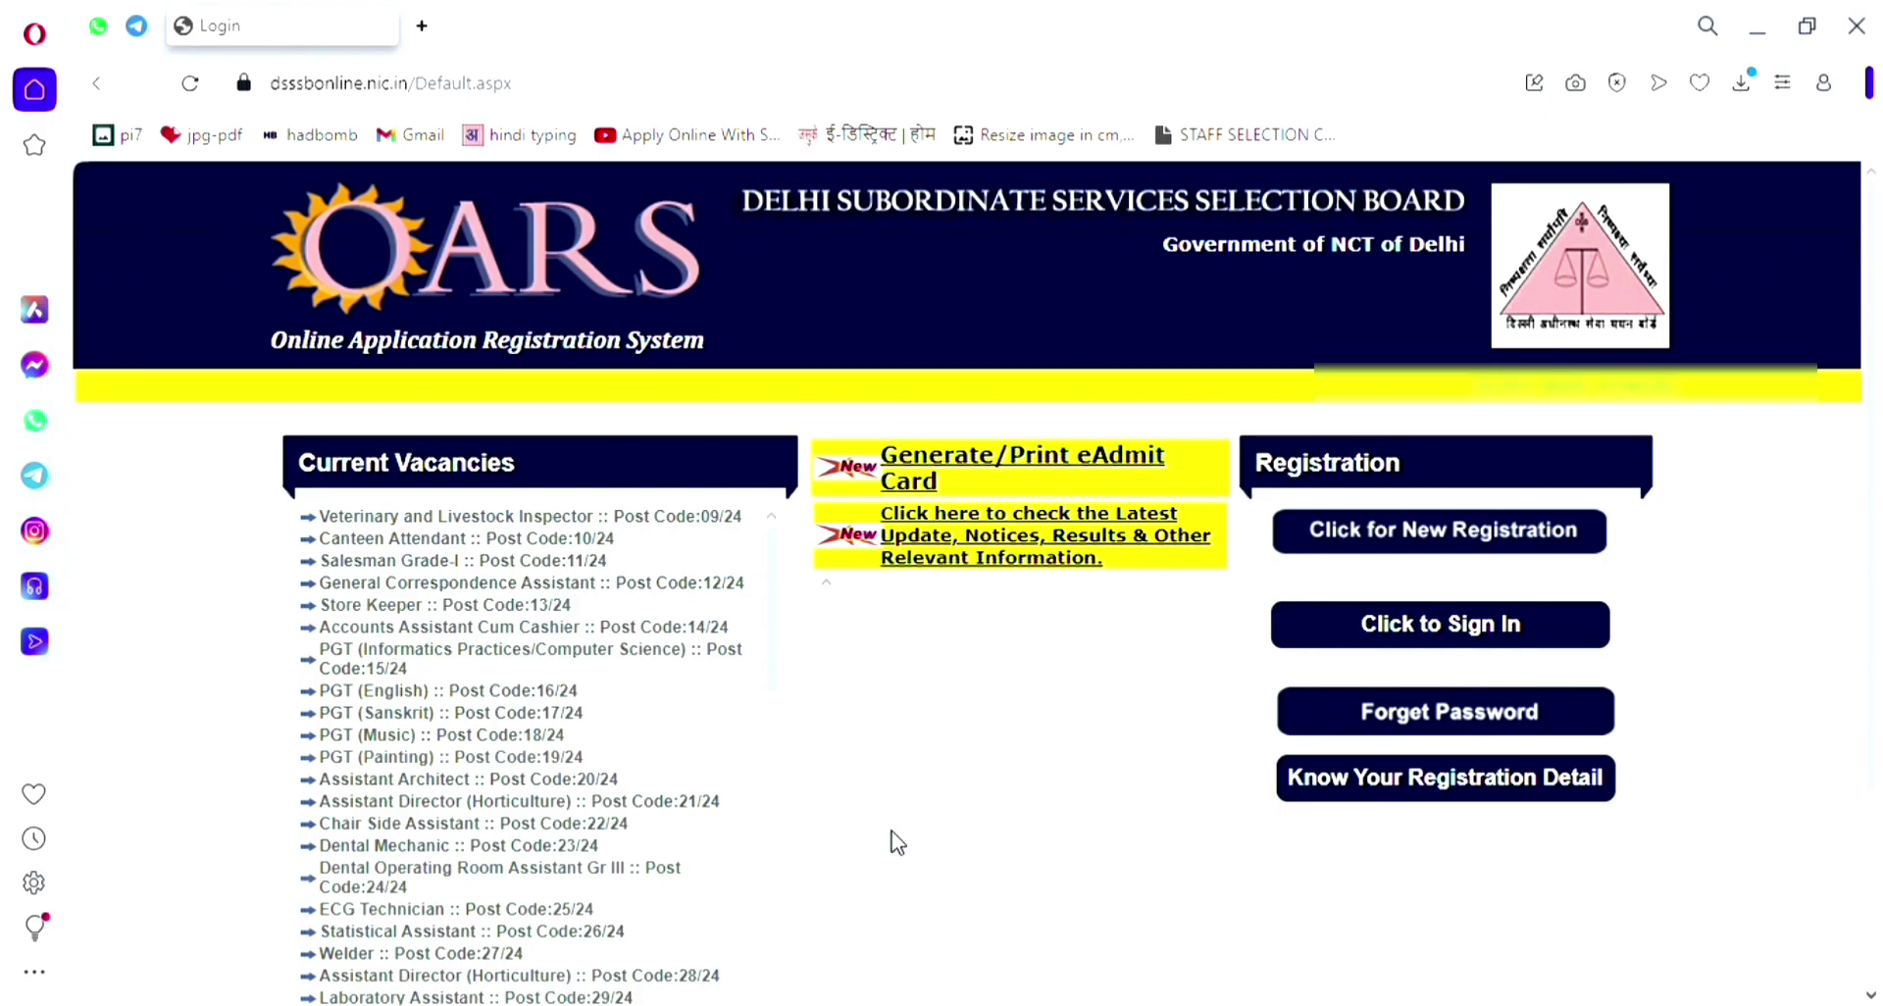
Sign in as a registered user with the registration number, date of birth, Class X details, password and visual code
left_click(1442, 625)
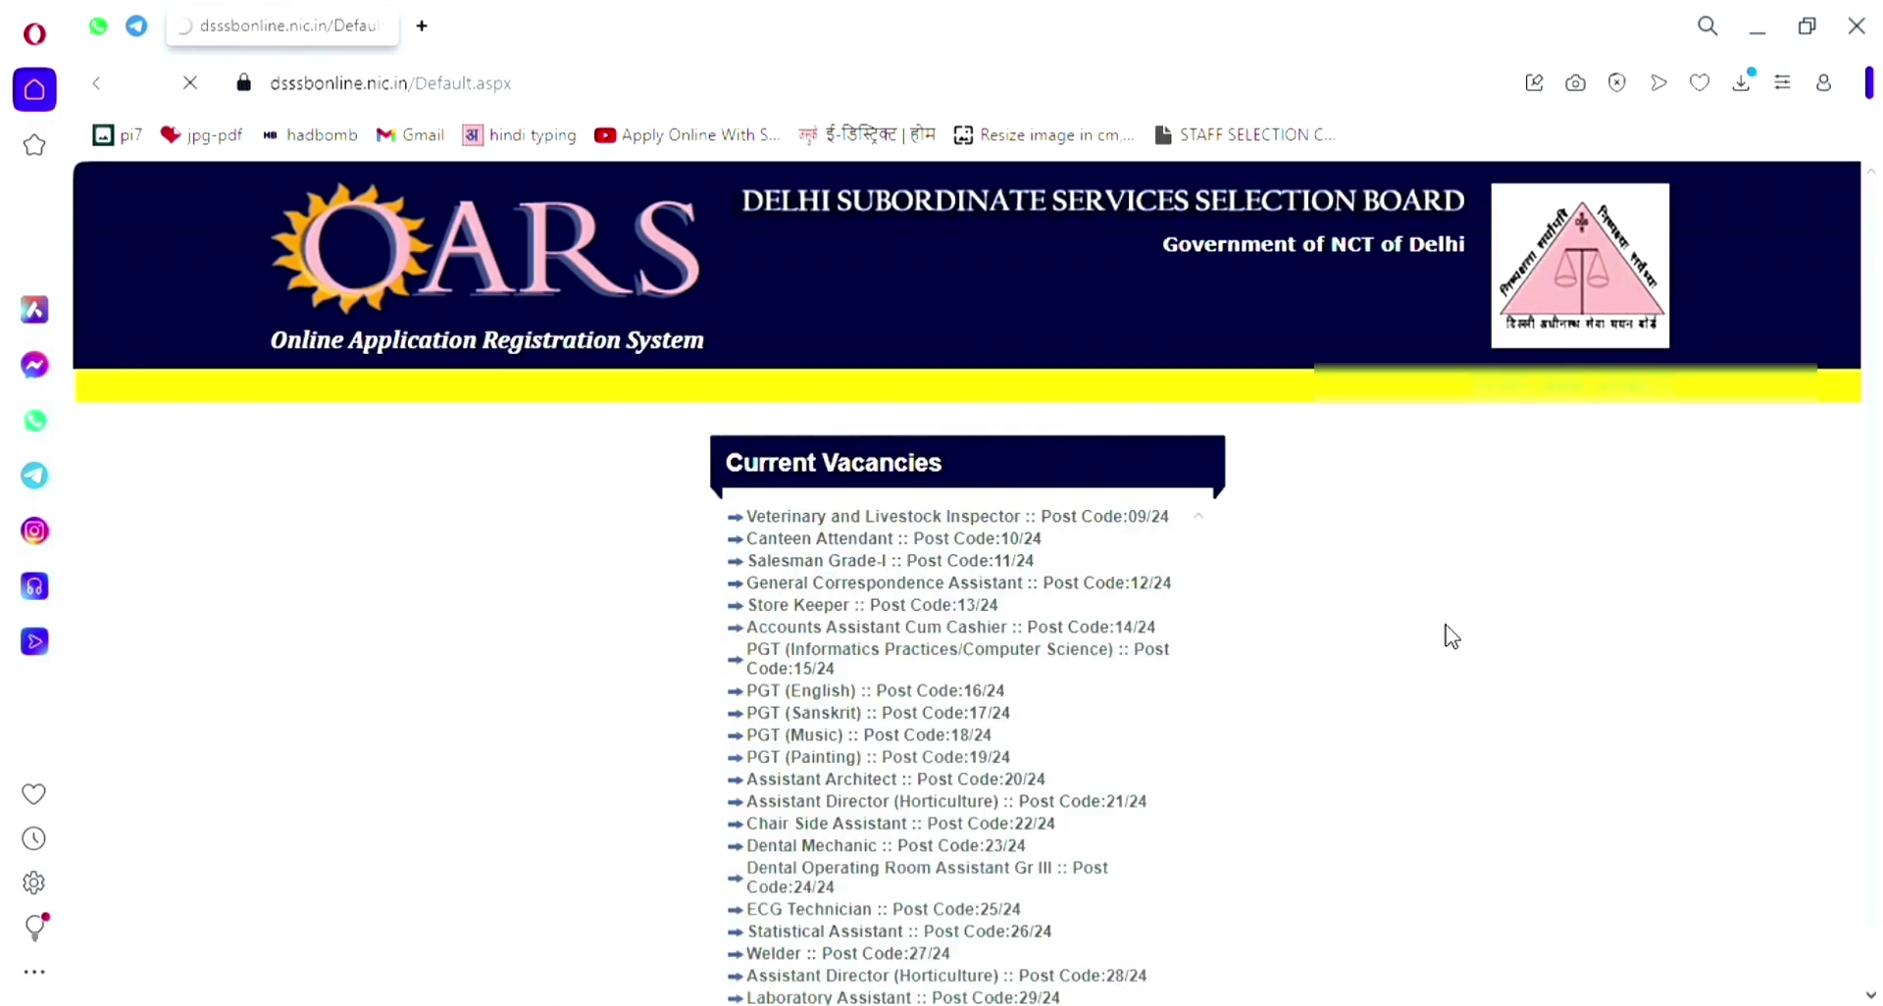
left_click_drag(1879, 456, 1878, 685)
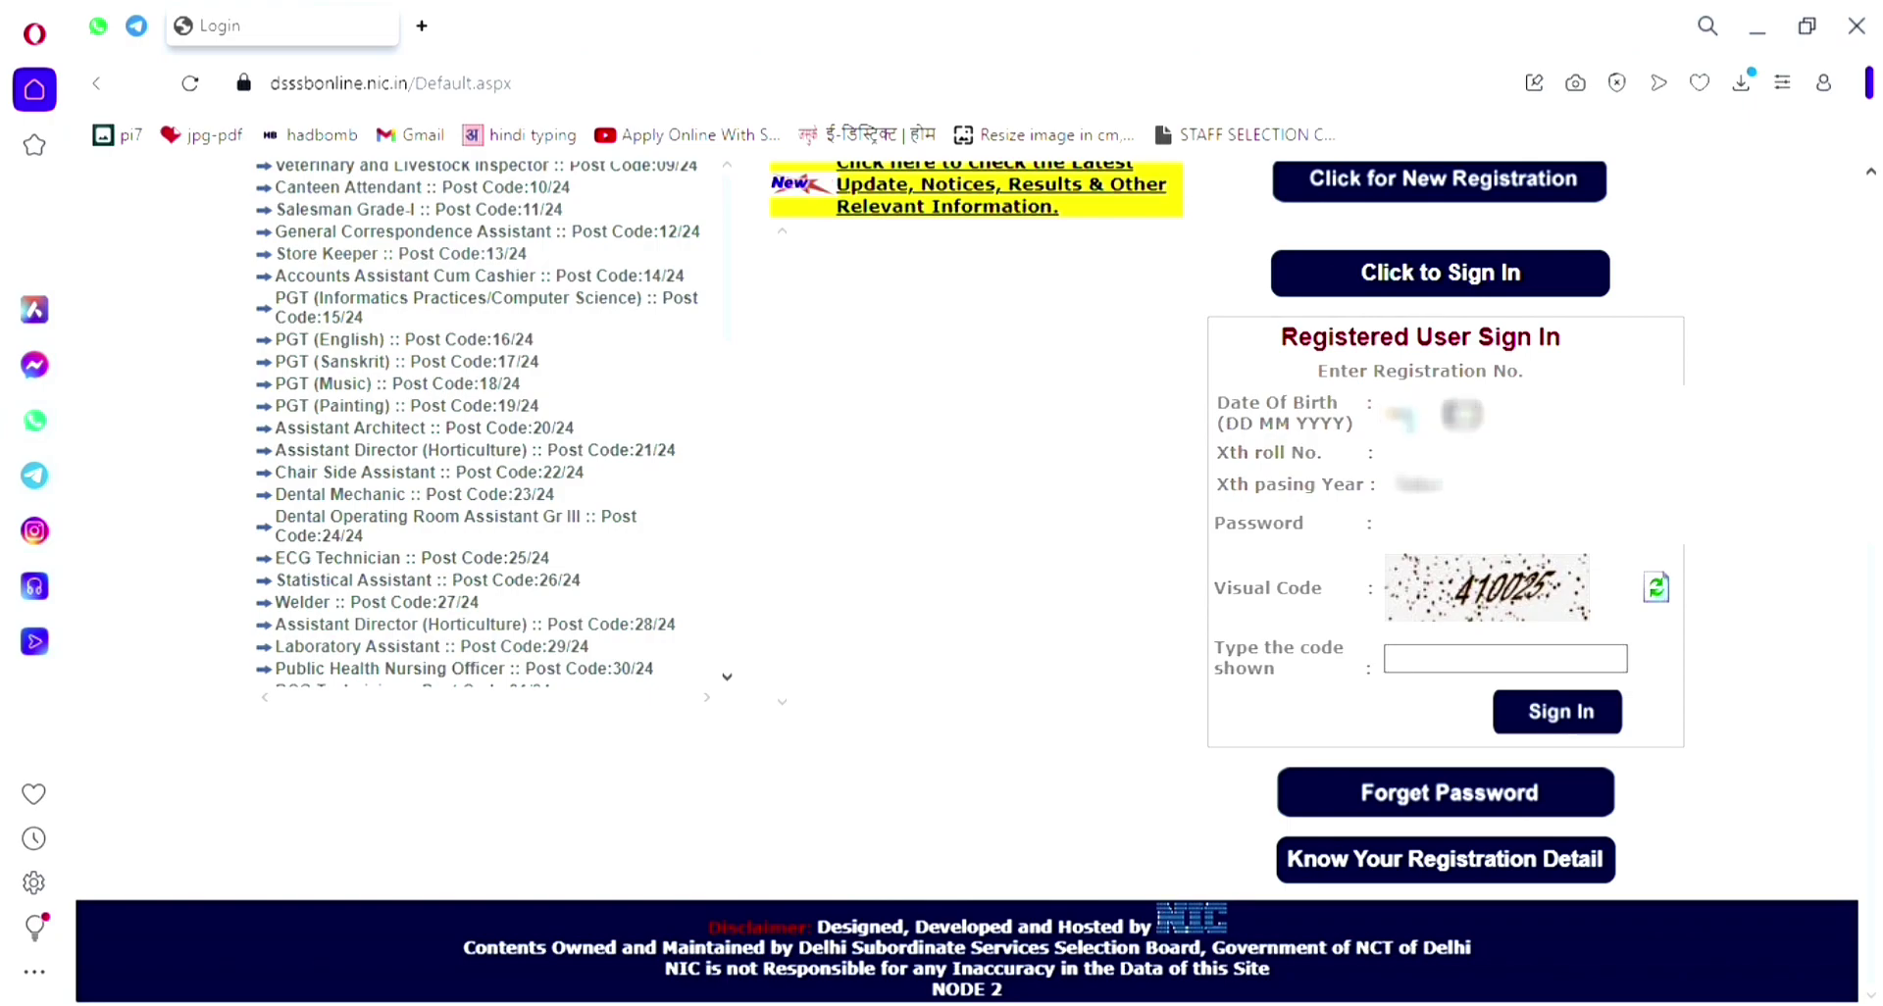
key("Tab")
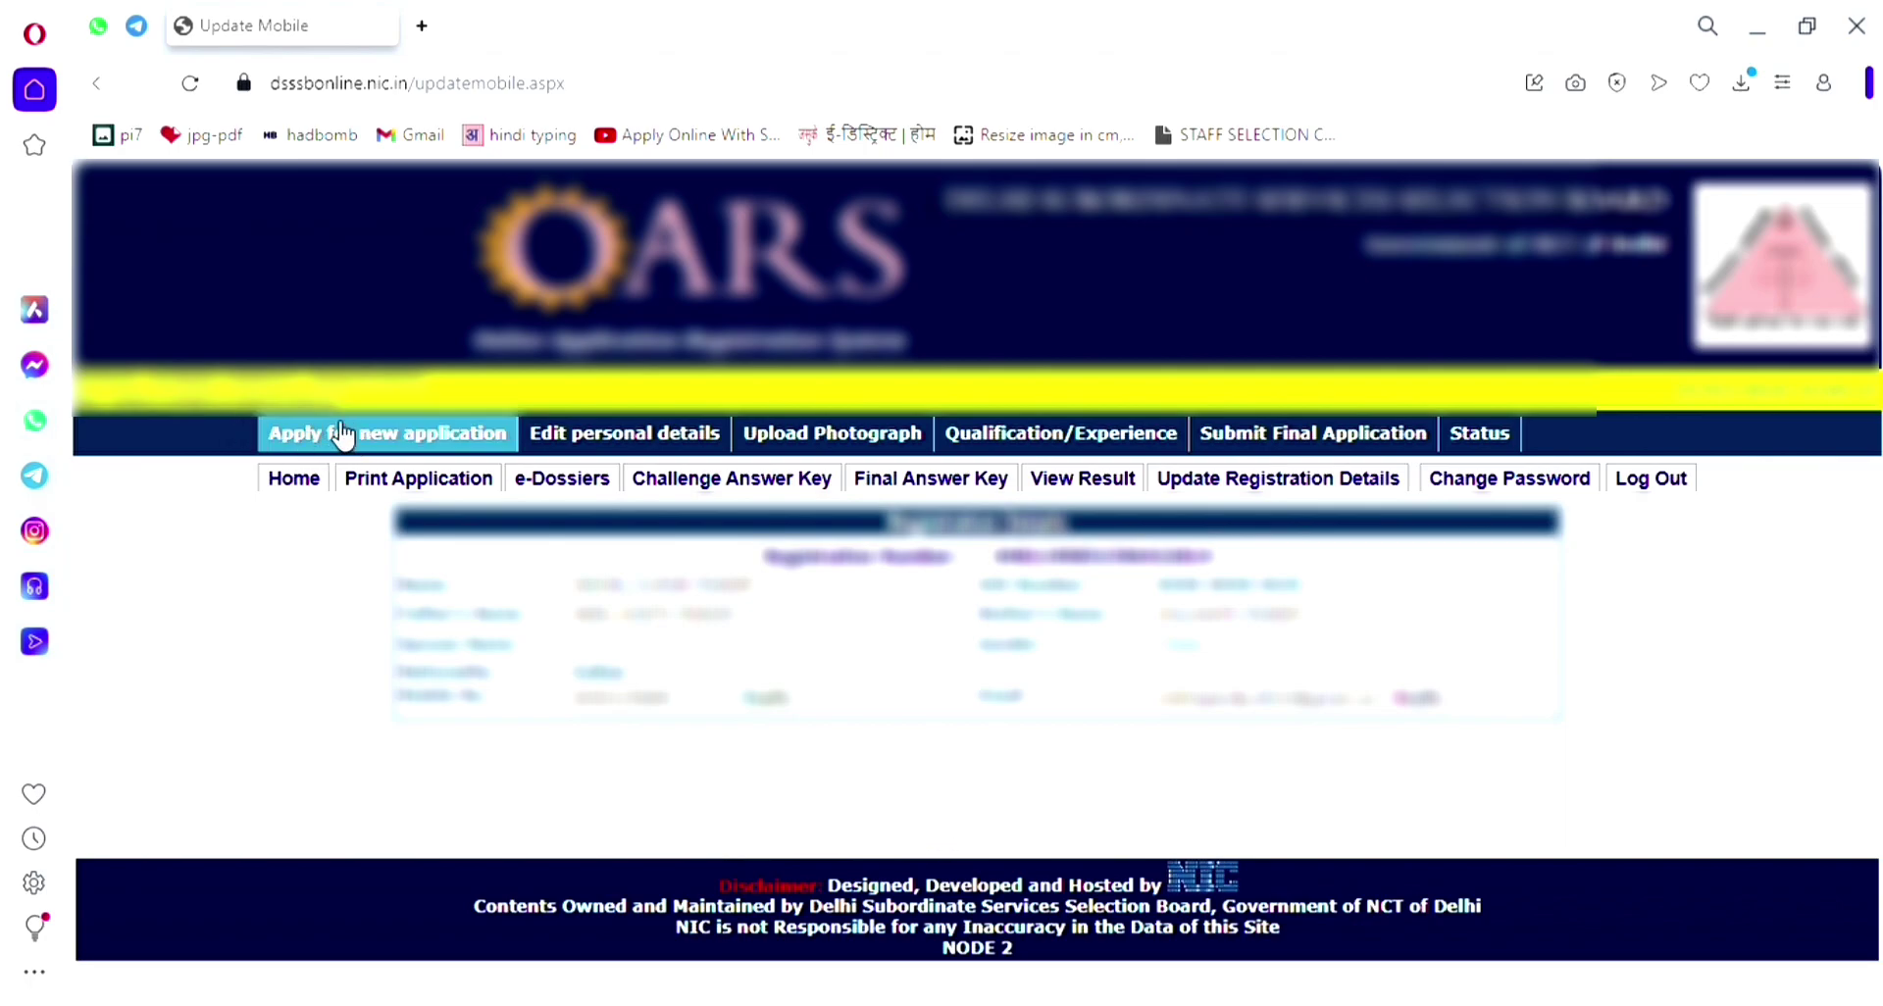
Open the list of posts for a new application and browse the current notifications for the PGT (English) post
left_click(382, 442)
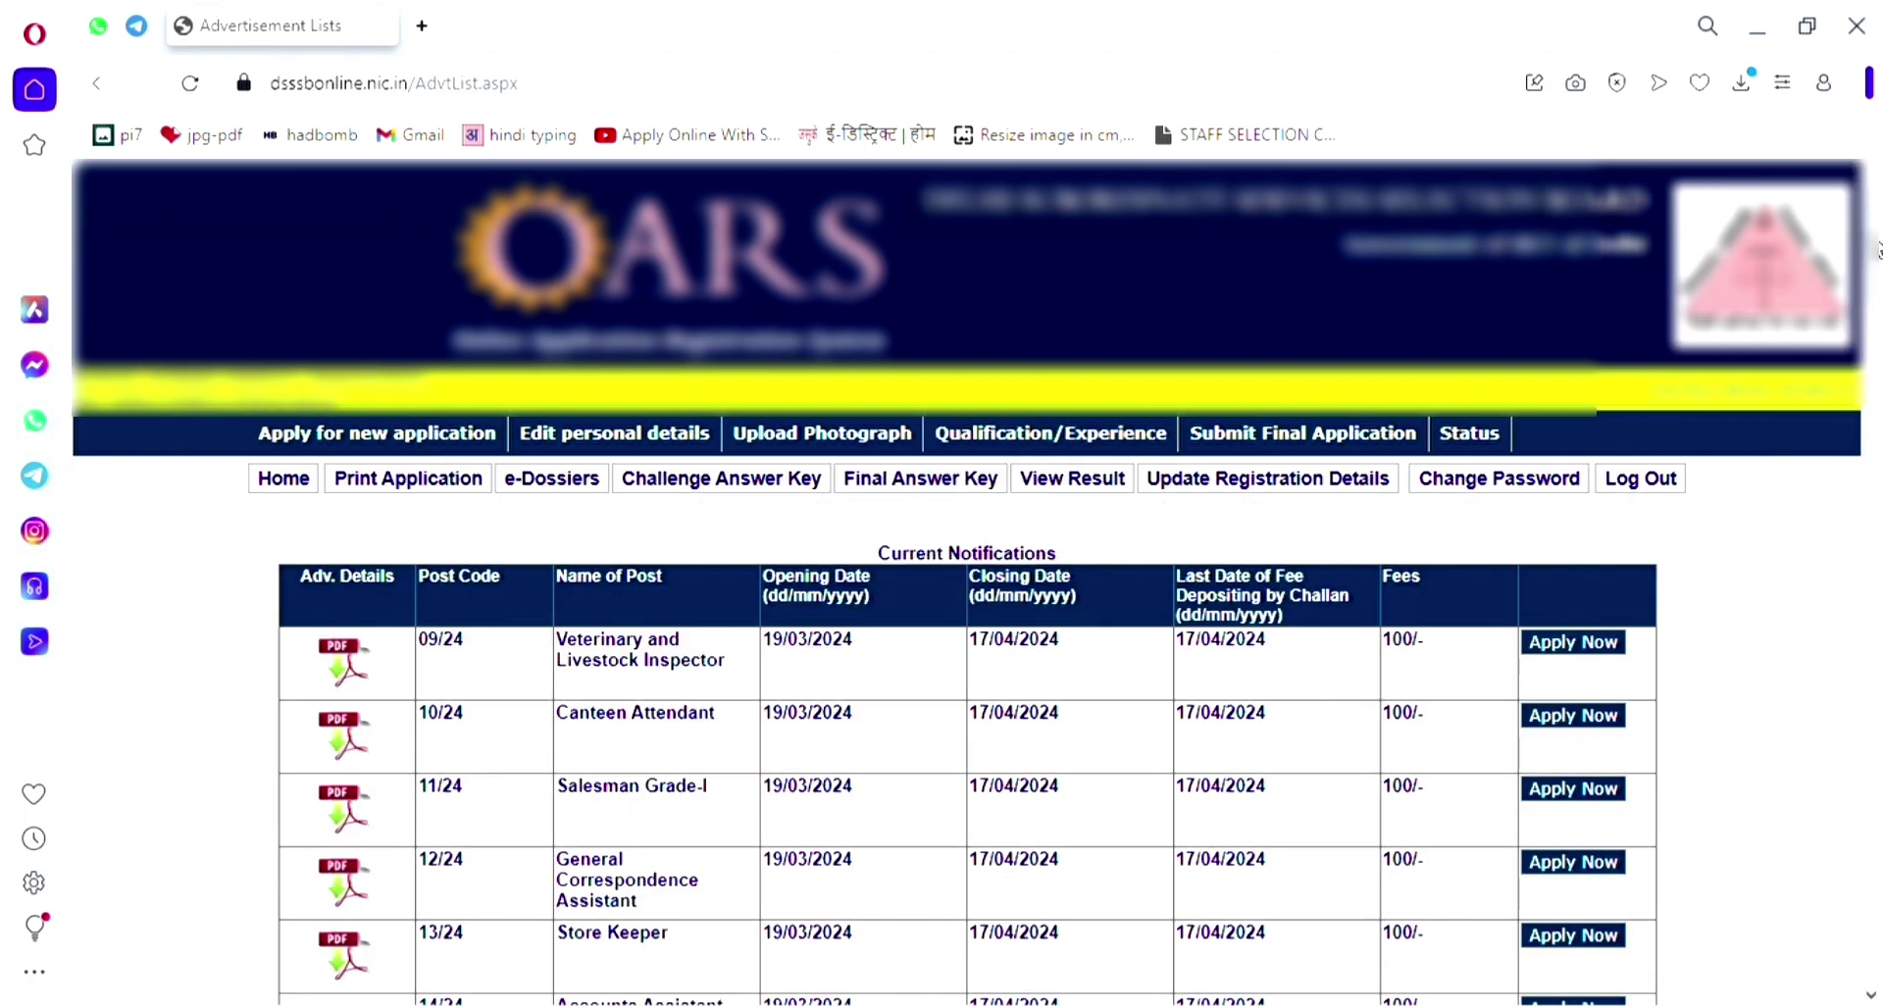
scroll(1878, 292, "down", 4)
left_click_drag(1881, 294, 1881, 299)
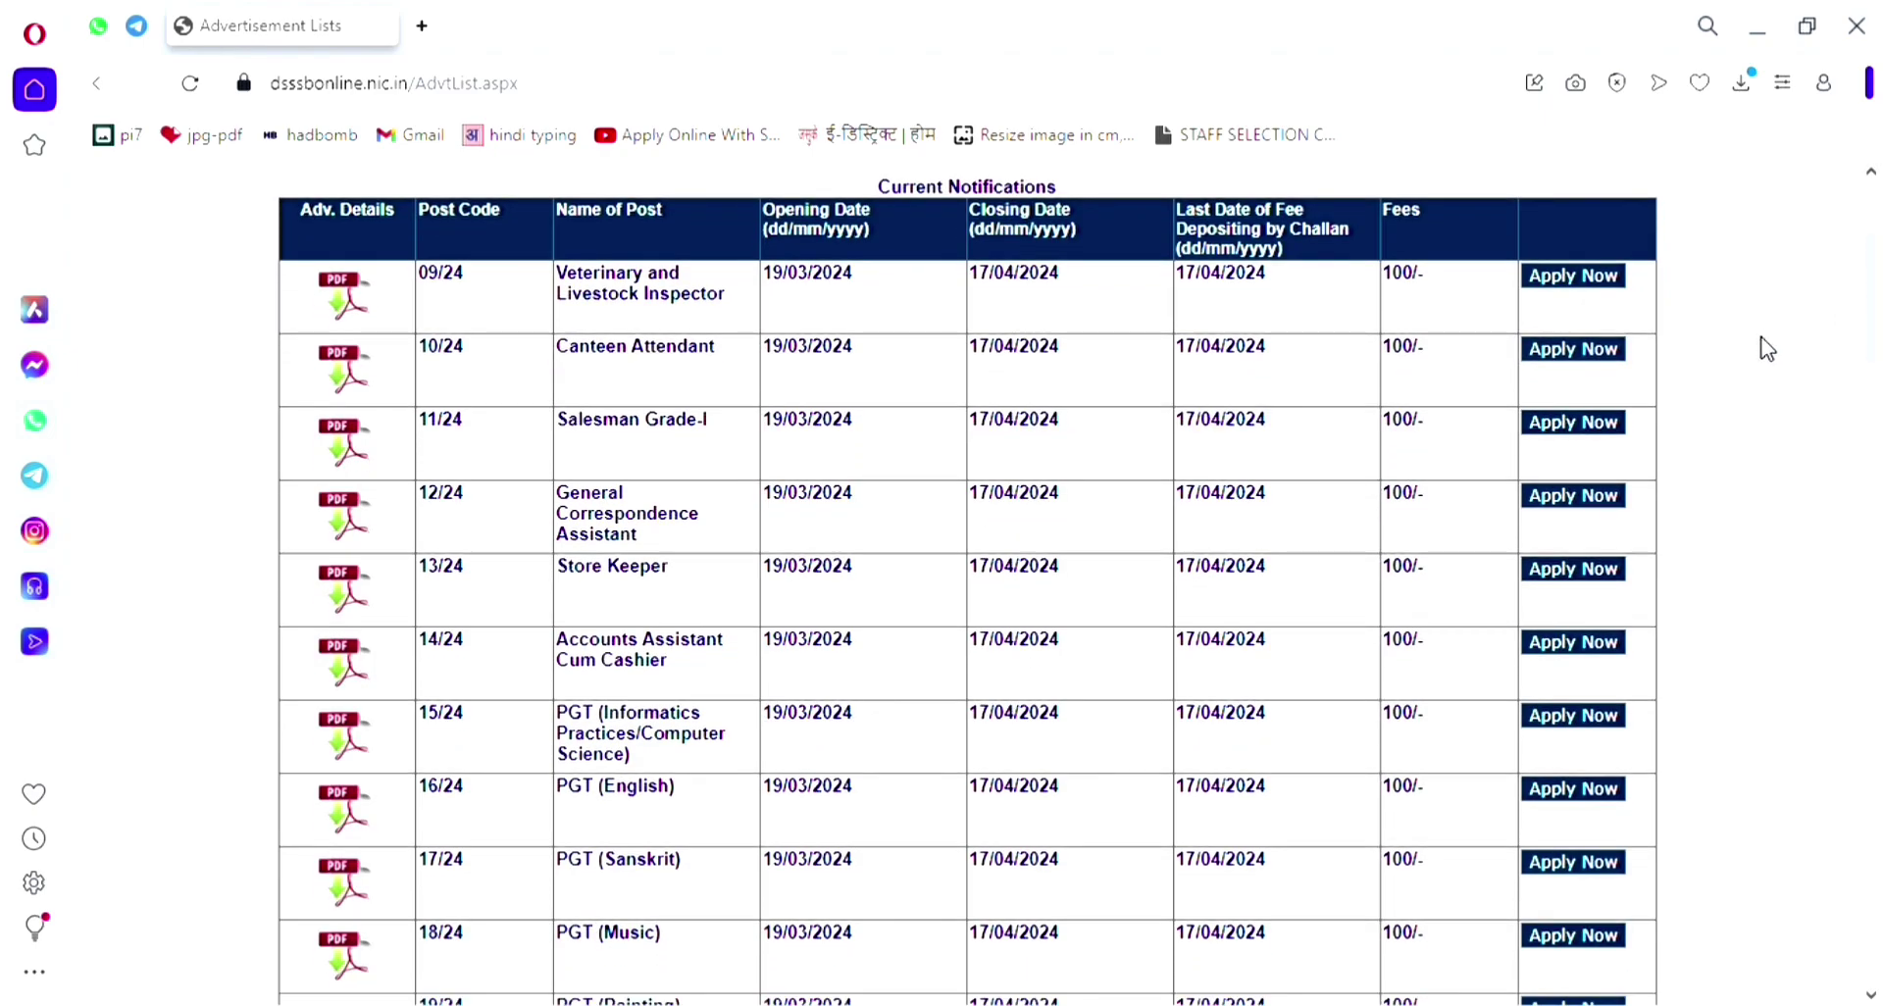
scroll(1789, 348, "down", 3)
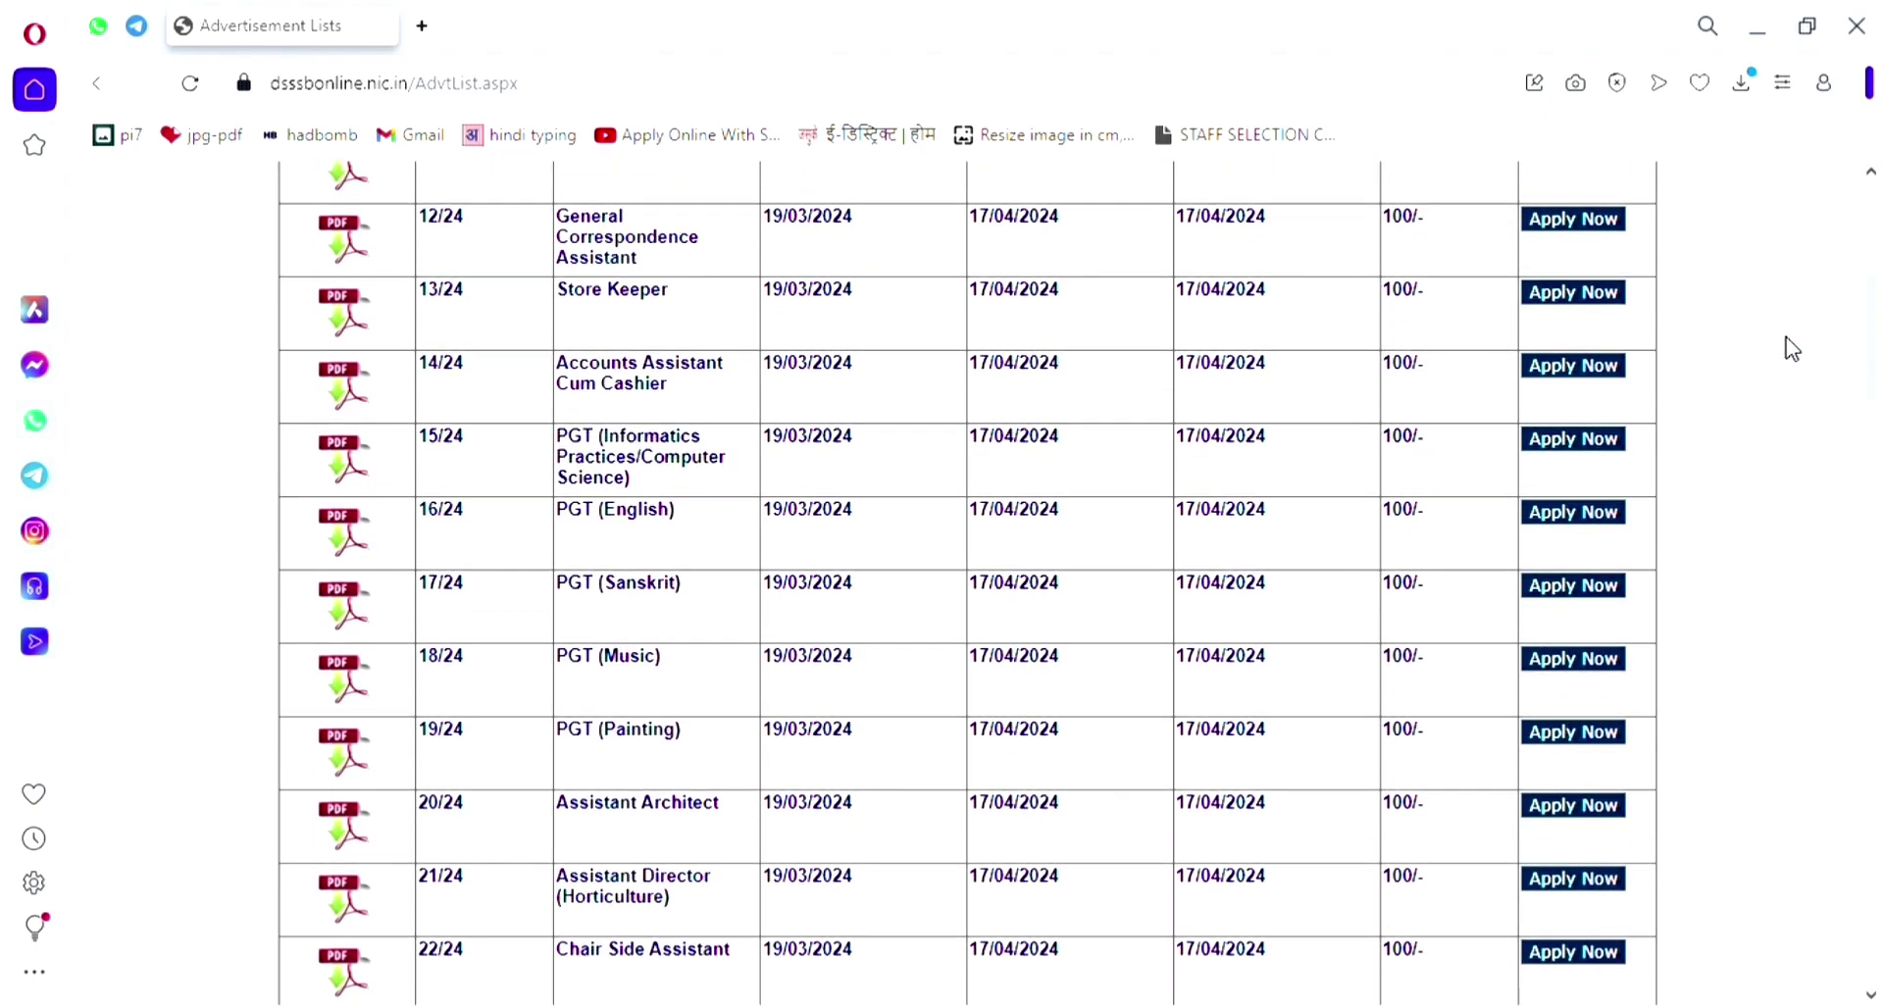
scroll(1791, 347, "down", 8)
scroll(1790, 347, "down", 10)
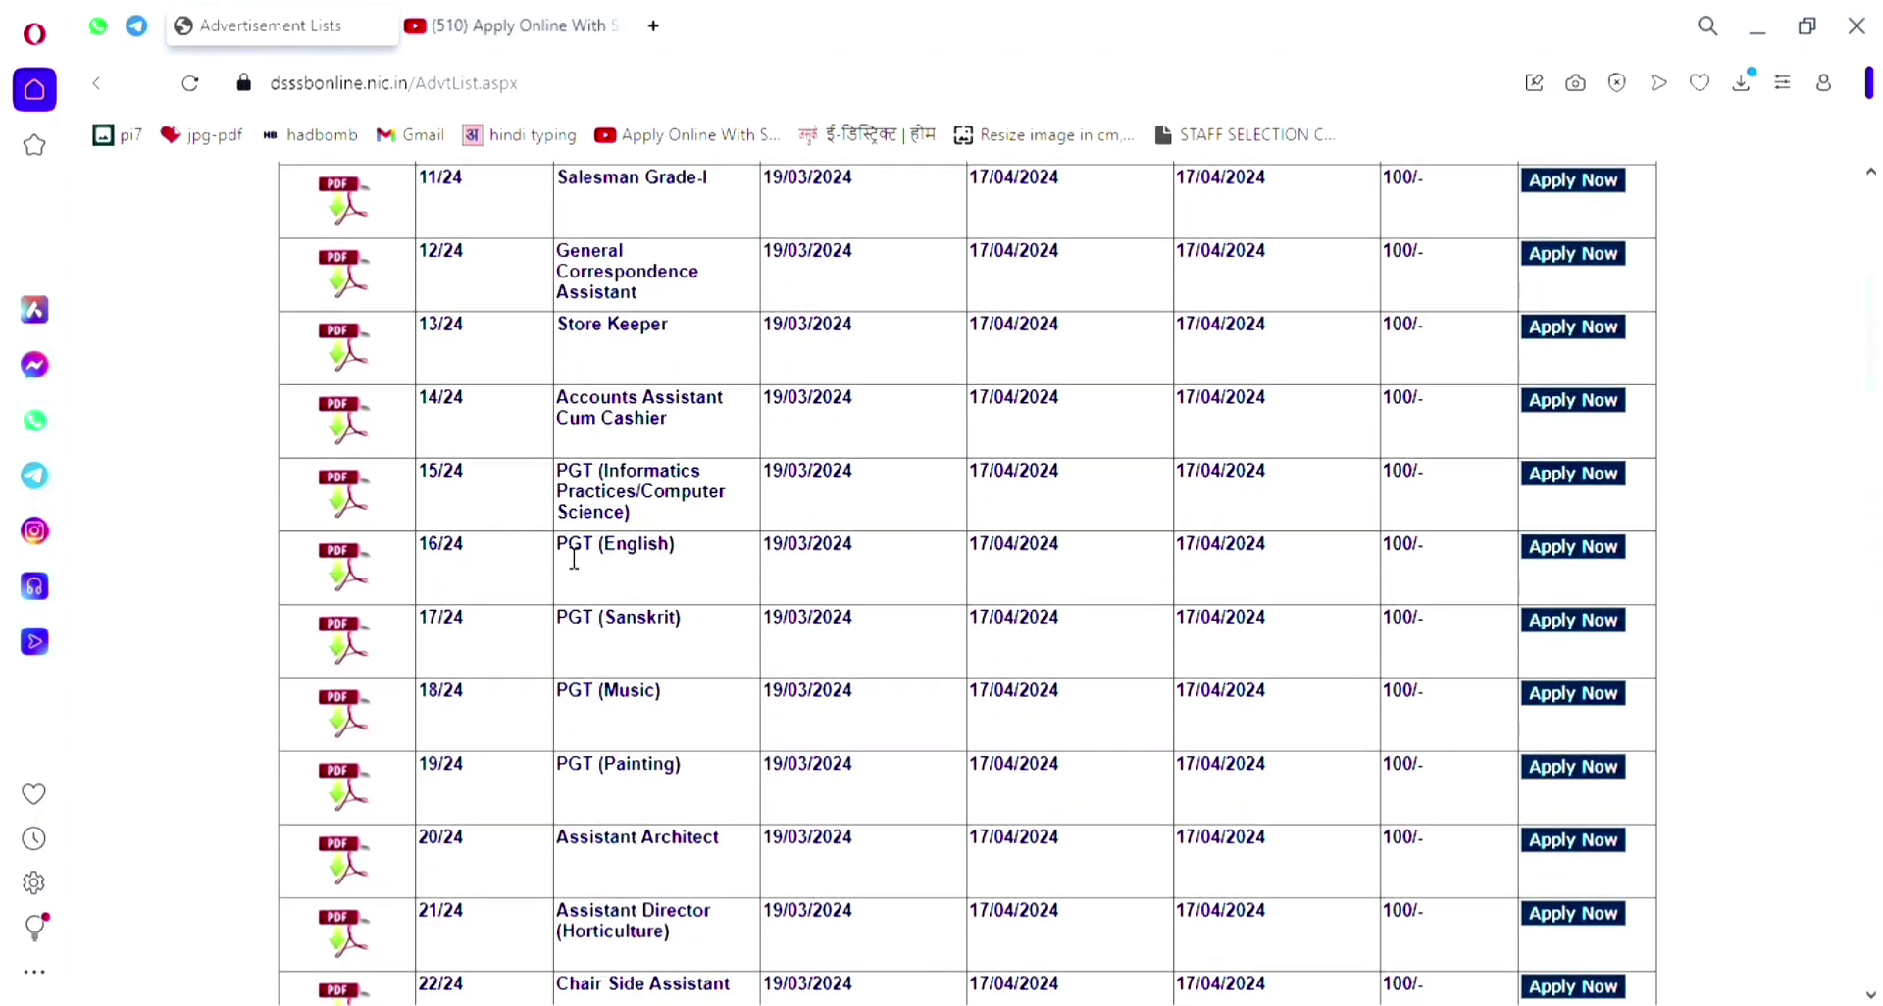
Start the online application for the PGT (English) post, code 16/24
left_click_drag(560, 545, 713, 558)
left_click(1587, 549)
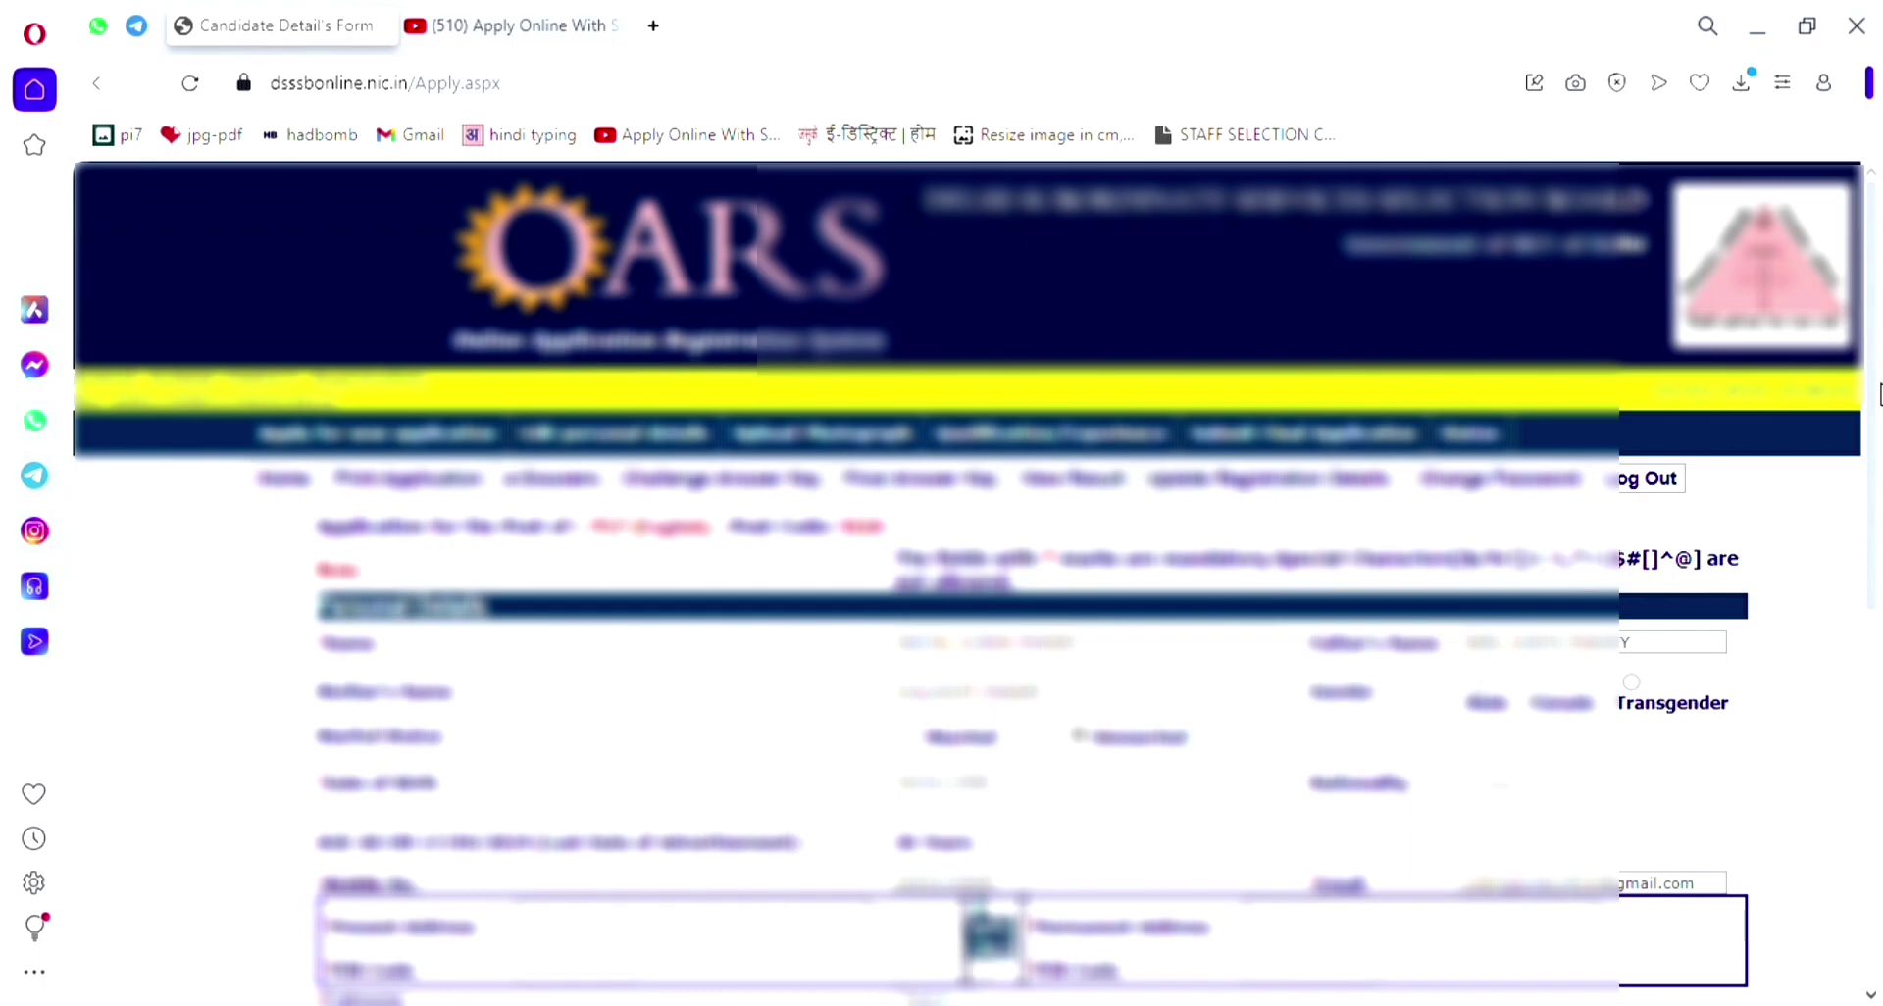
Enter the present address with its PIN code and mark the permanent address as the same
left_click_drag(1881, 395, 1881, 775)
left_click_drag(329, 189, 482, 205)
left_click_drag(1035, 188, 1212, 201)
left_click(609, 189)
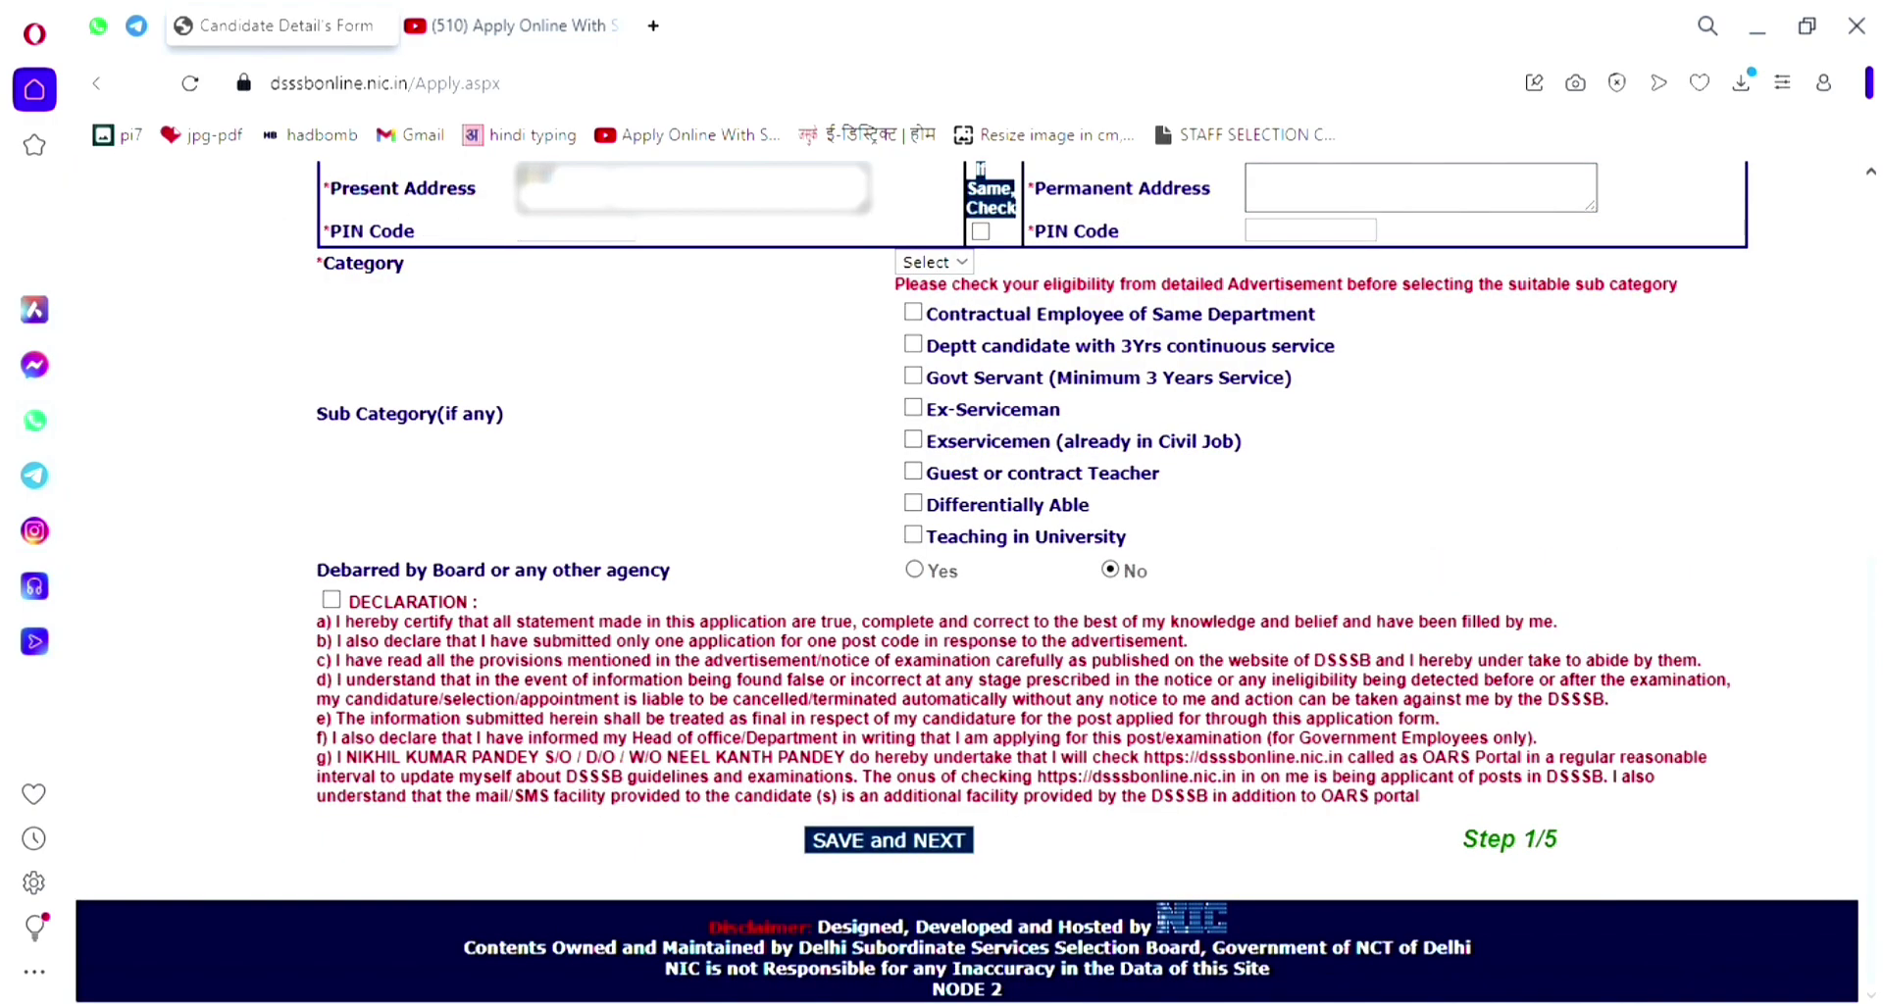
left_click(551, 237)
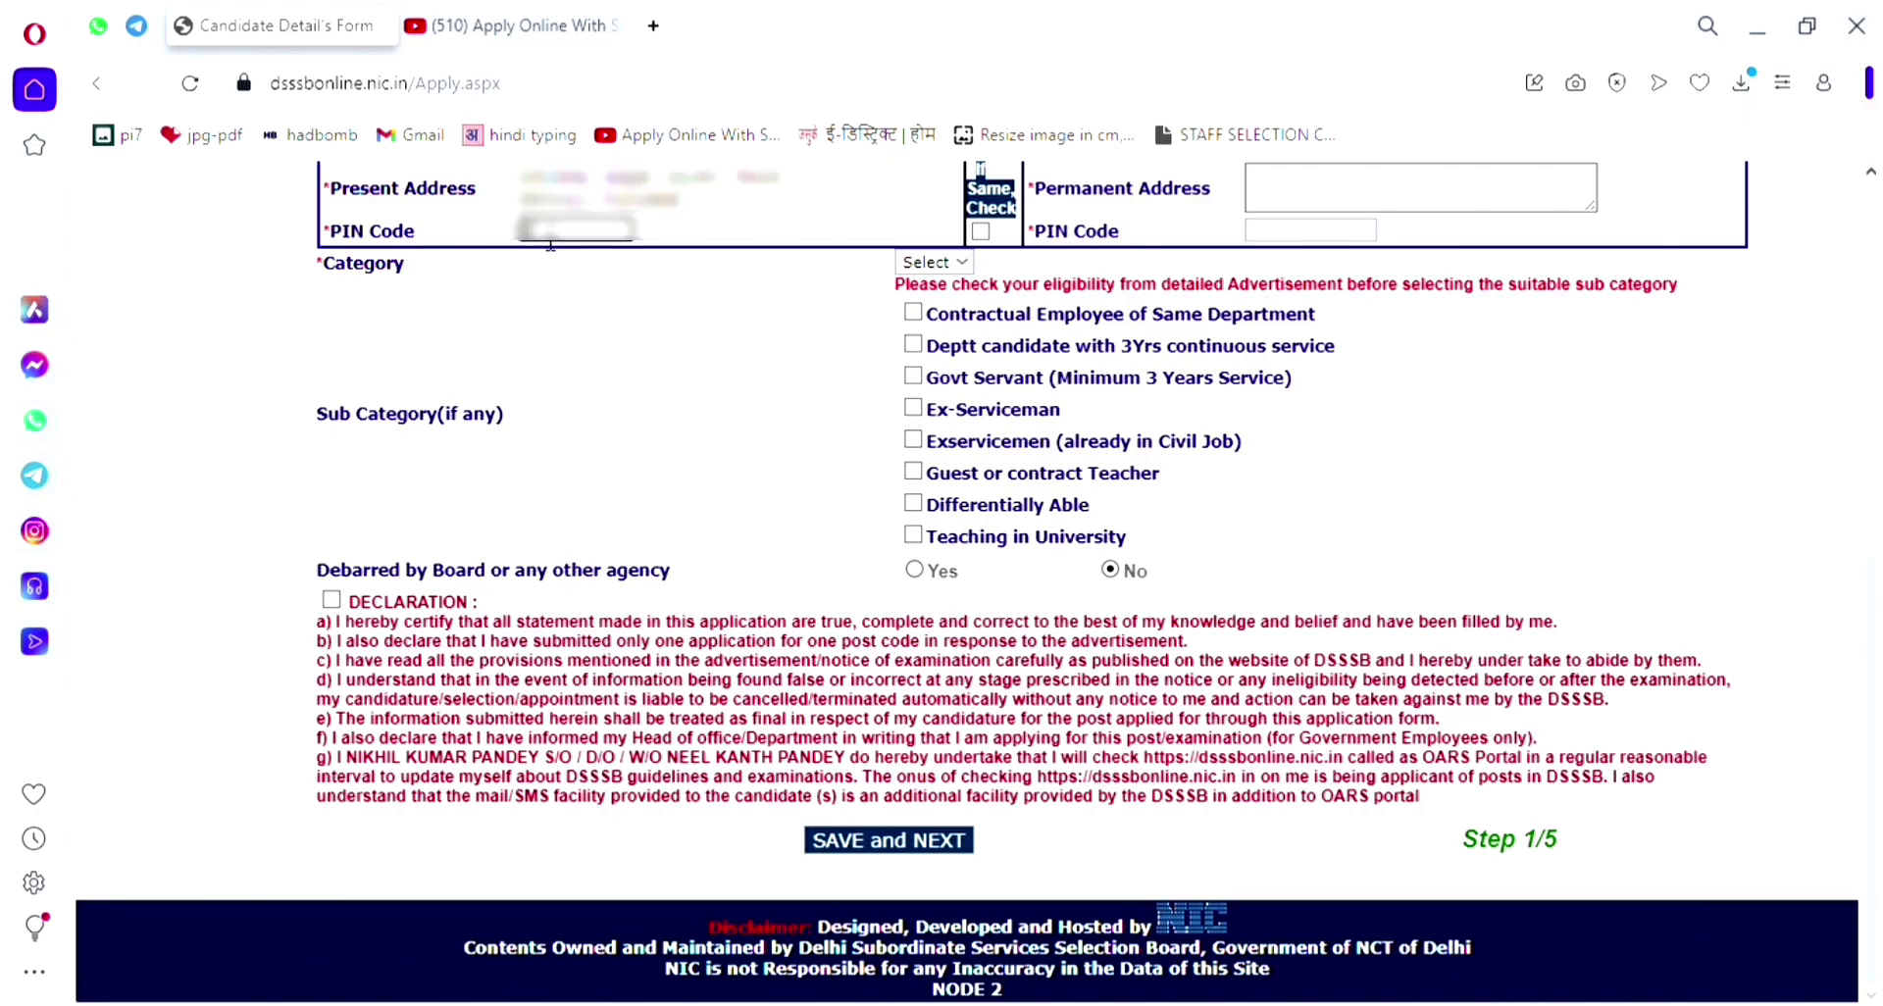
left_click_drag(1044, 189, 1229, 218)
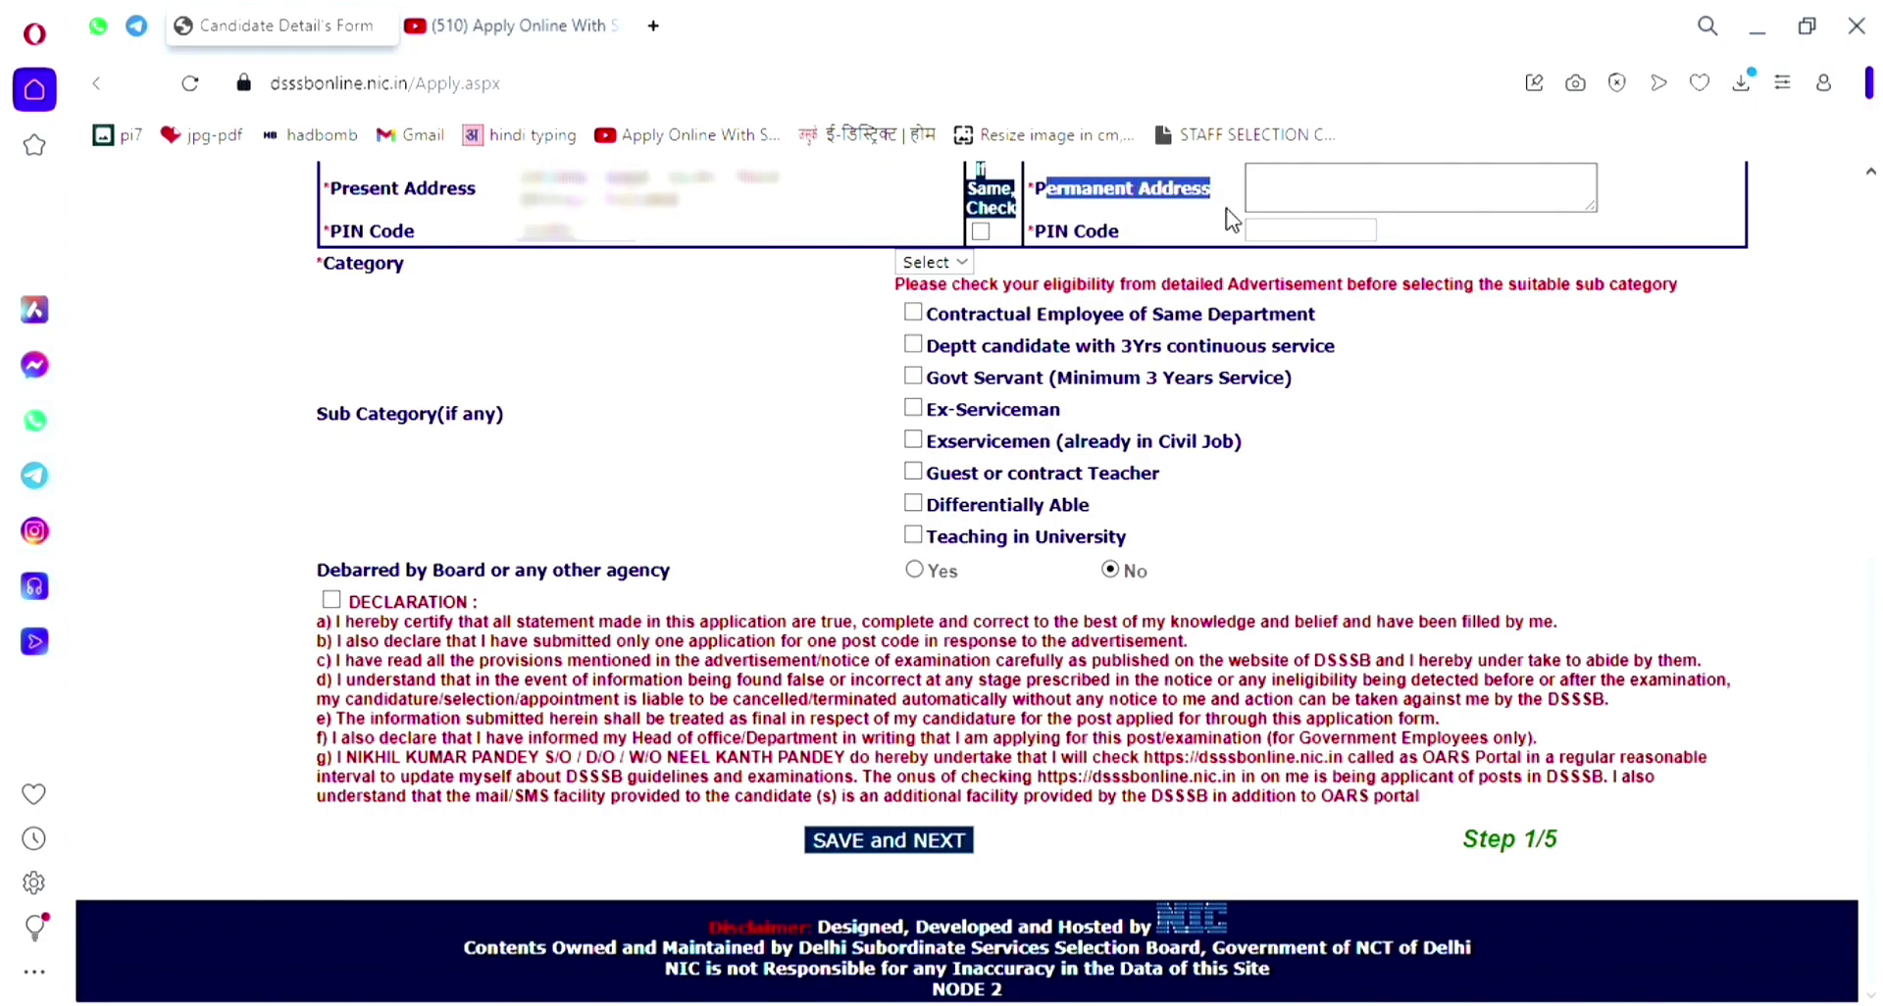
left_click_drag(1034, 235, 1187, 249)
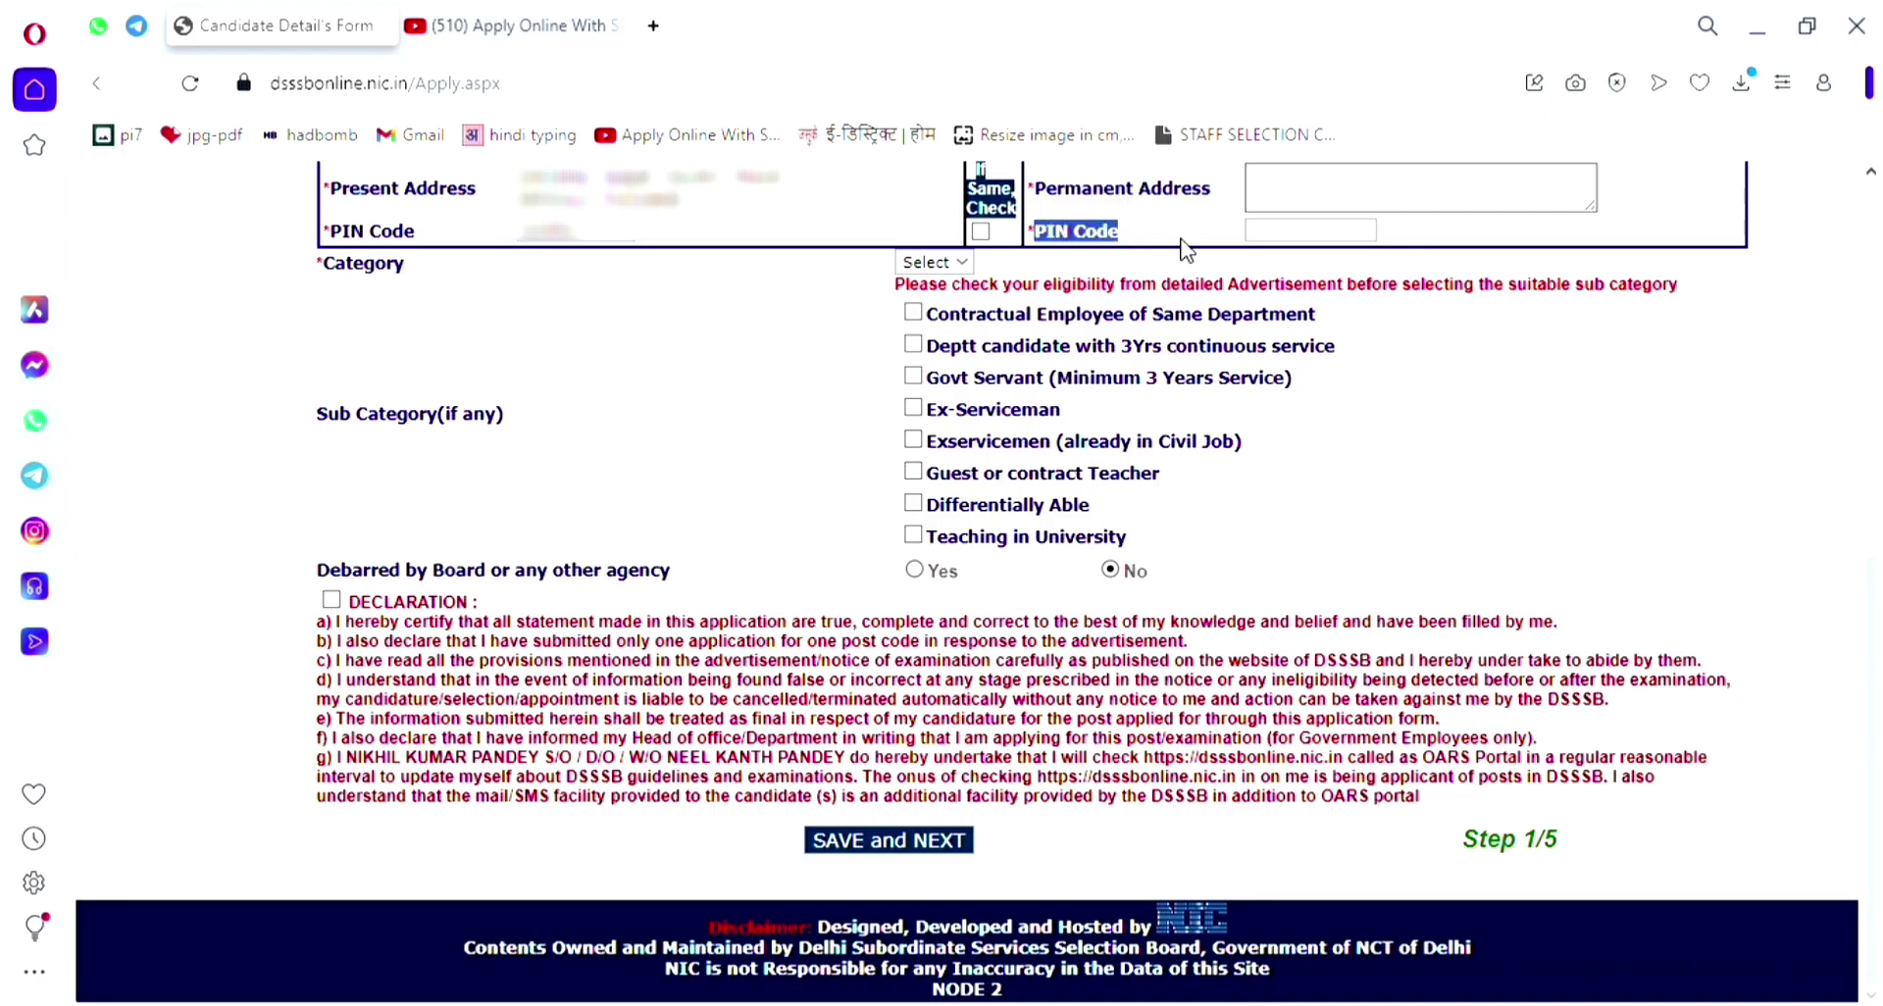
left_click(981, 233)
left_click(980, 234)
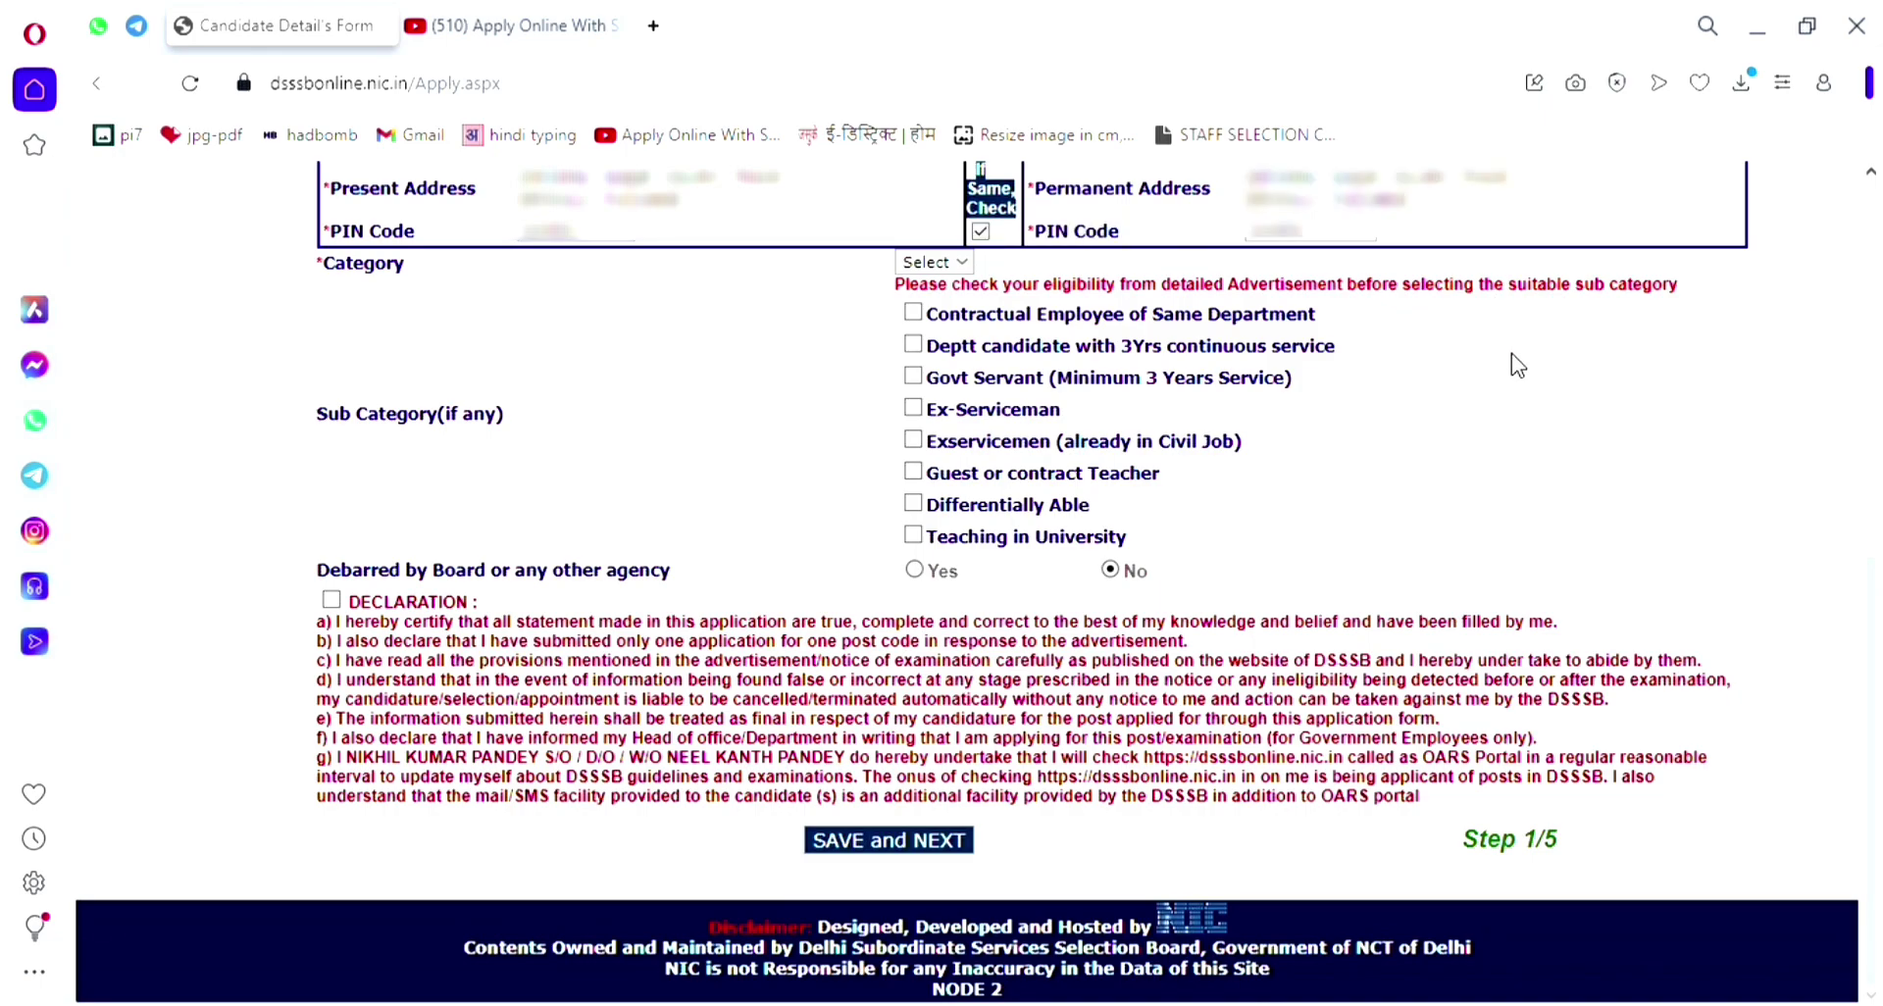
Set the applicant's category to OBC and choose the OBC Delhi option
double_click(339, 271)
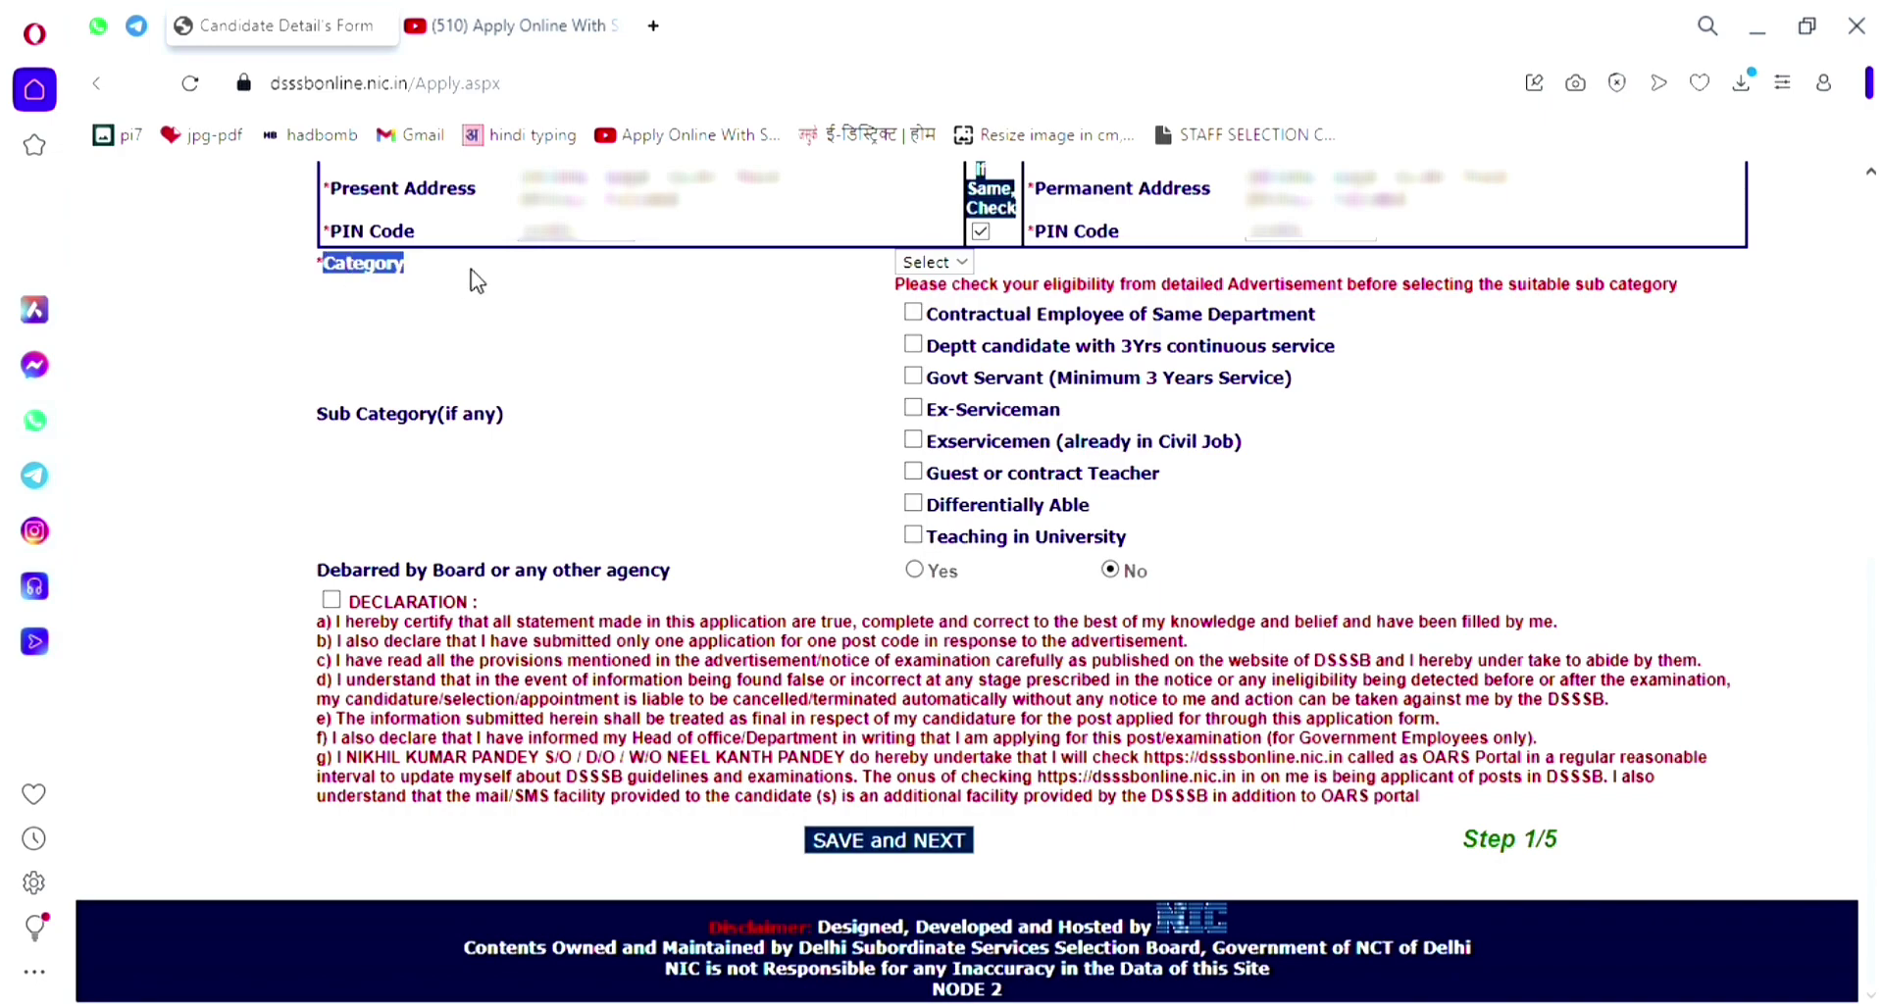
left_click(948, 263)
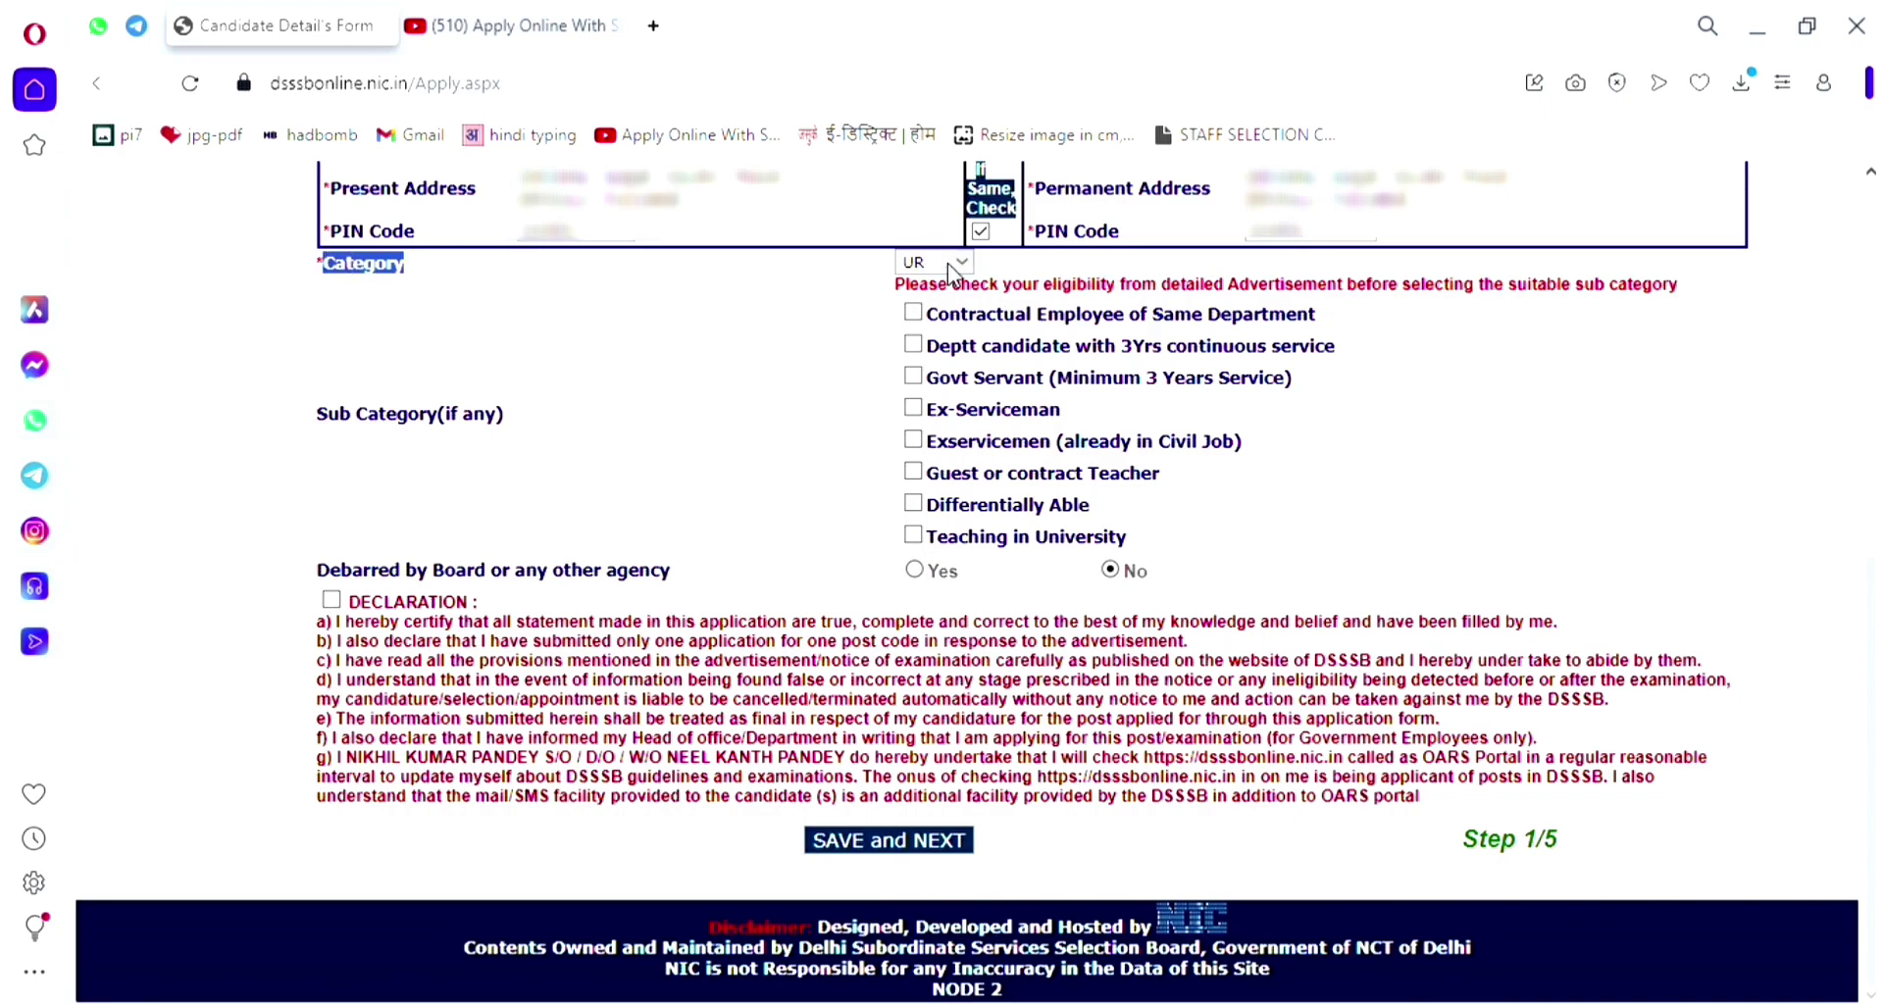
key("Down")
key("Down")
key("Up")
key("Up")
key("Up")
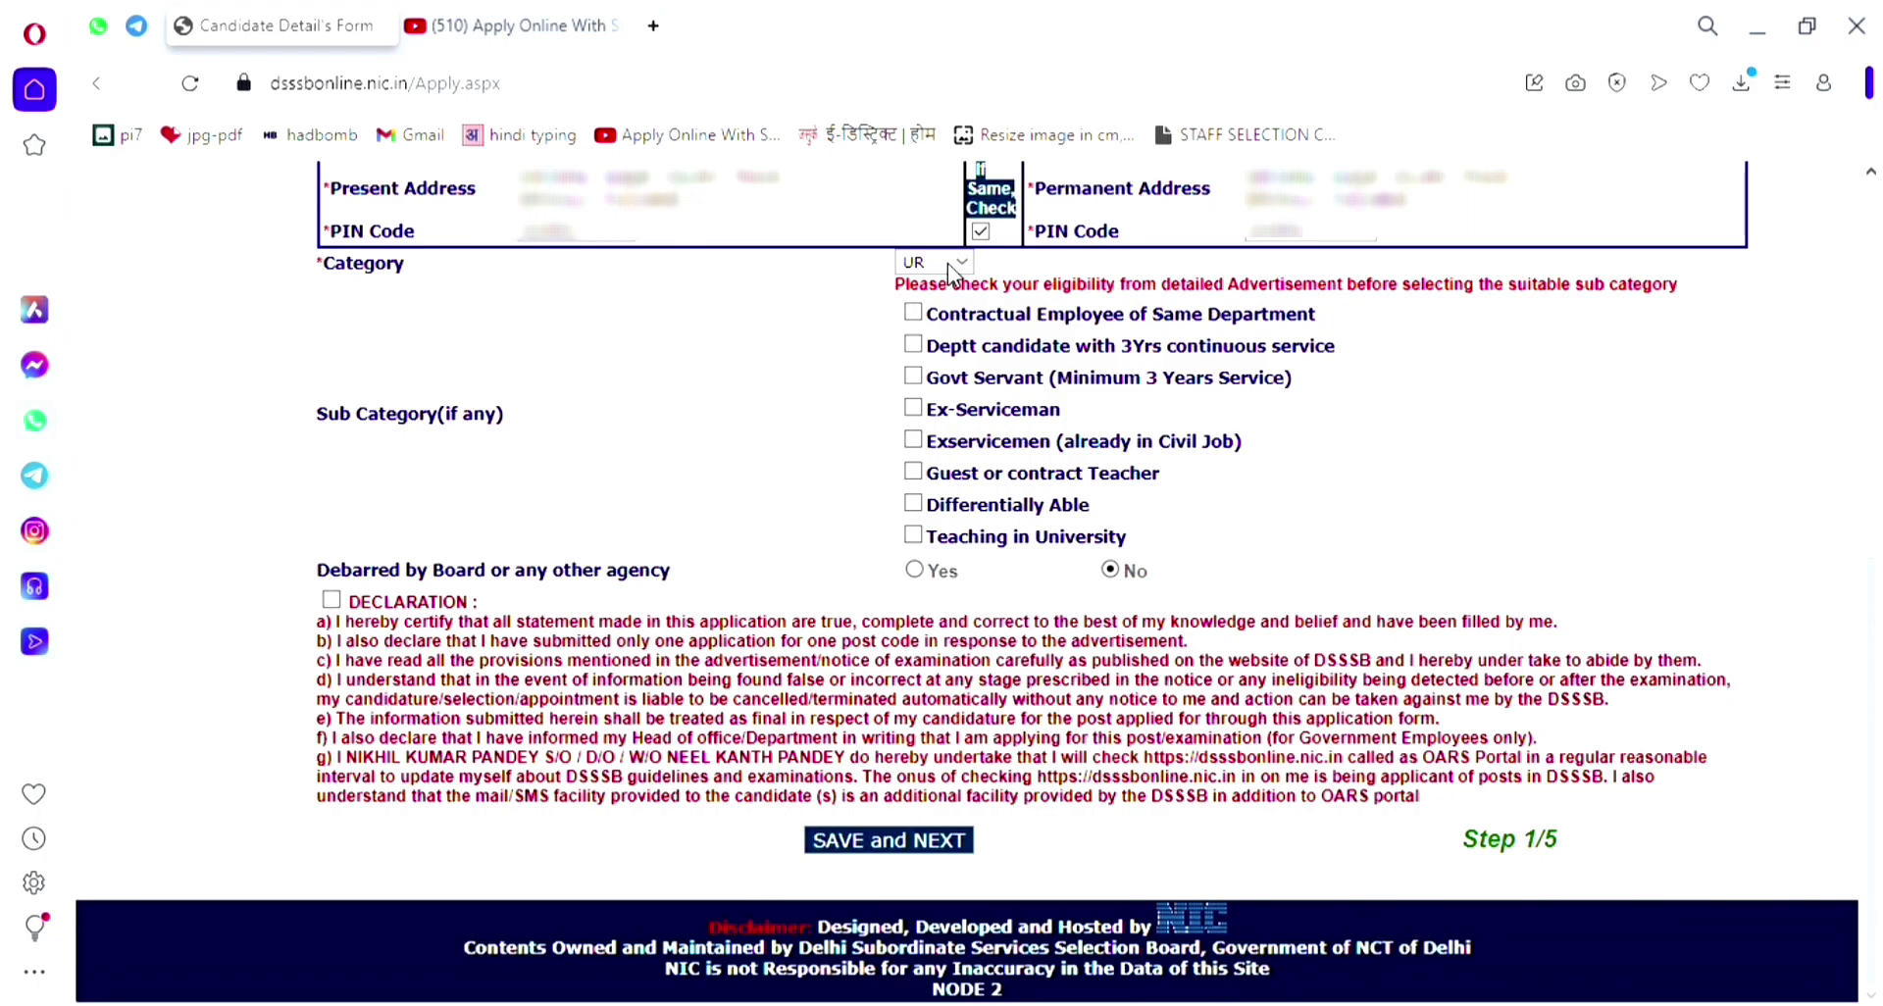
key("Down")
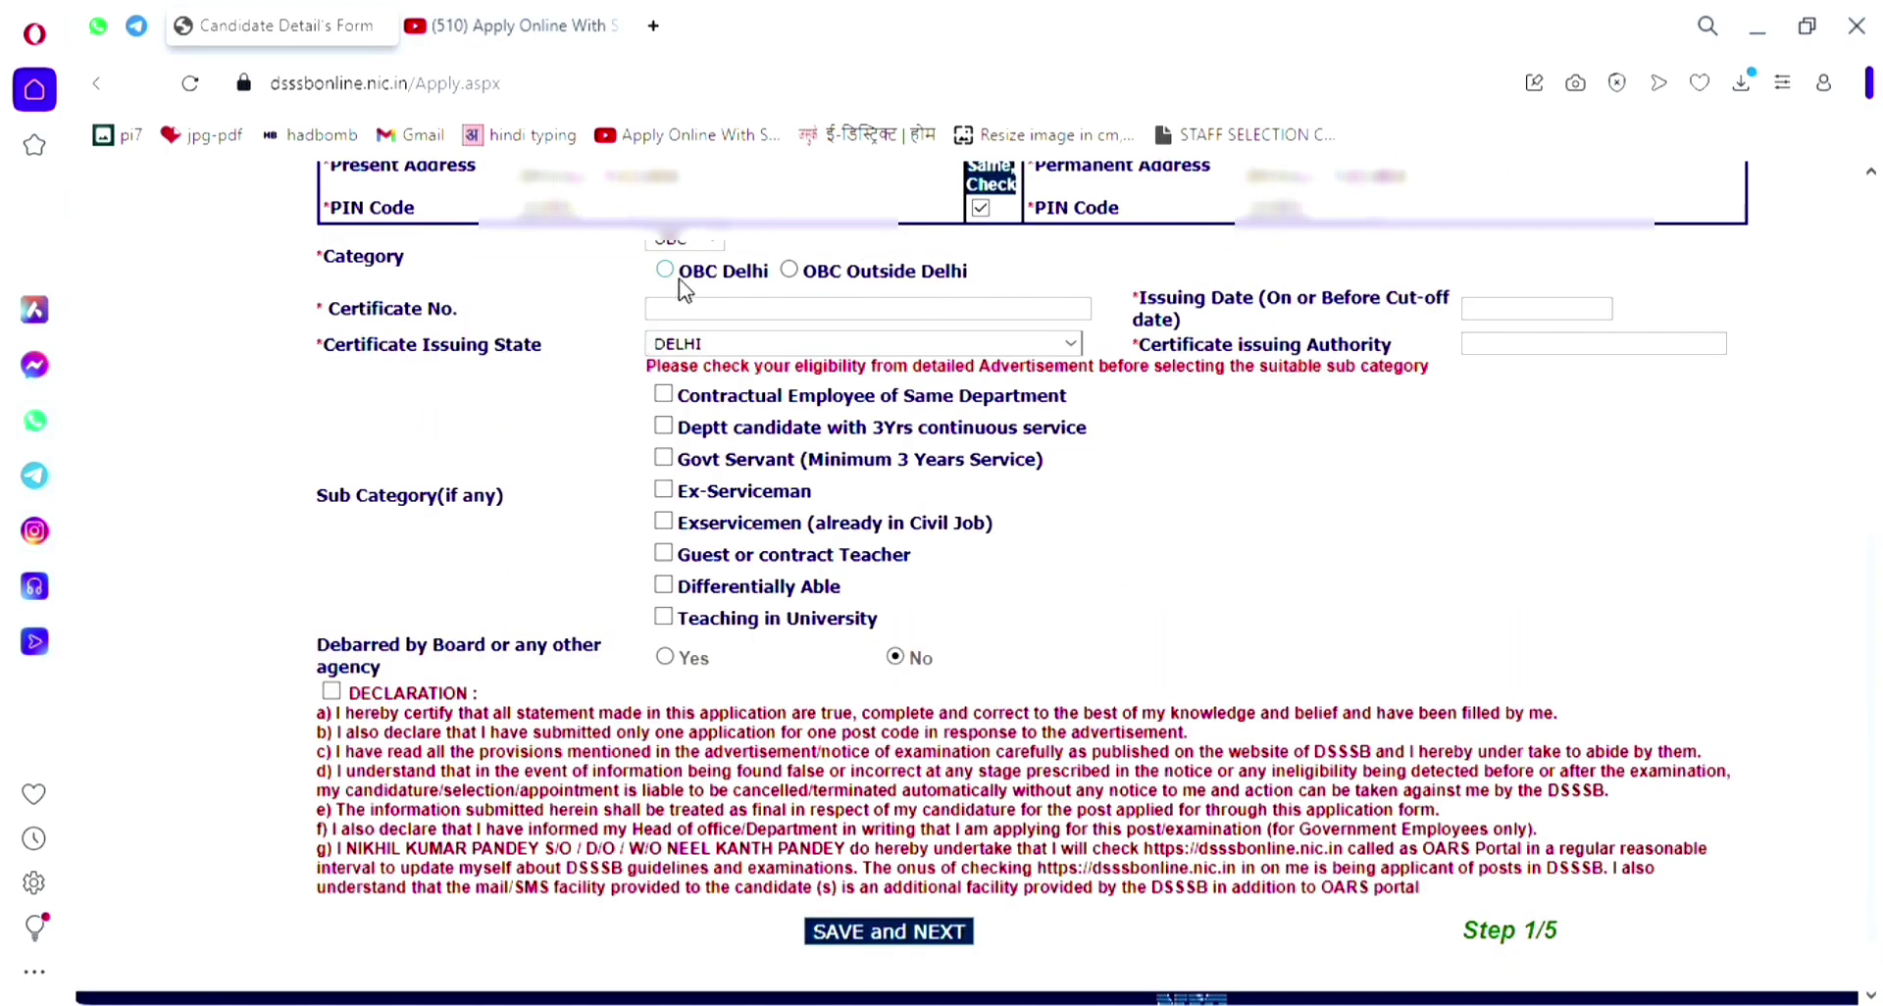
left_click_drag(680, 277, 975, 272)
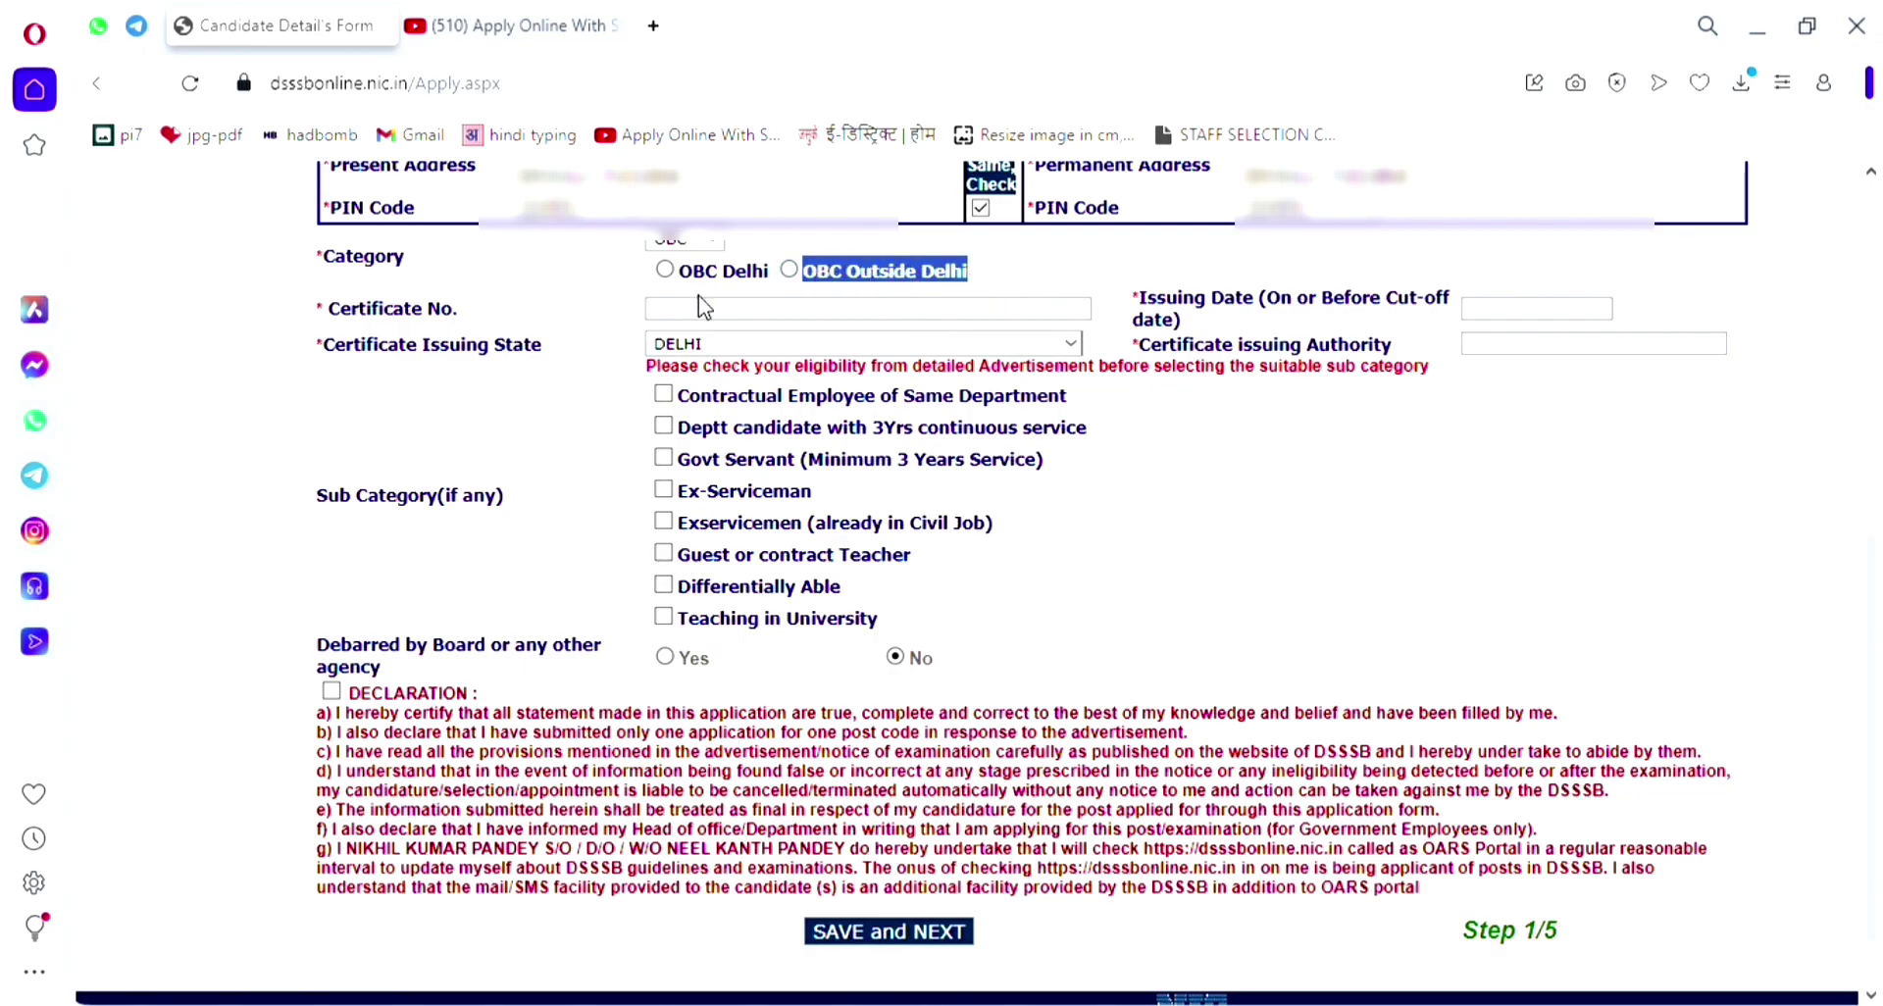
left_click(666, 270)
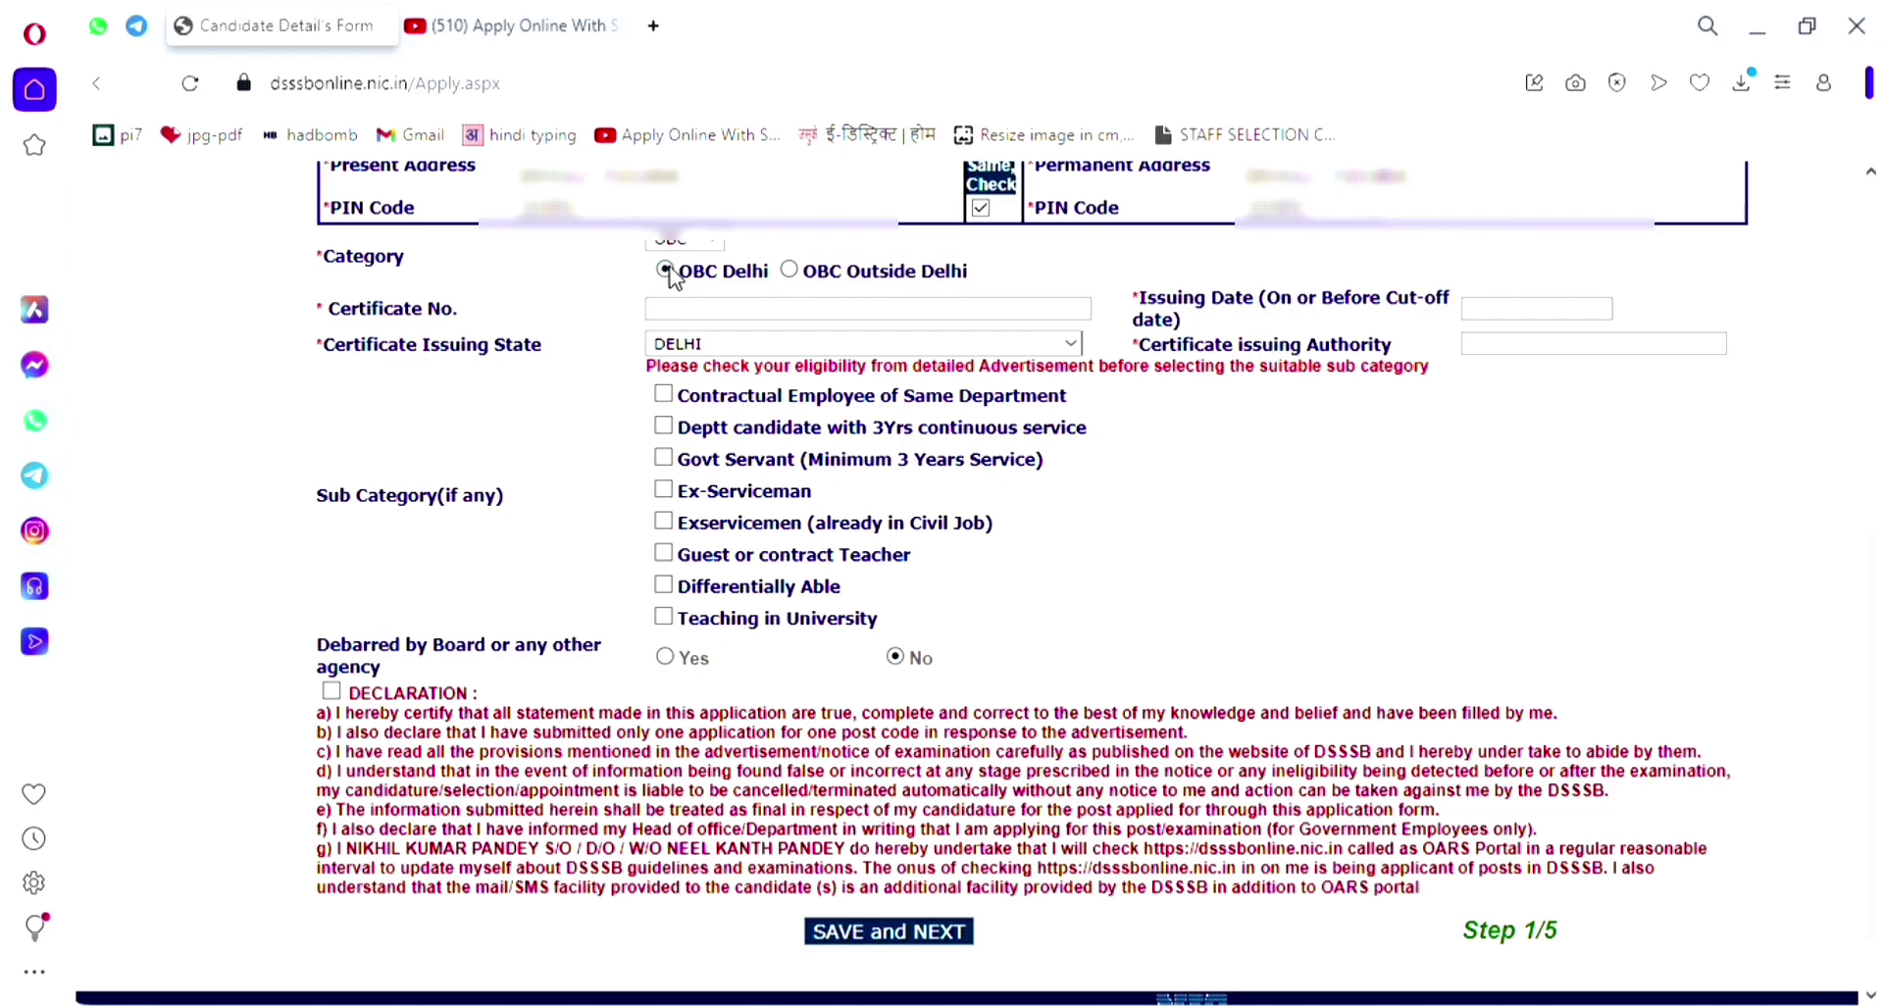
Try the OBC Outside Delhi option, then read and dismiss the alert
left_click(787, 271)
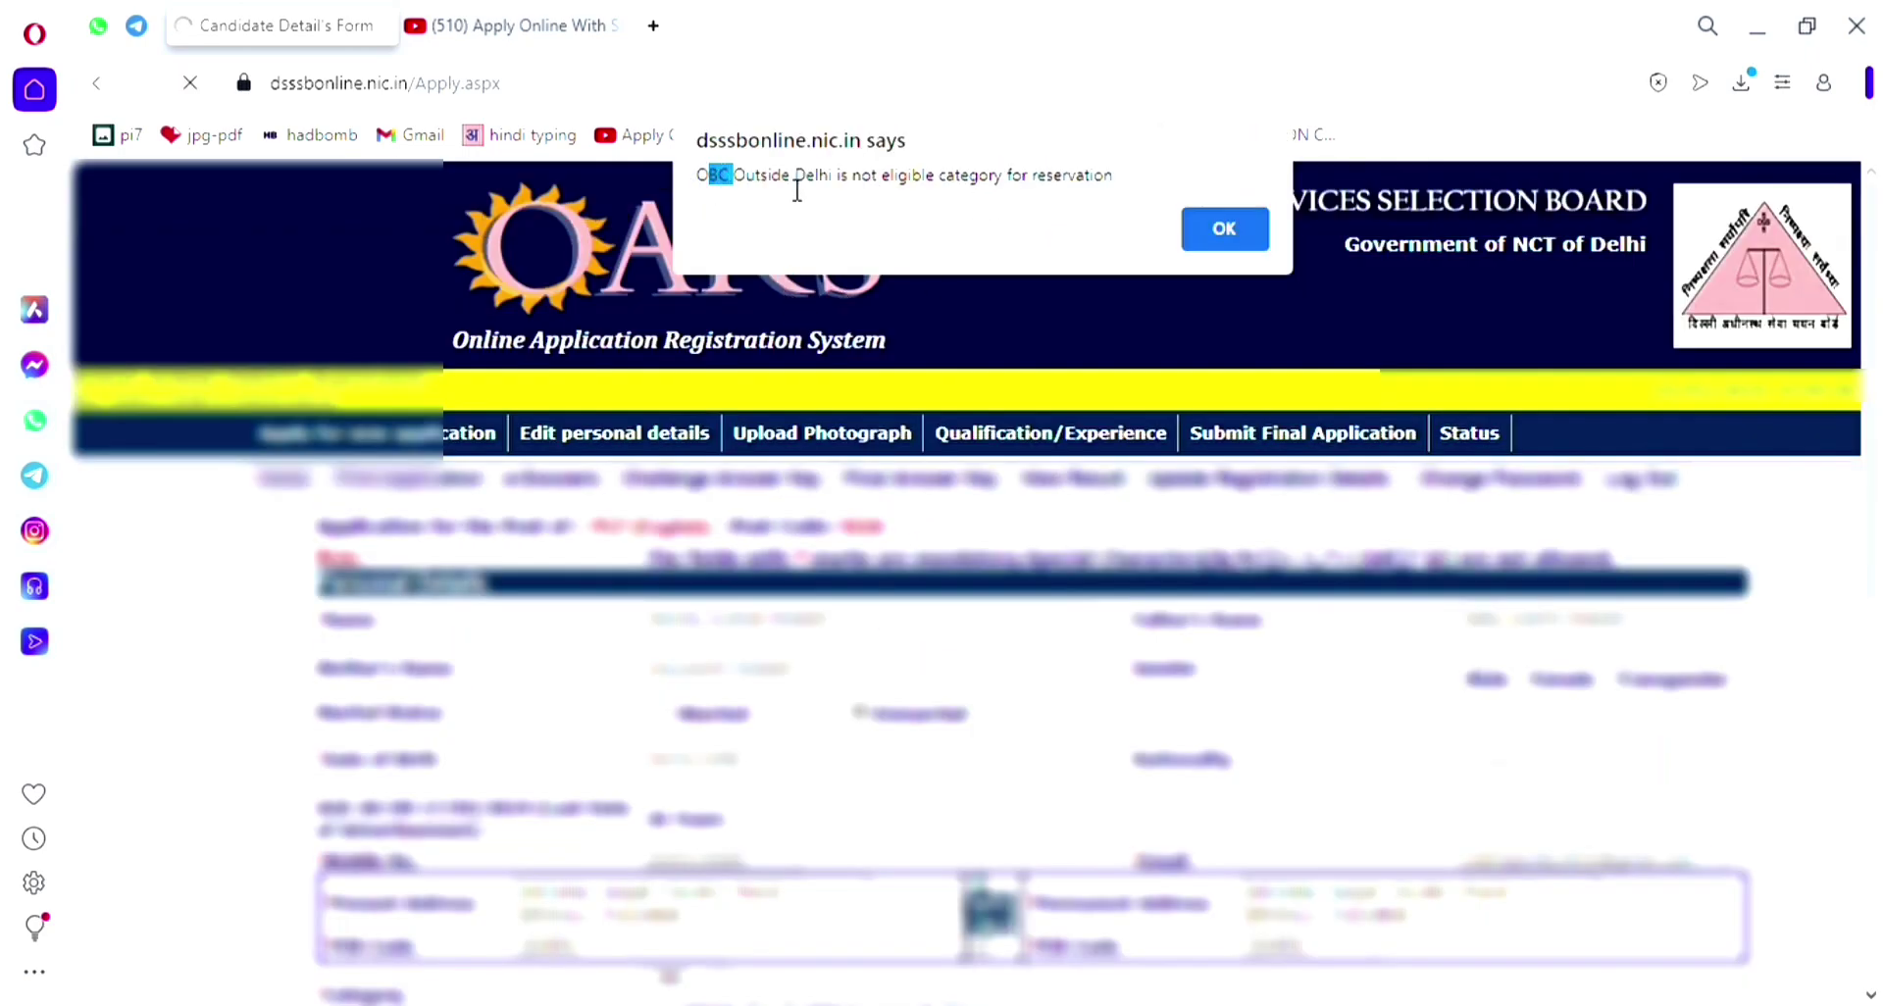
left_click_drag(777, 190, 1127, 192)
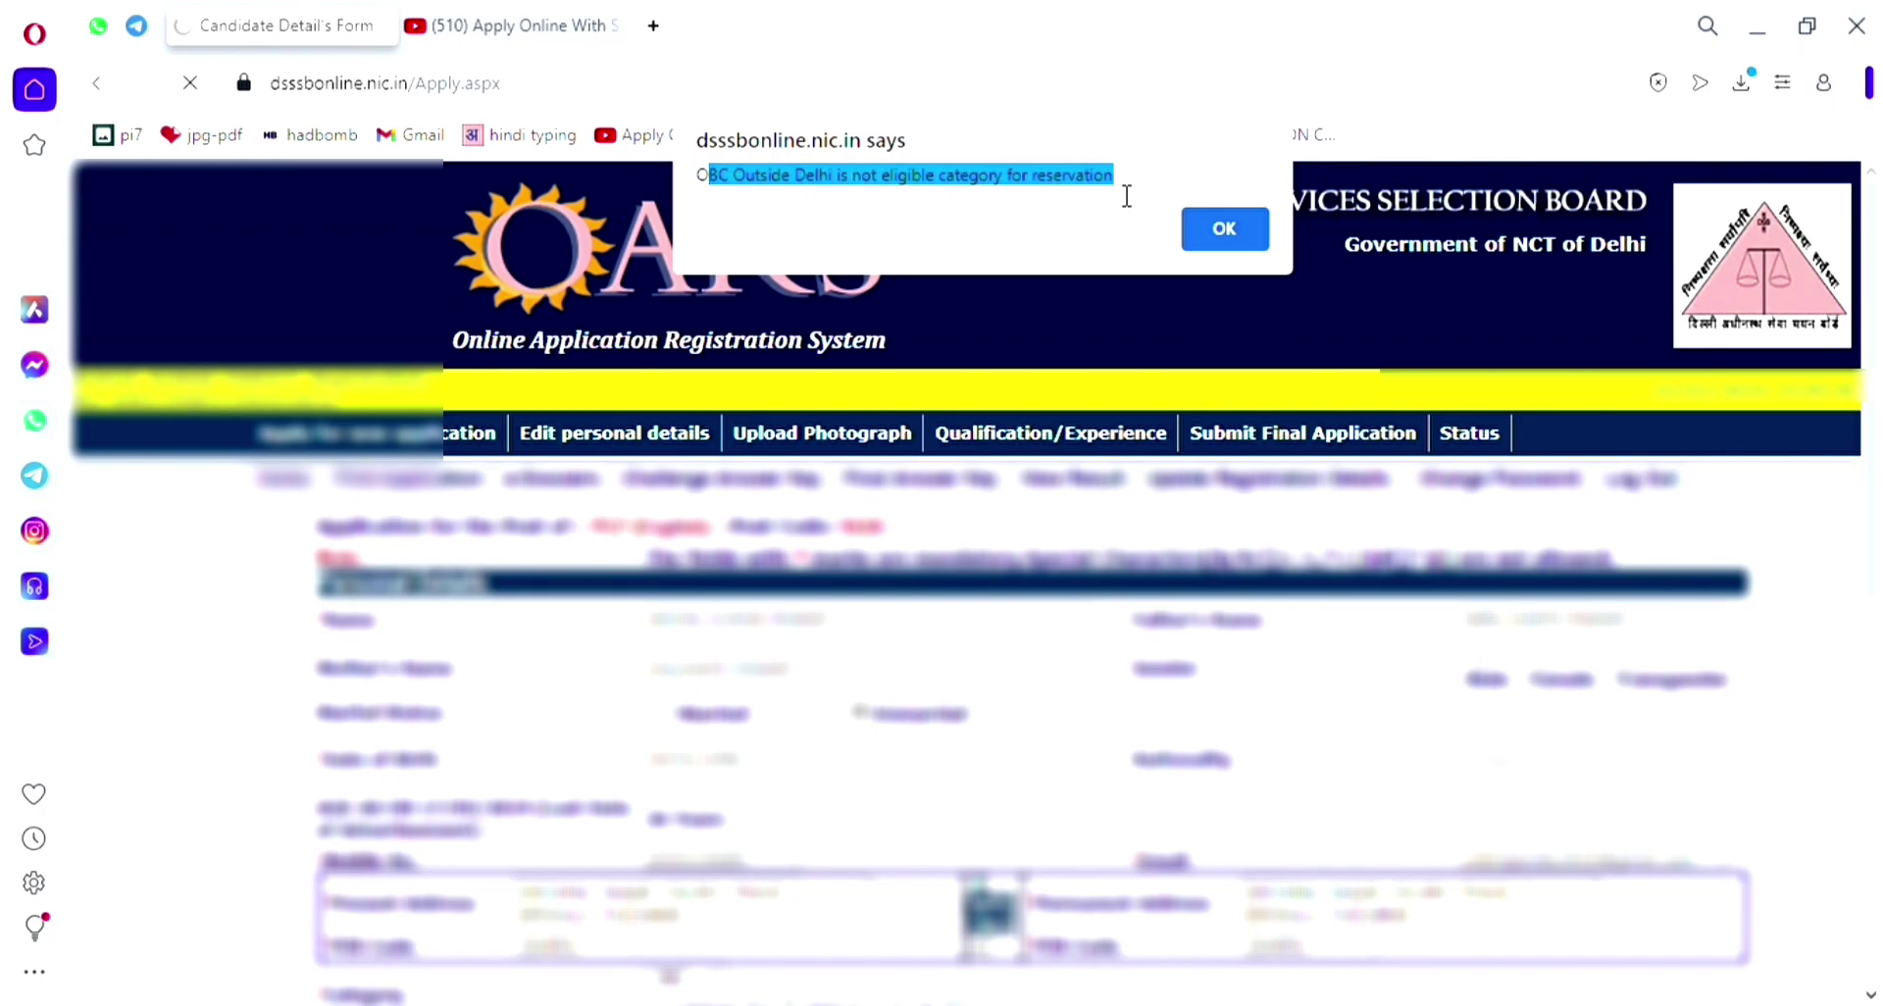
left_click(1226, 231)
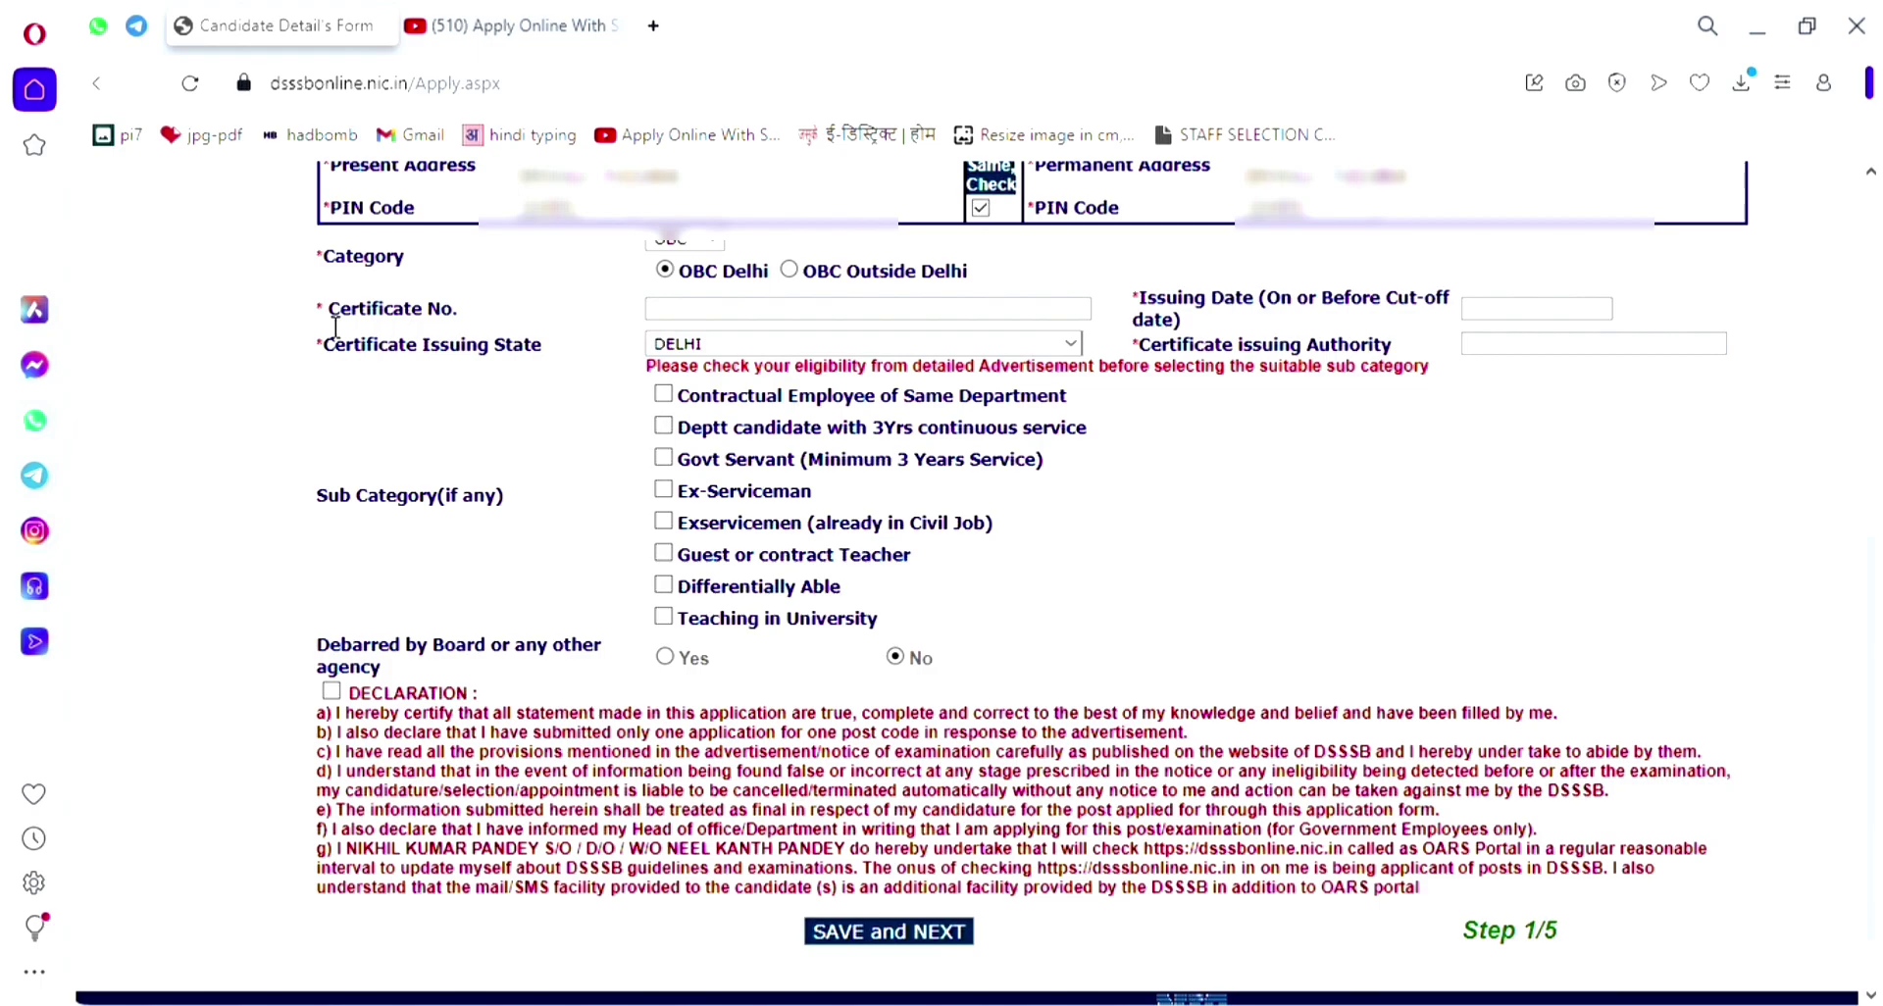
Examine the OBC certificate fields for number, issuing state and authority, and the list of sub-category options
left_click_drag(330, 312, 542, 359)
left_click_drag(1163, 351, 1404, 351)
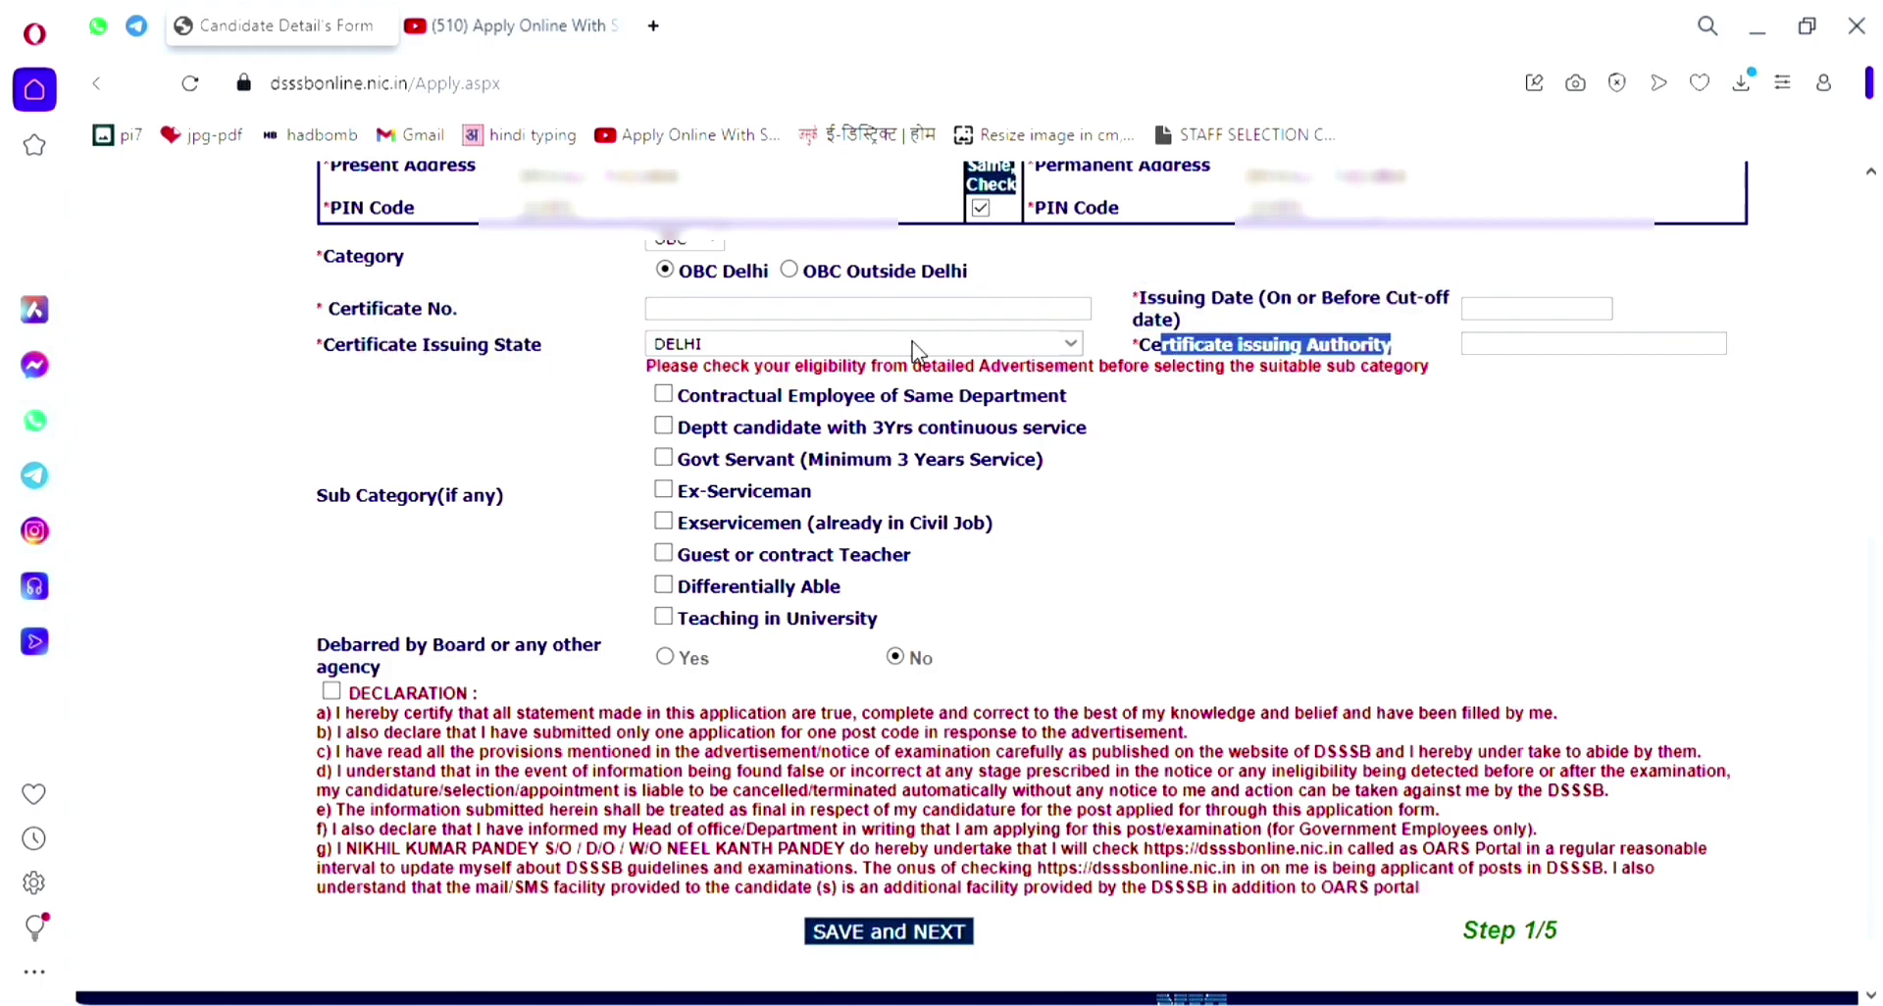
scroll(906, 338, "down", 1)
scroll(907, 337, "down", 1)
scroll(906, 337, "down", 4)
scroll(906, 338, "down", 7)
scroll(328, 474, "down", 1)
left_click_drag(320, 461, 510, 466)
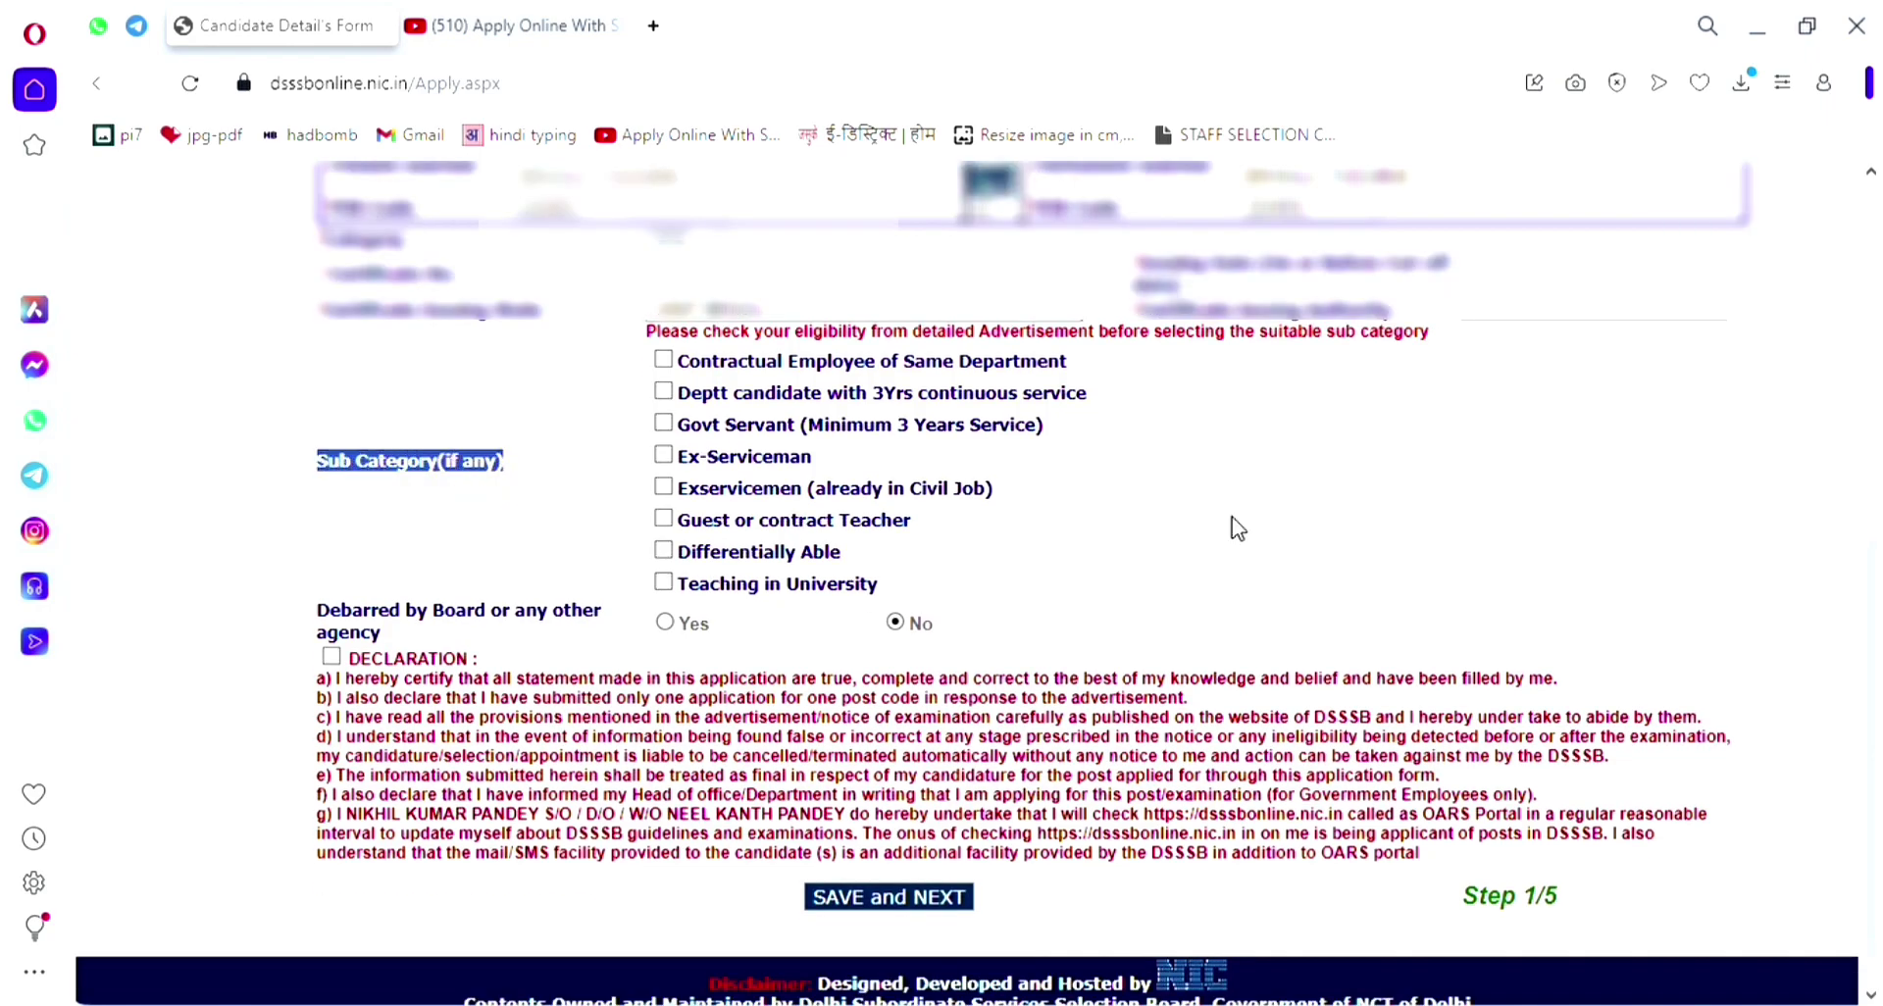
left_click(1283, 535)
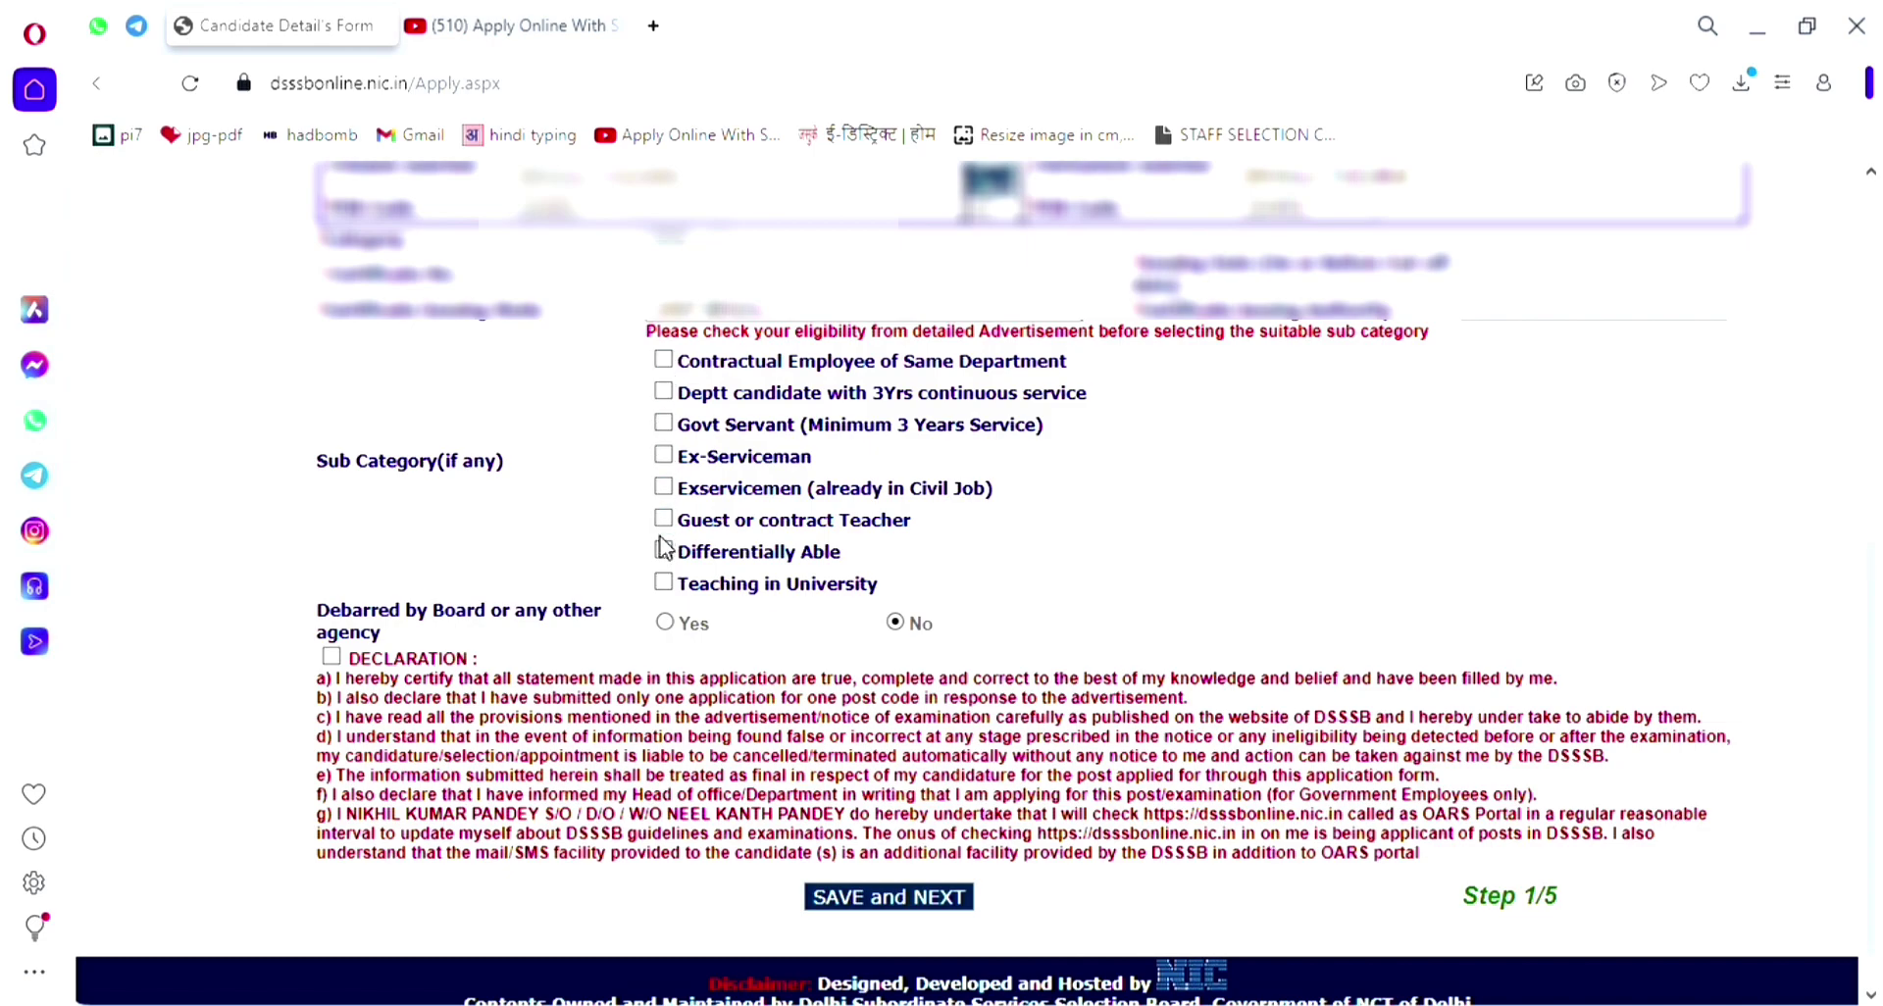
Accept the declaration below the debarment question and save the personal details to continue to the upload page
left_click_drag(318, 610, 499, 638)
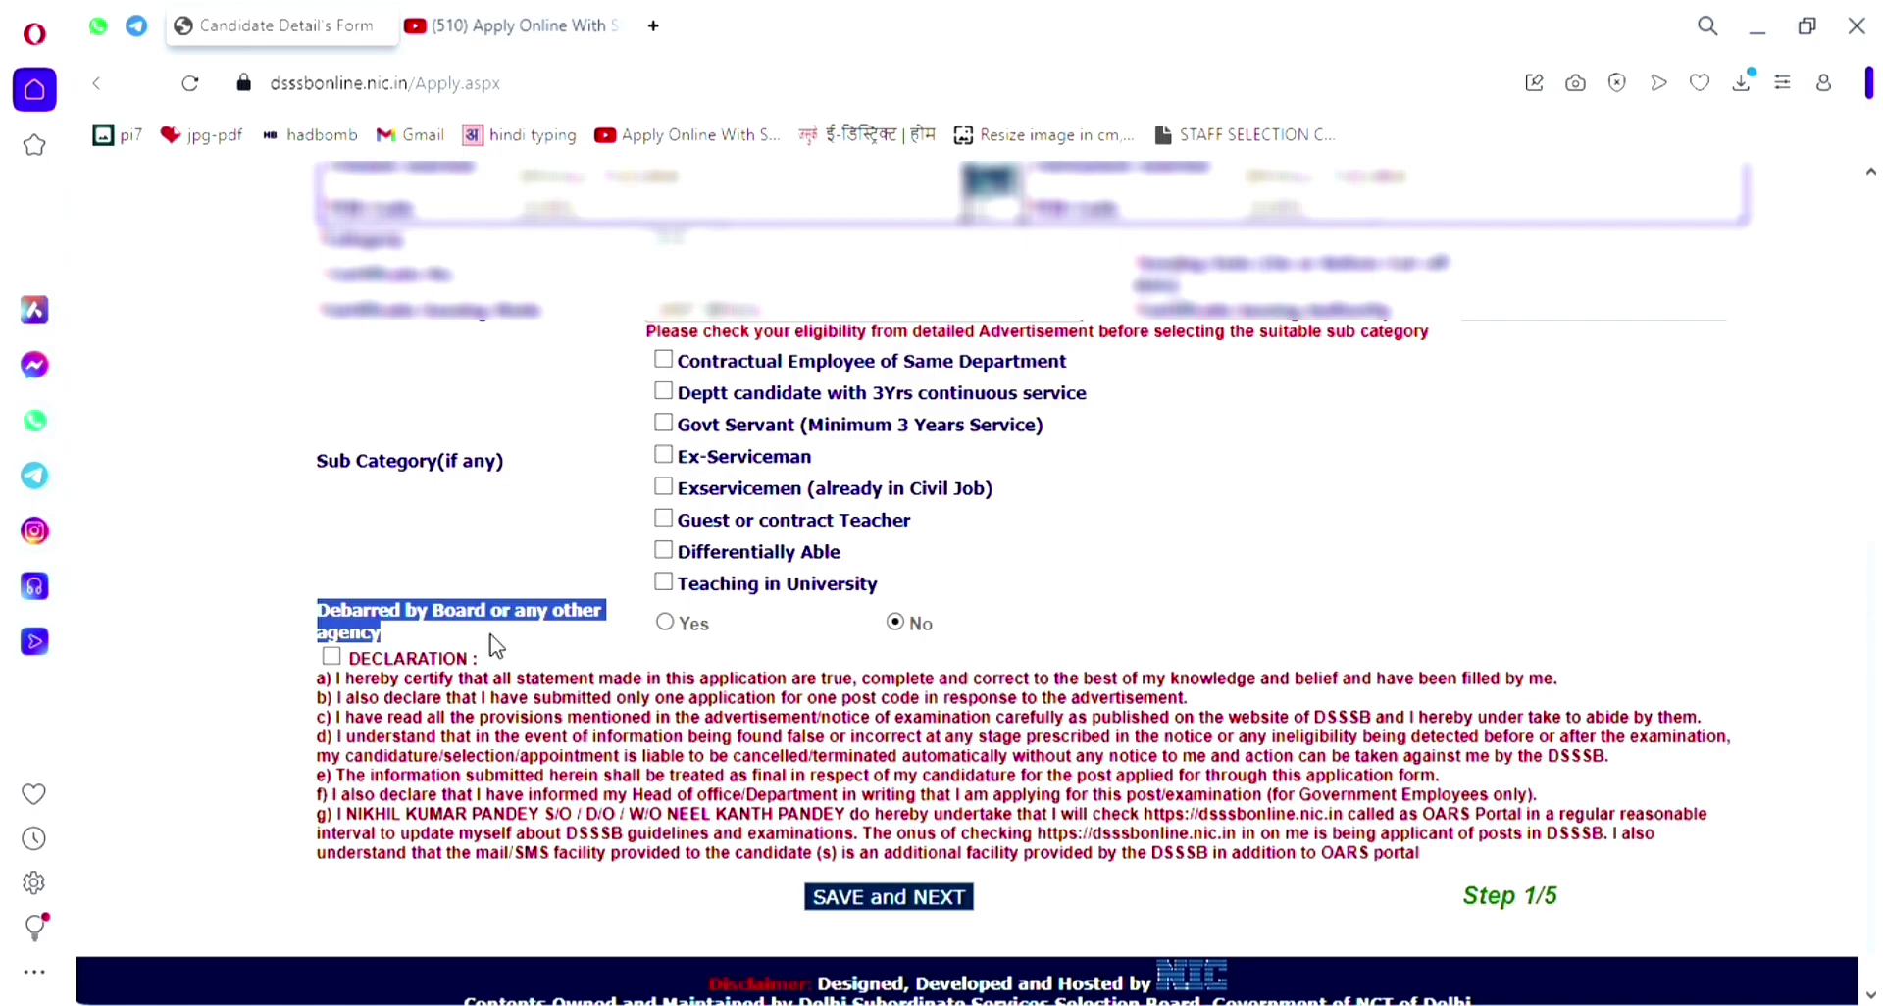
left_click(331, 656)
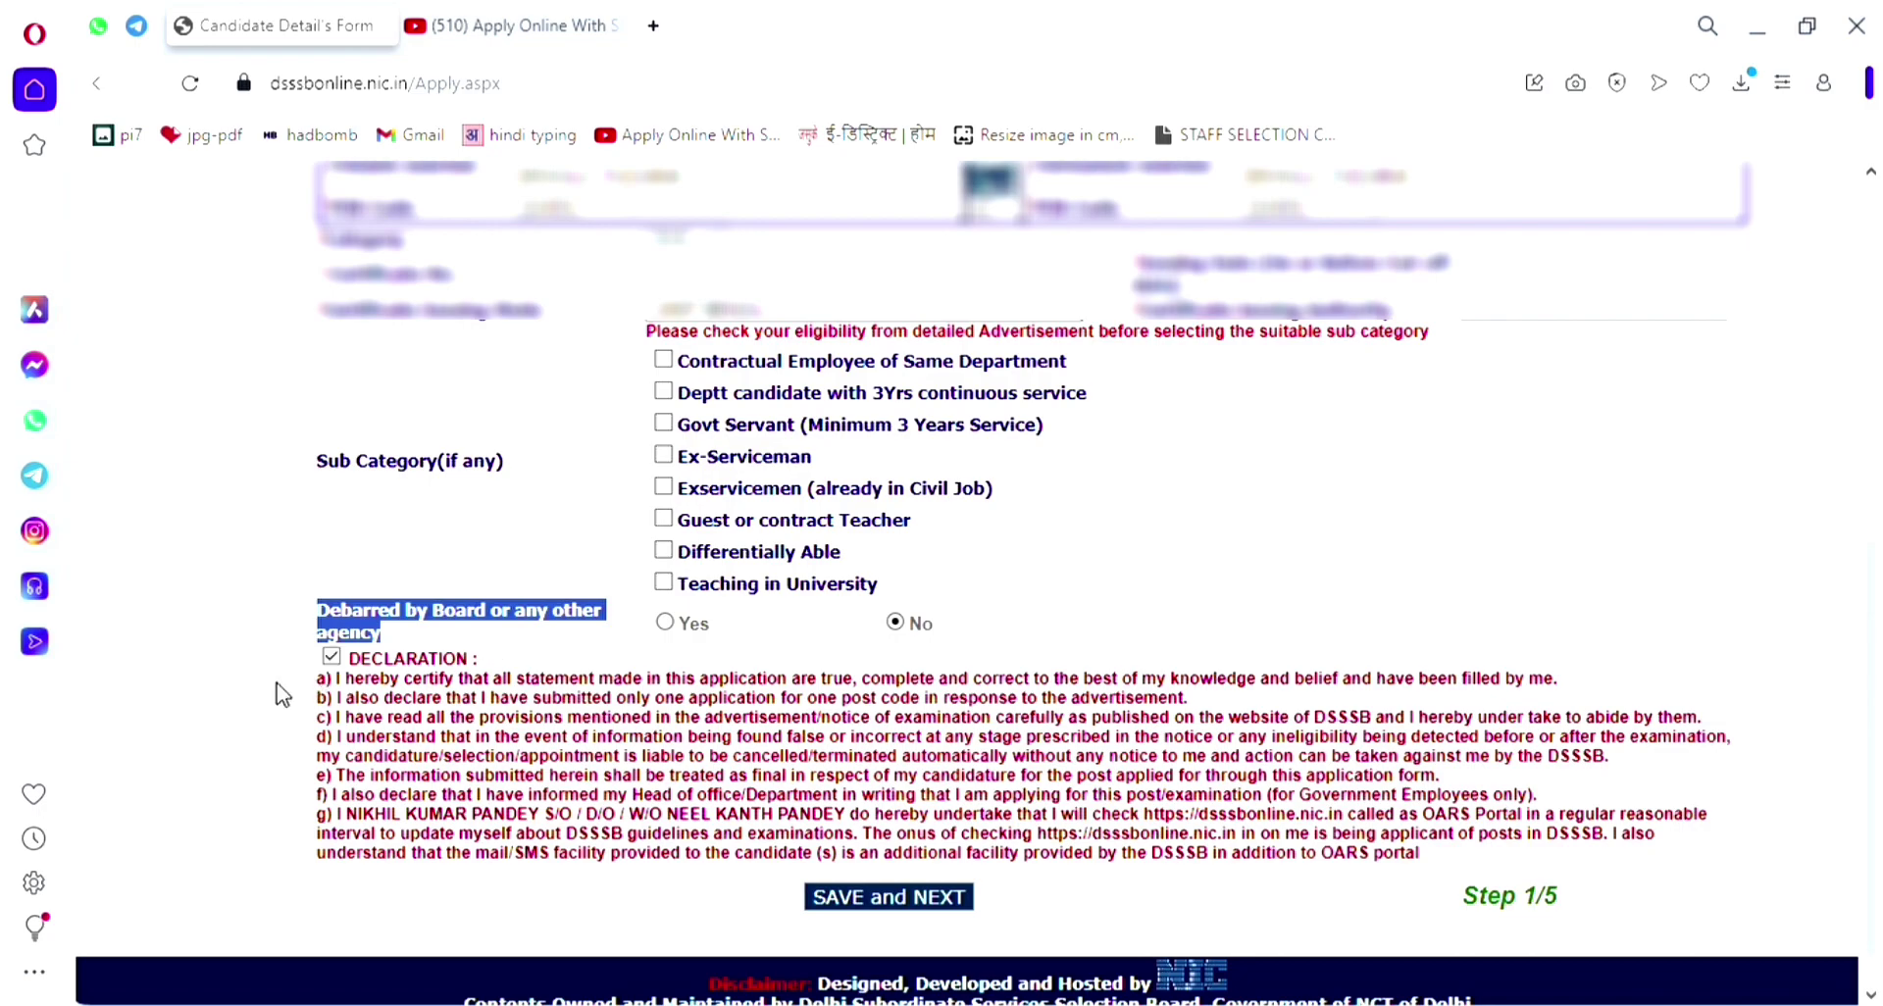
left_click(855, 899)
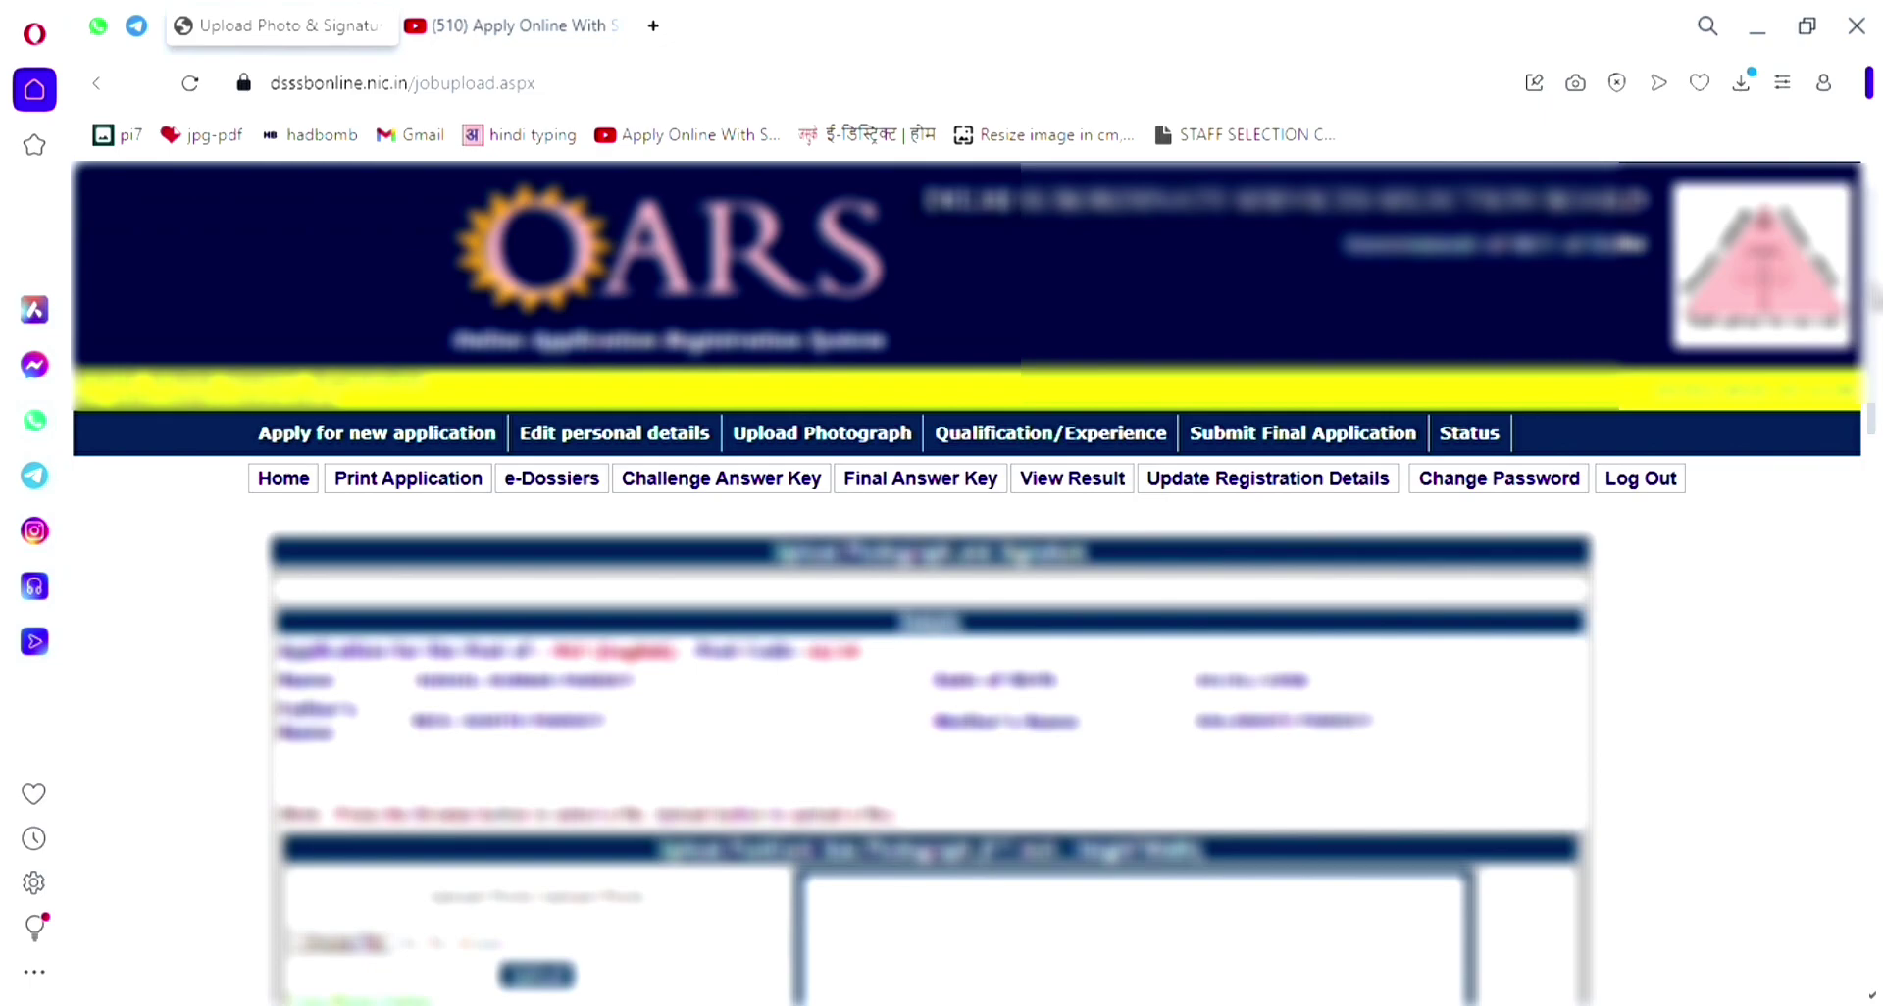
Read the postcard-size photograph requirements for width, height, format and maximum size, and check the online cropping option
scroll(941, 589, "down", 1)
scroll(1875, 332, "down", 5)
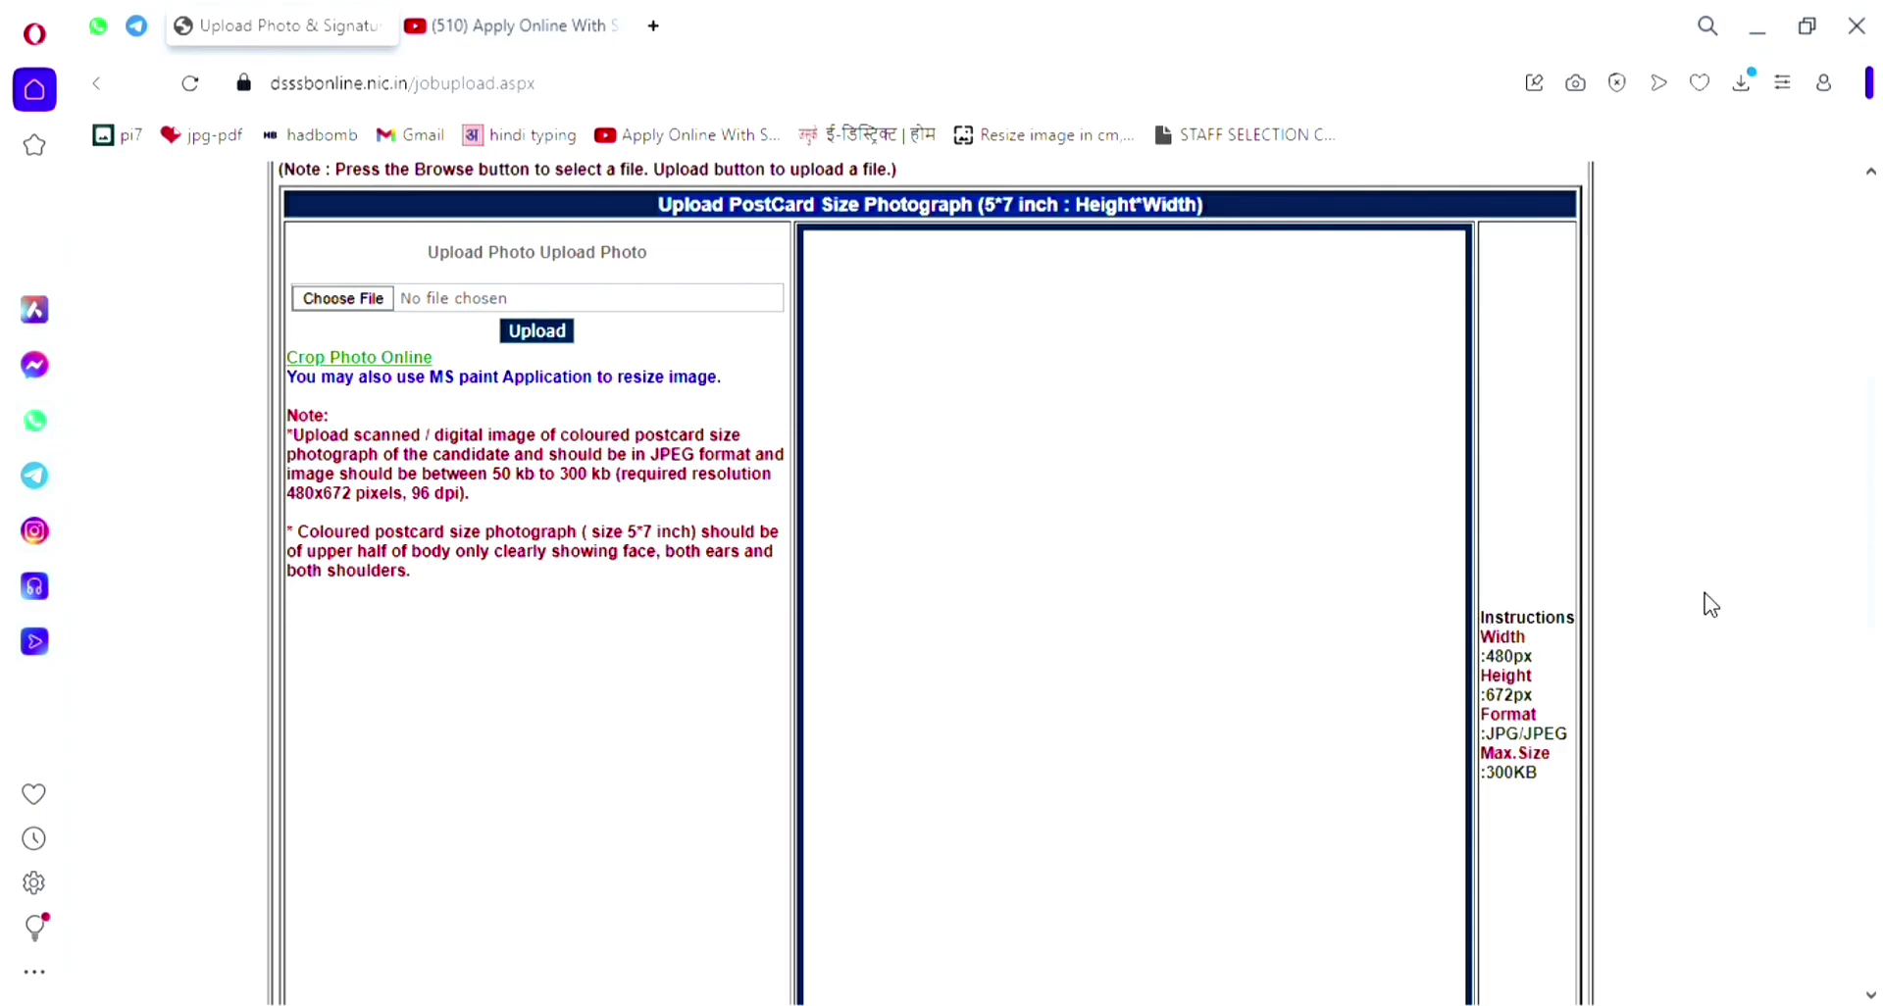
left_click_drag(1875, 526, 1879, 535)
left_click_drag(1481, 589, 1595, 601)
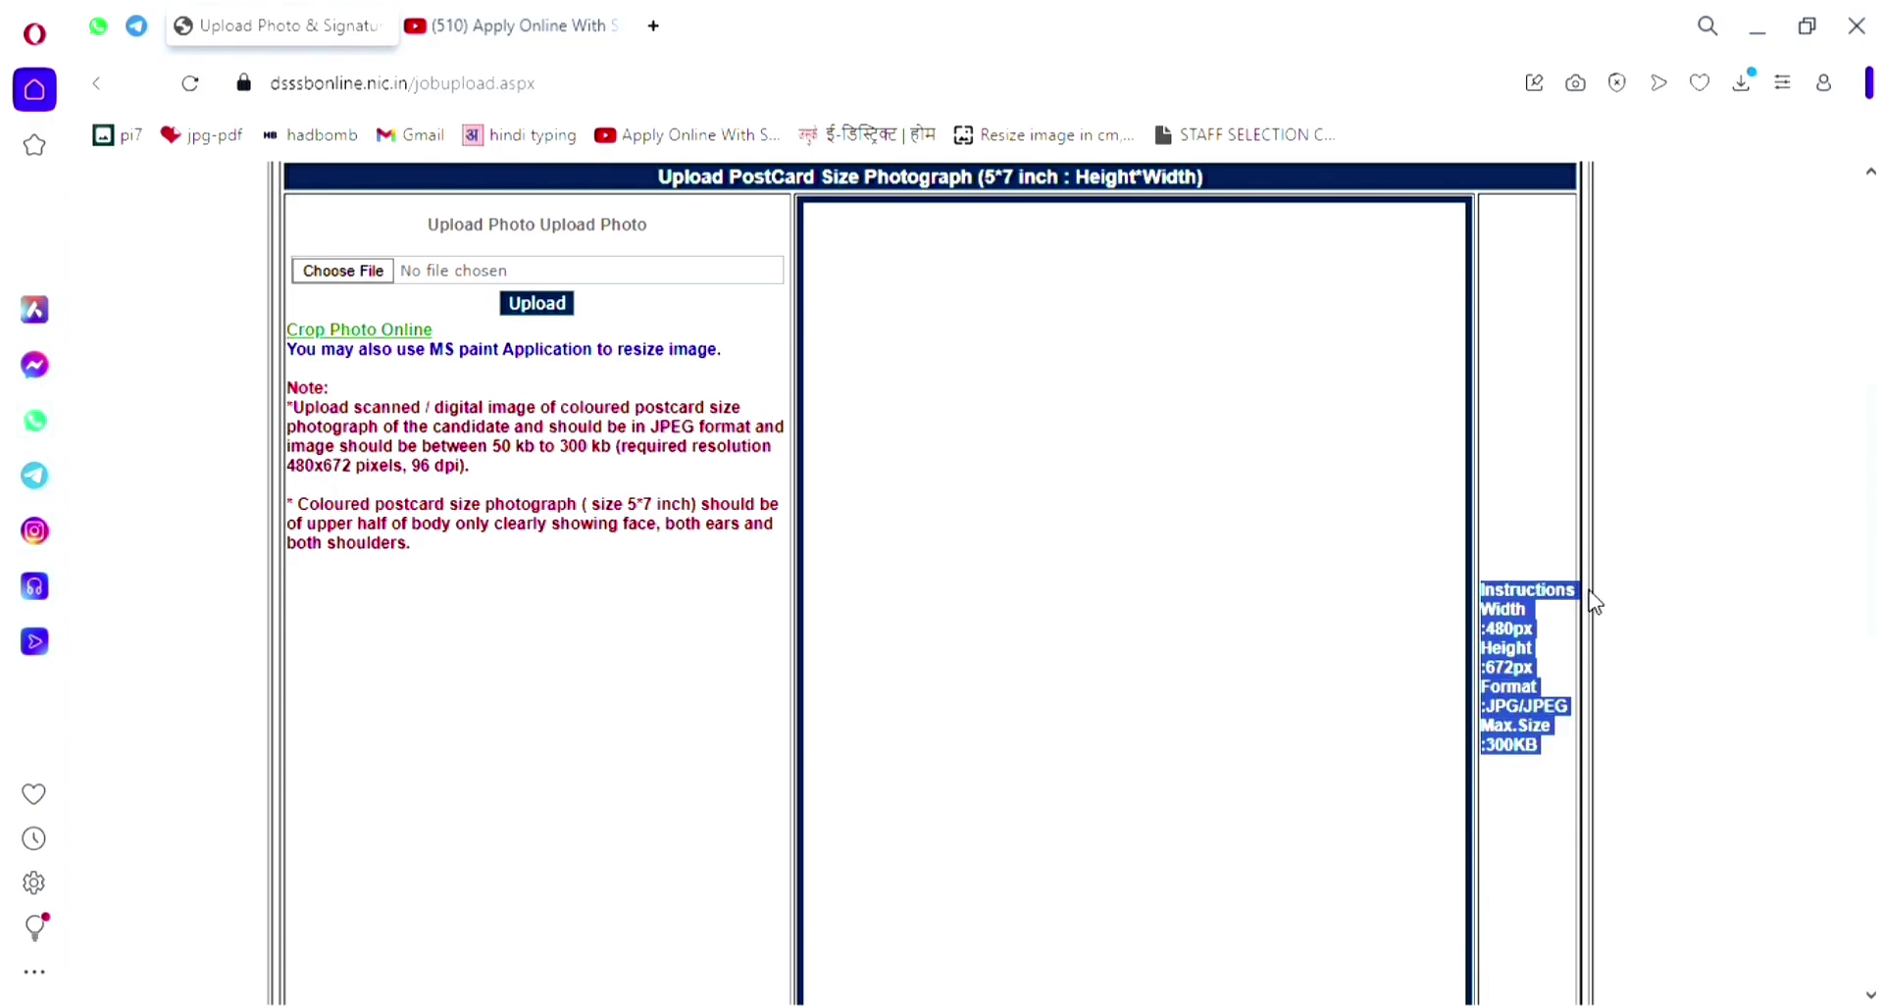
left_click(1571, 655)
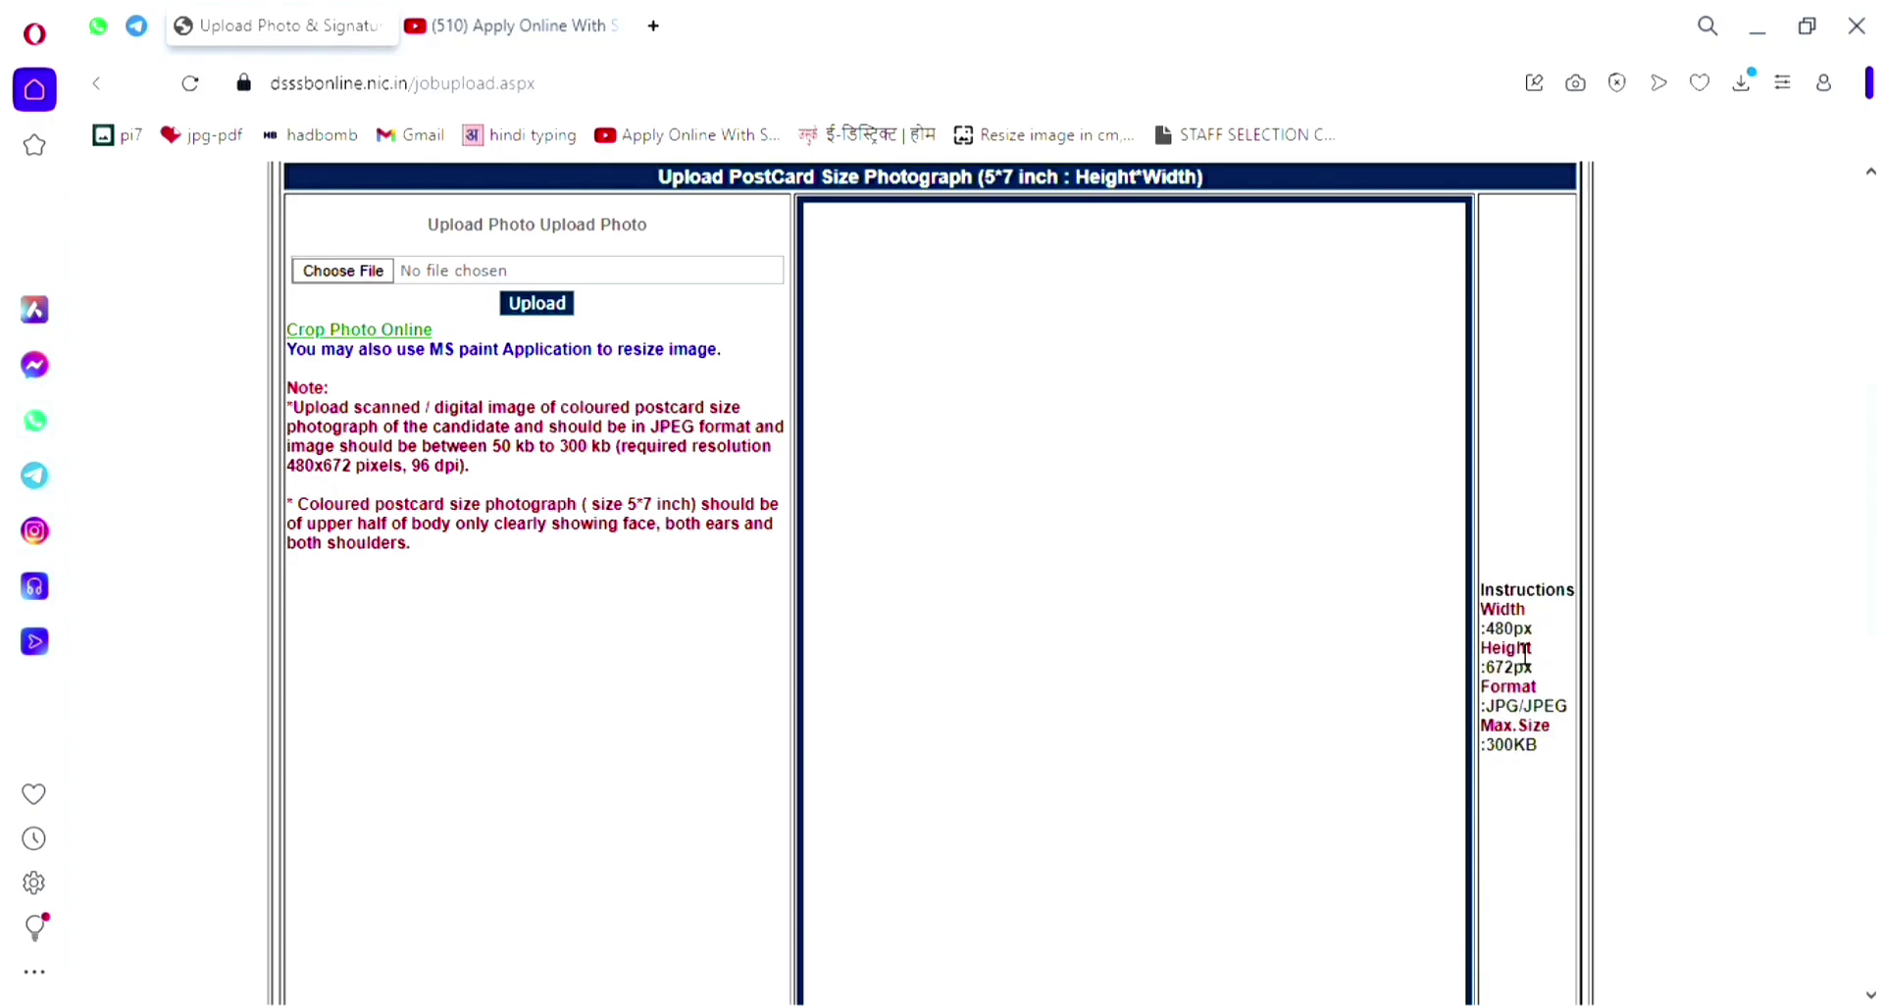
double_click(1508, 629)
left_click_drag(1495, 668, 1577, 723)
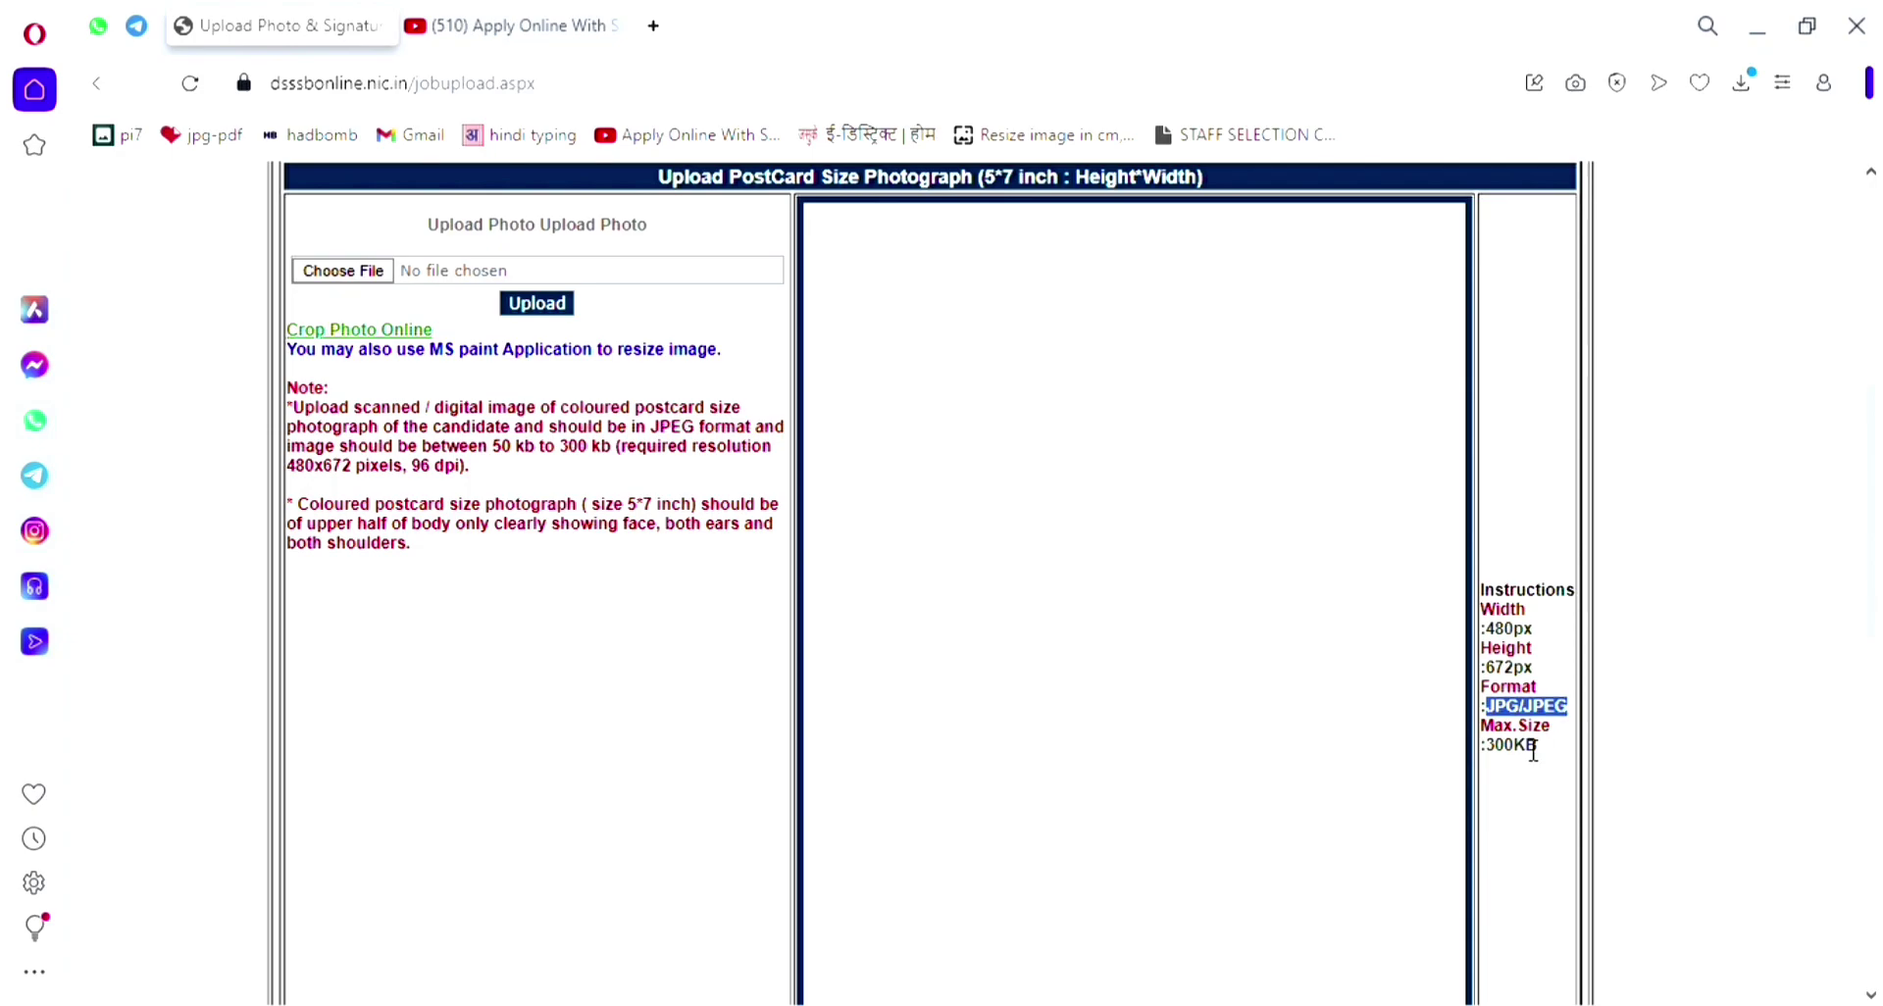
left_click_drag(1486, 748, 1571, 757)
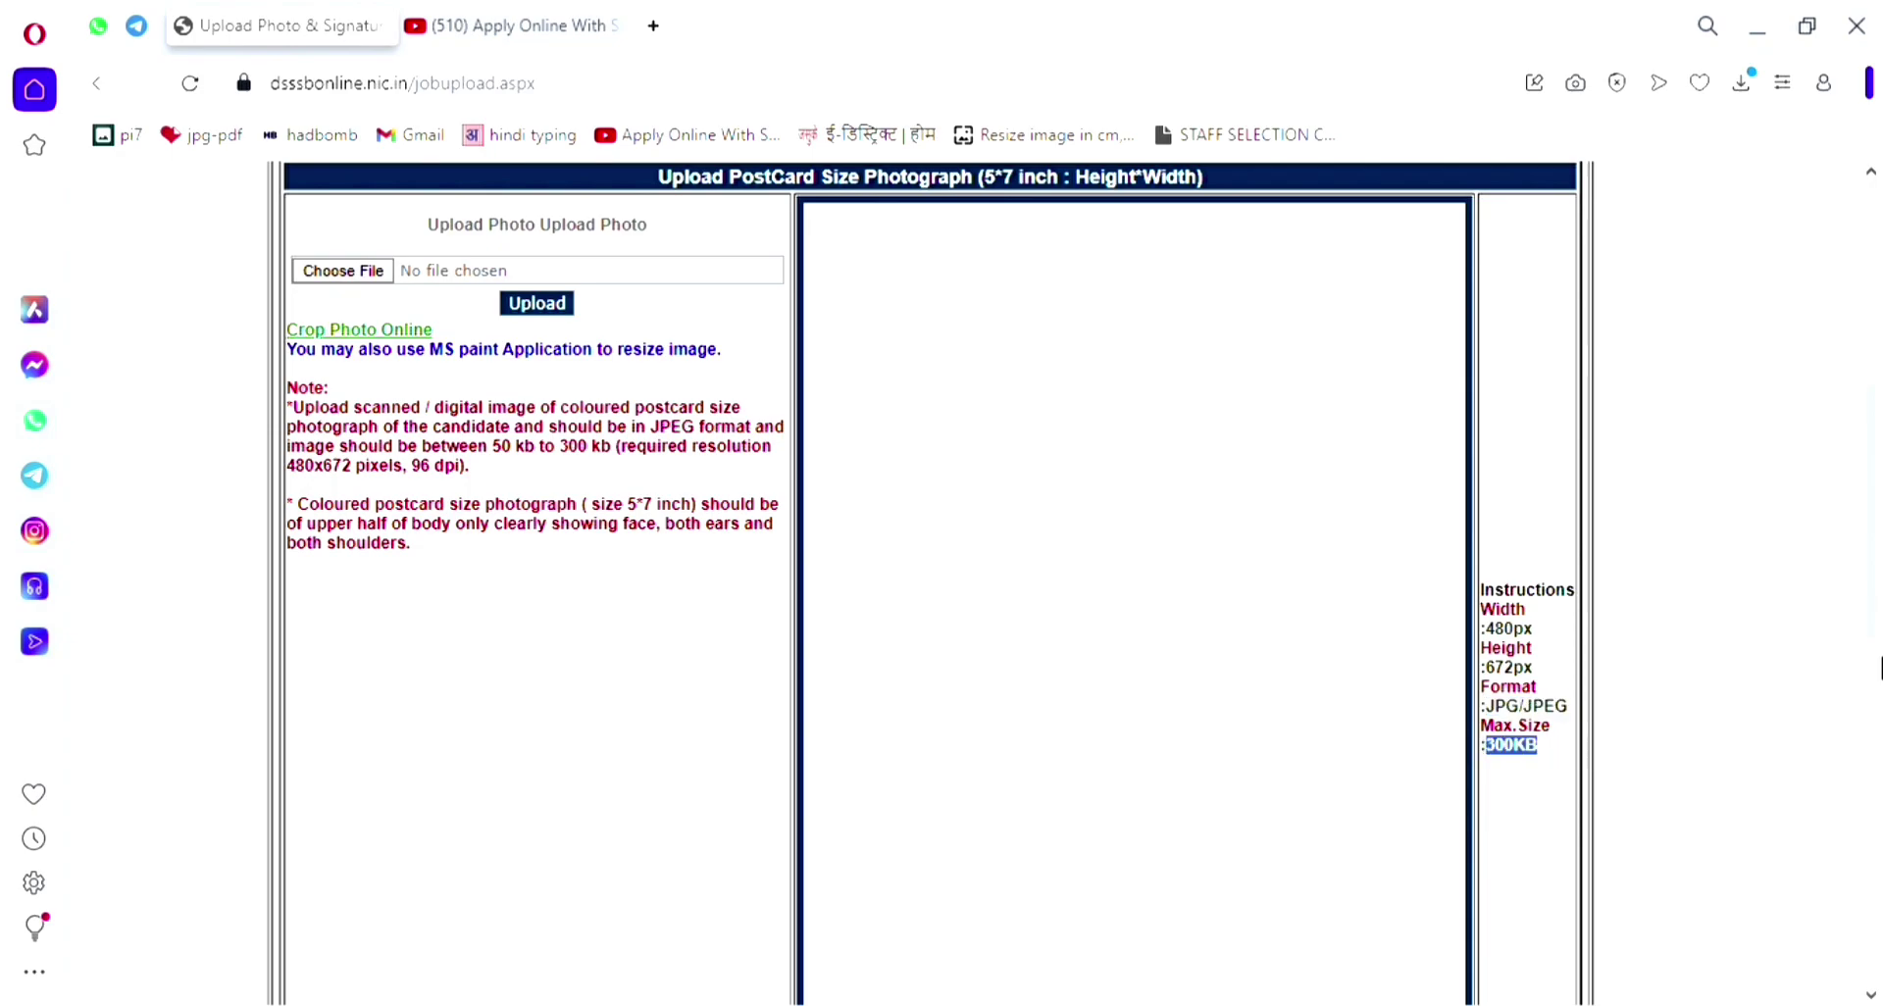
left_click(1844, 632)
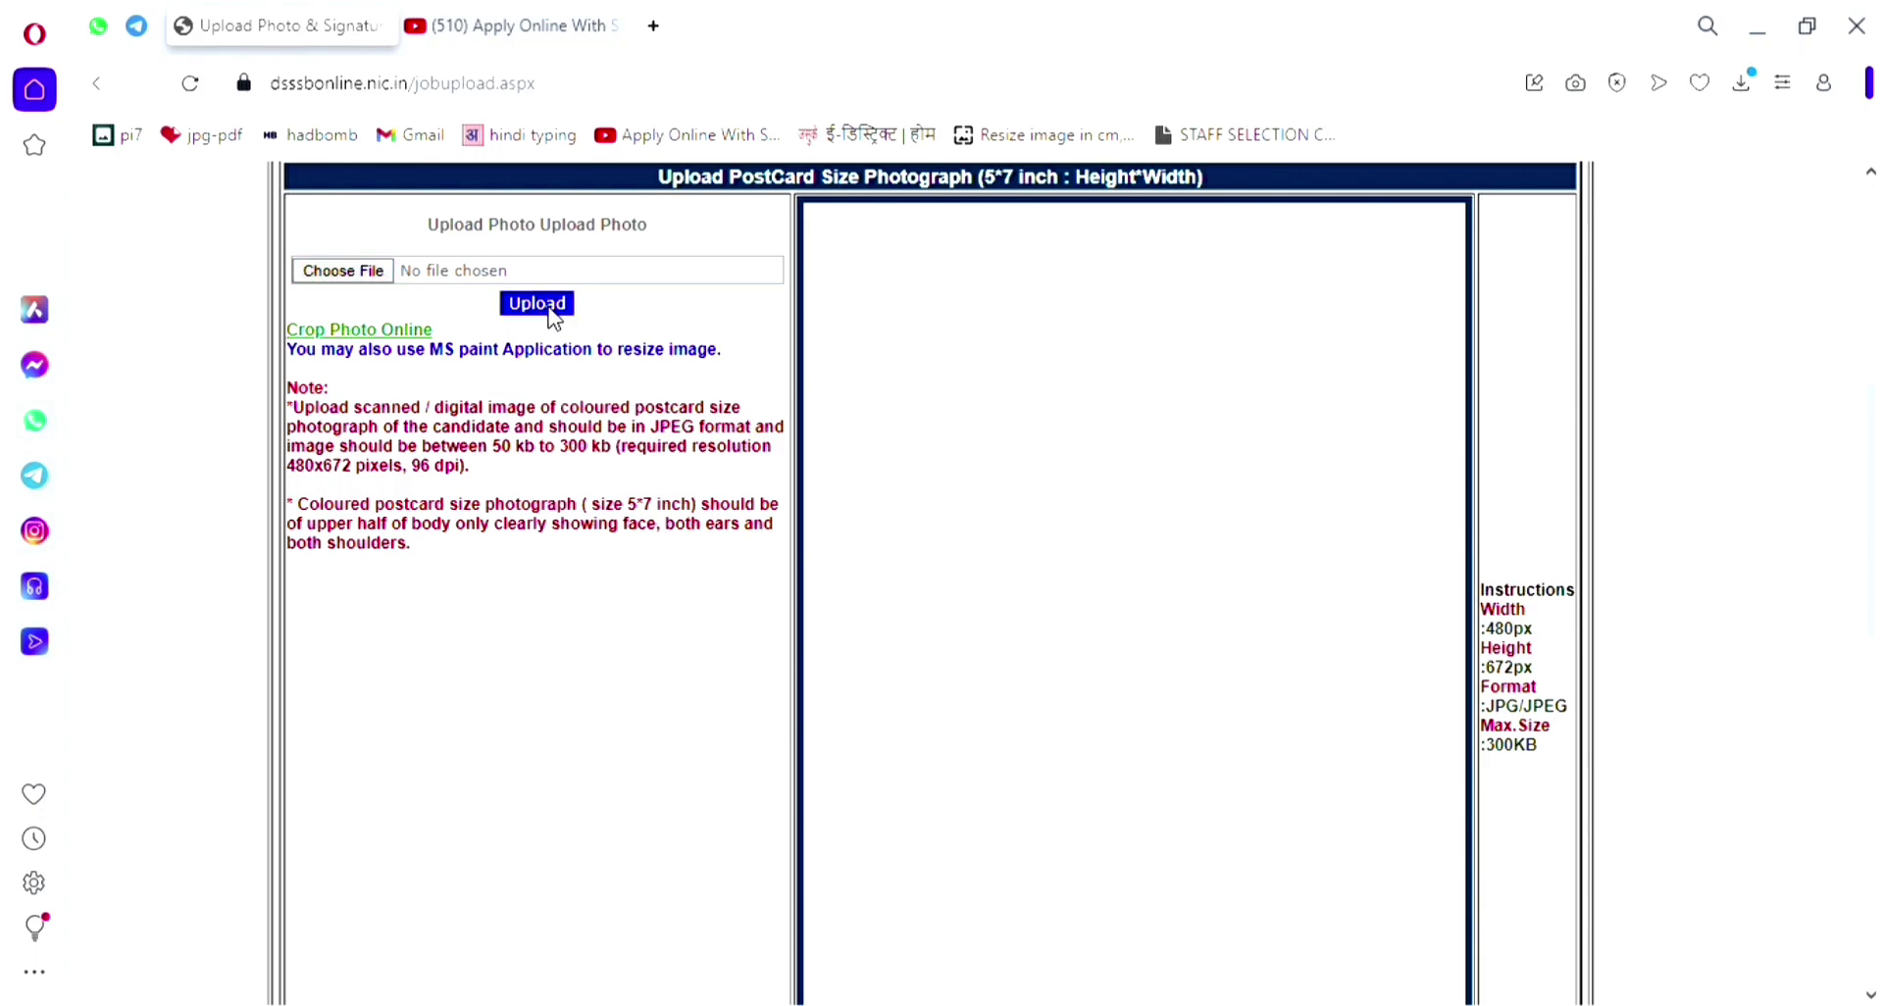
left_click_drag(287, 329, 446, 342)
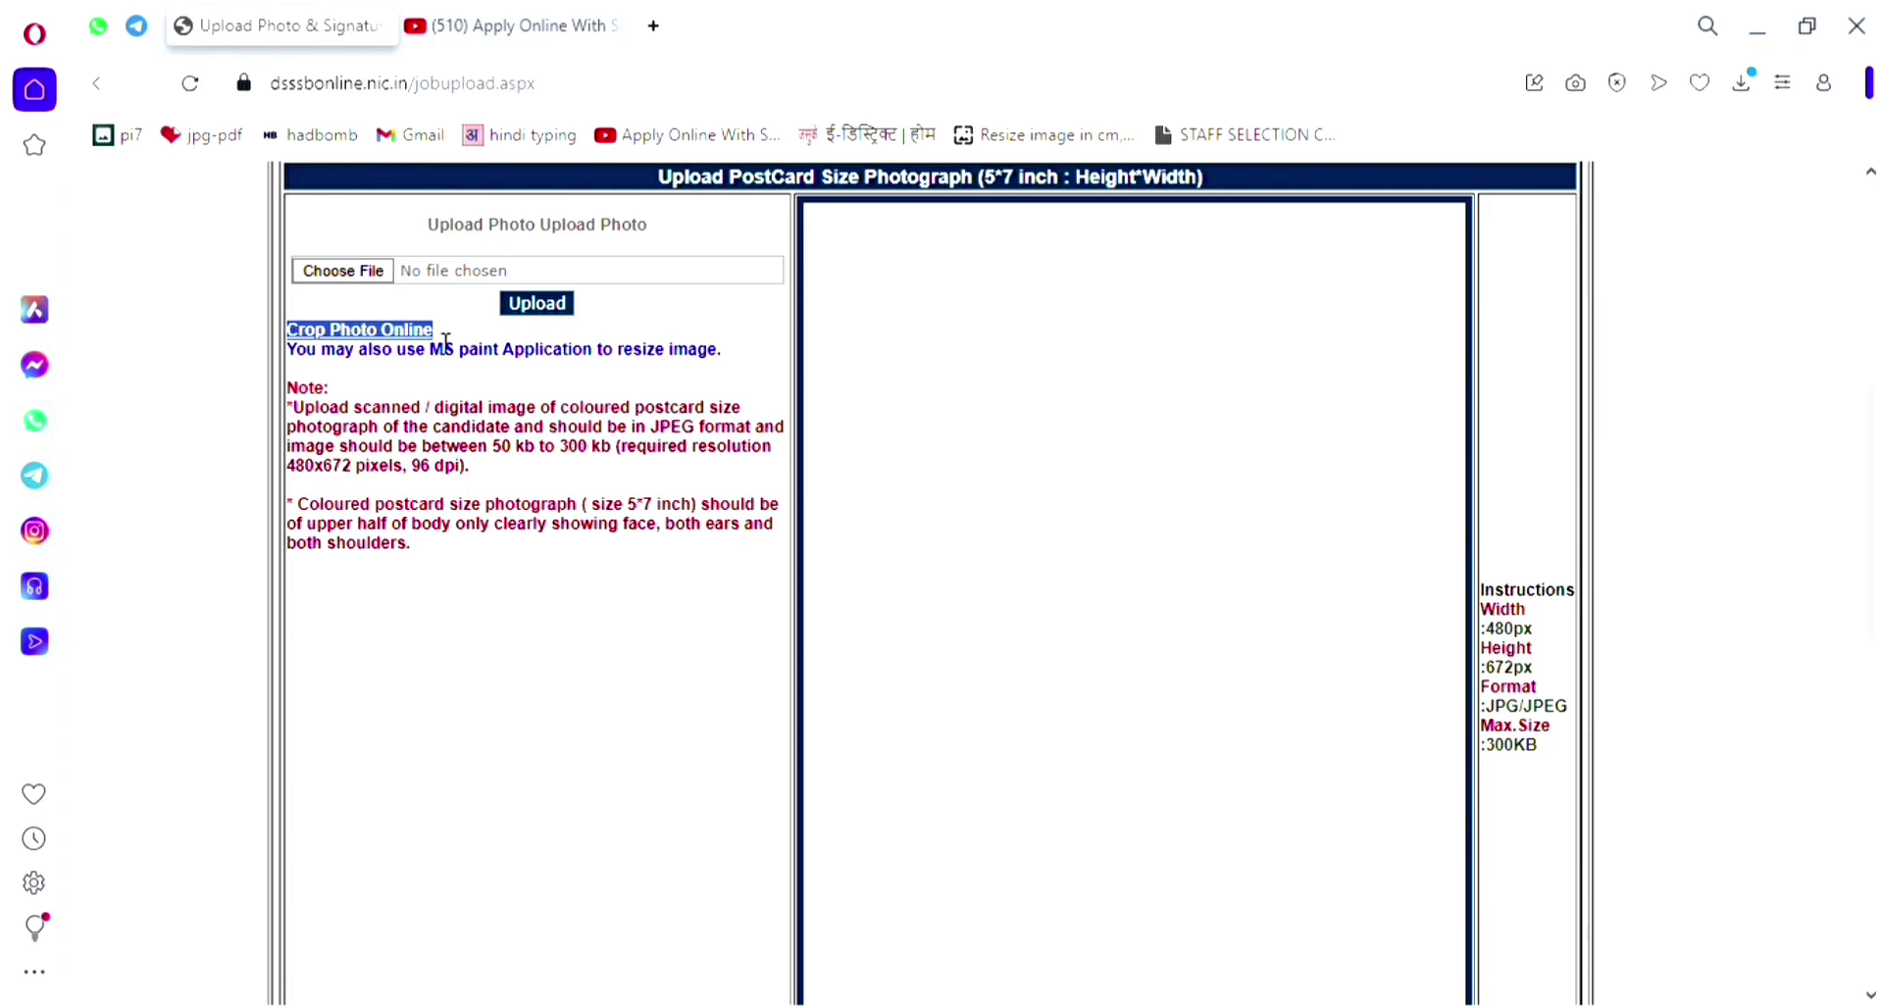
left_click(550, 644)
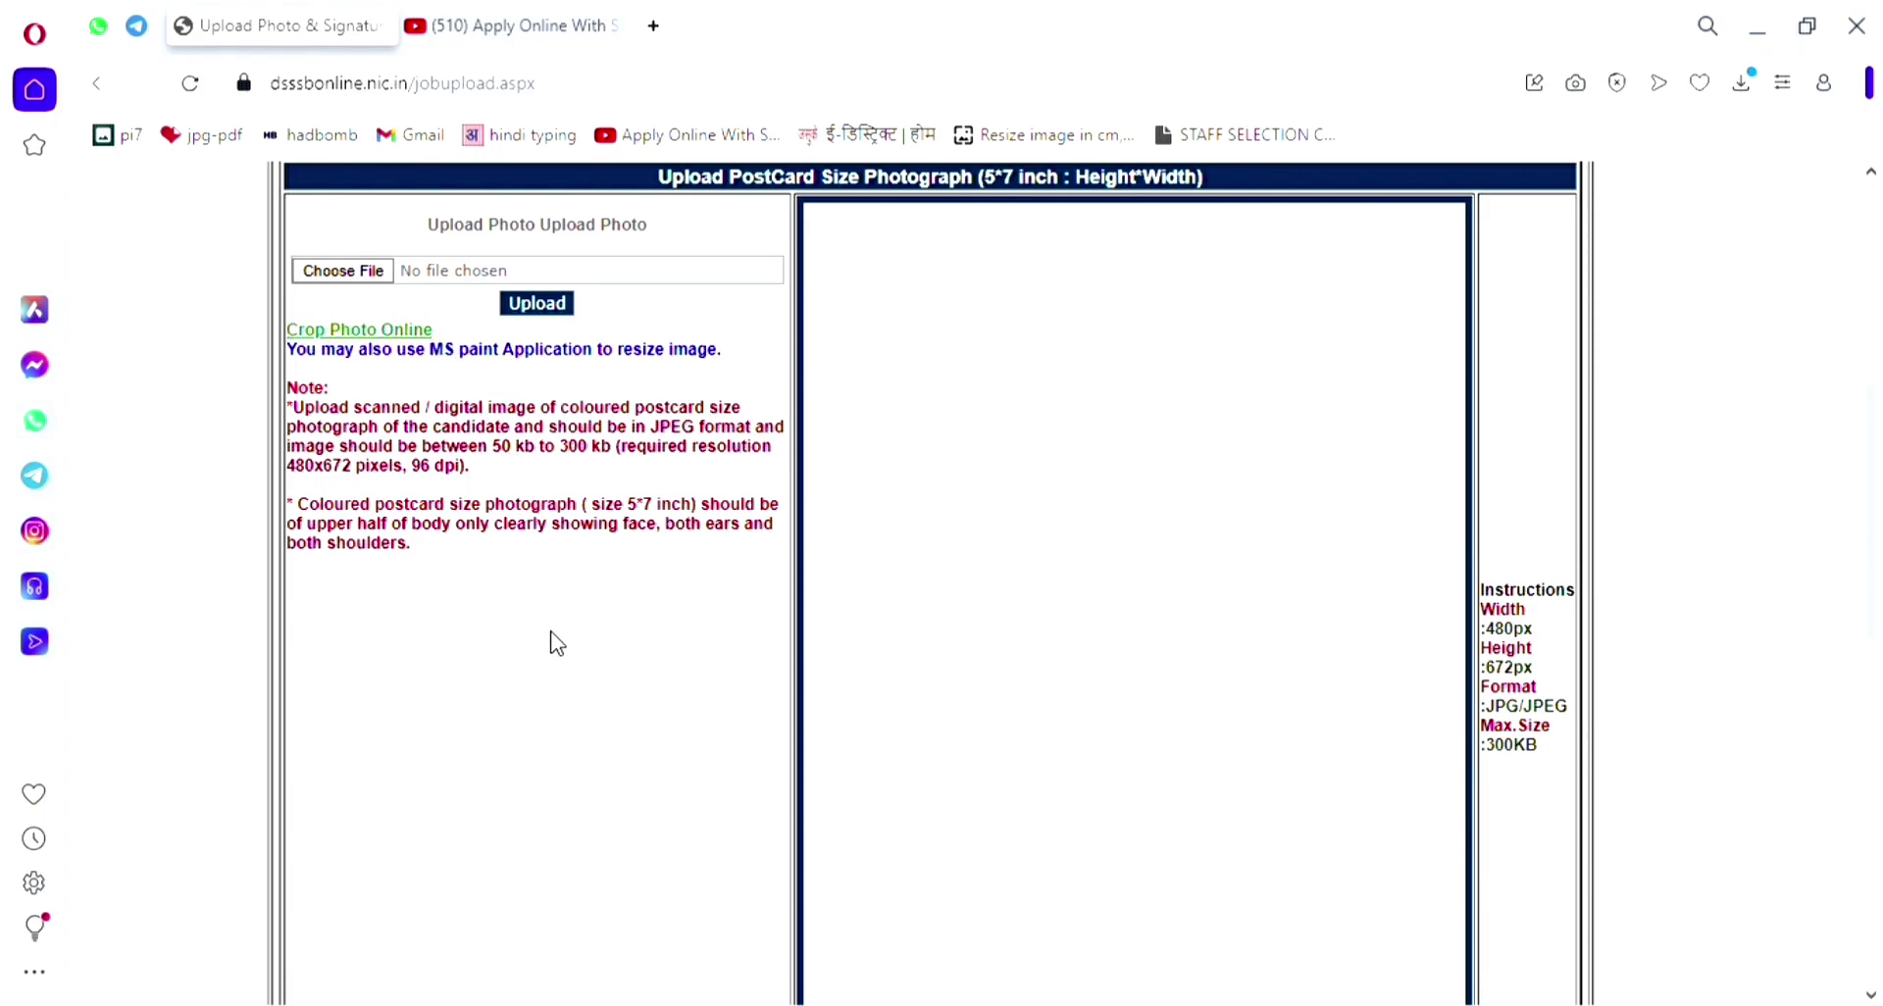
Read the signature upload requirements for dimensions and maximum size, and locate the left thumb impression upload section
scroll(1673, 505, "down", 9)
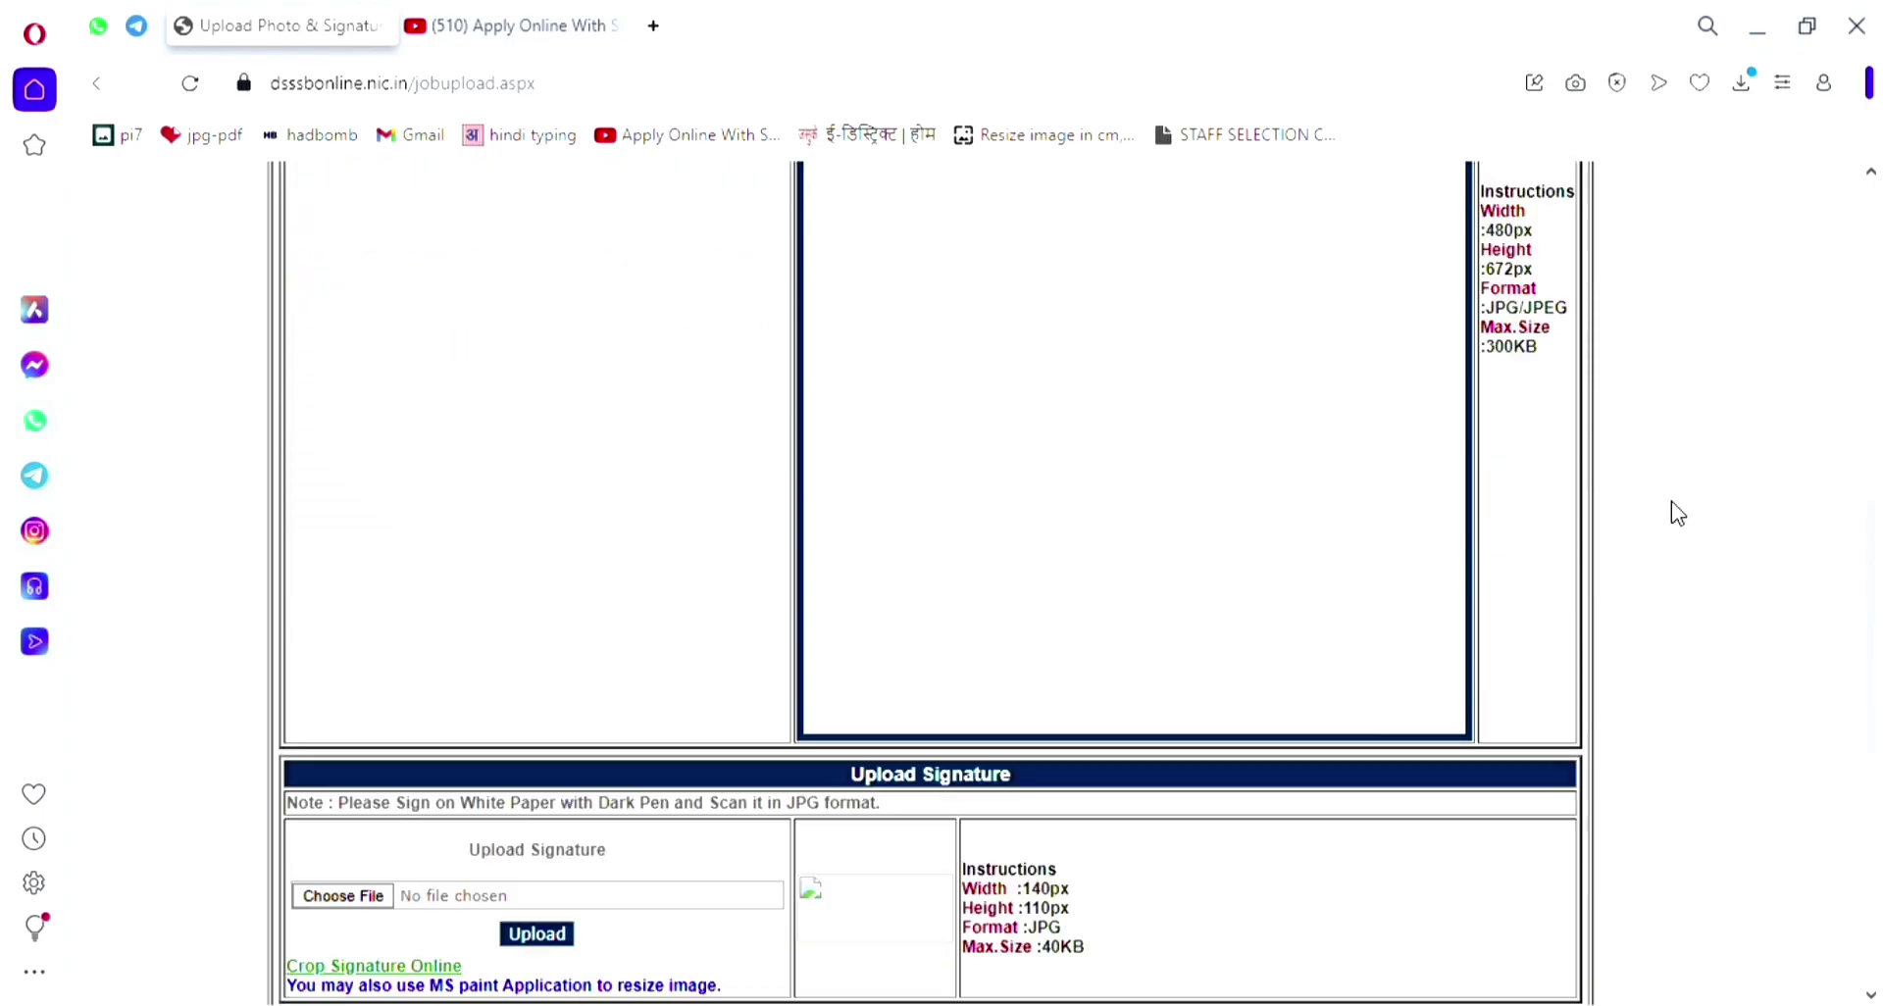
left_click_drag(471, 282, 618, 288)
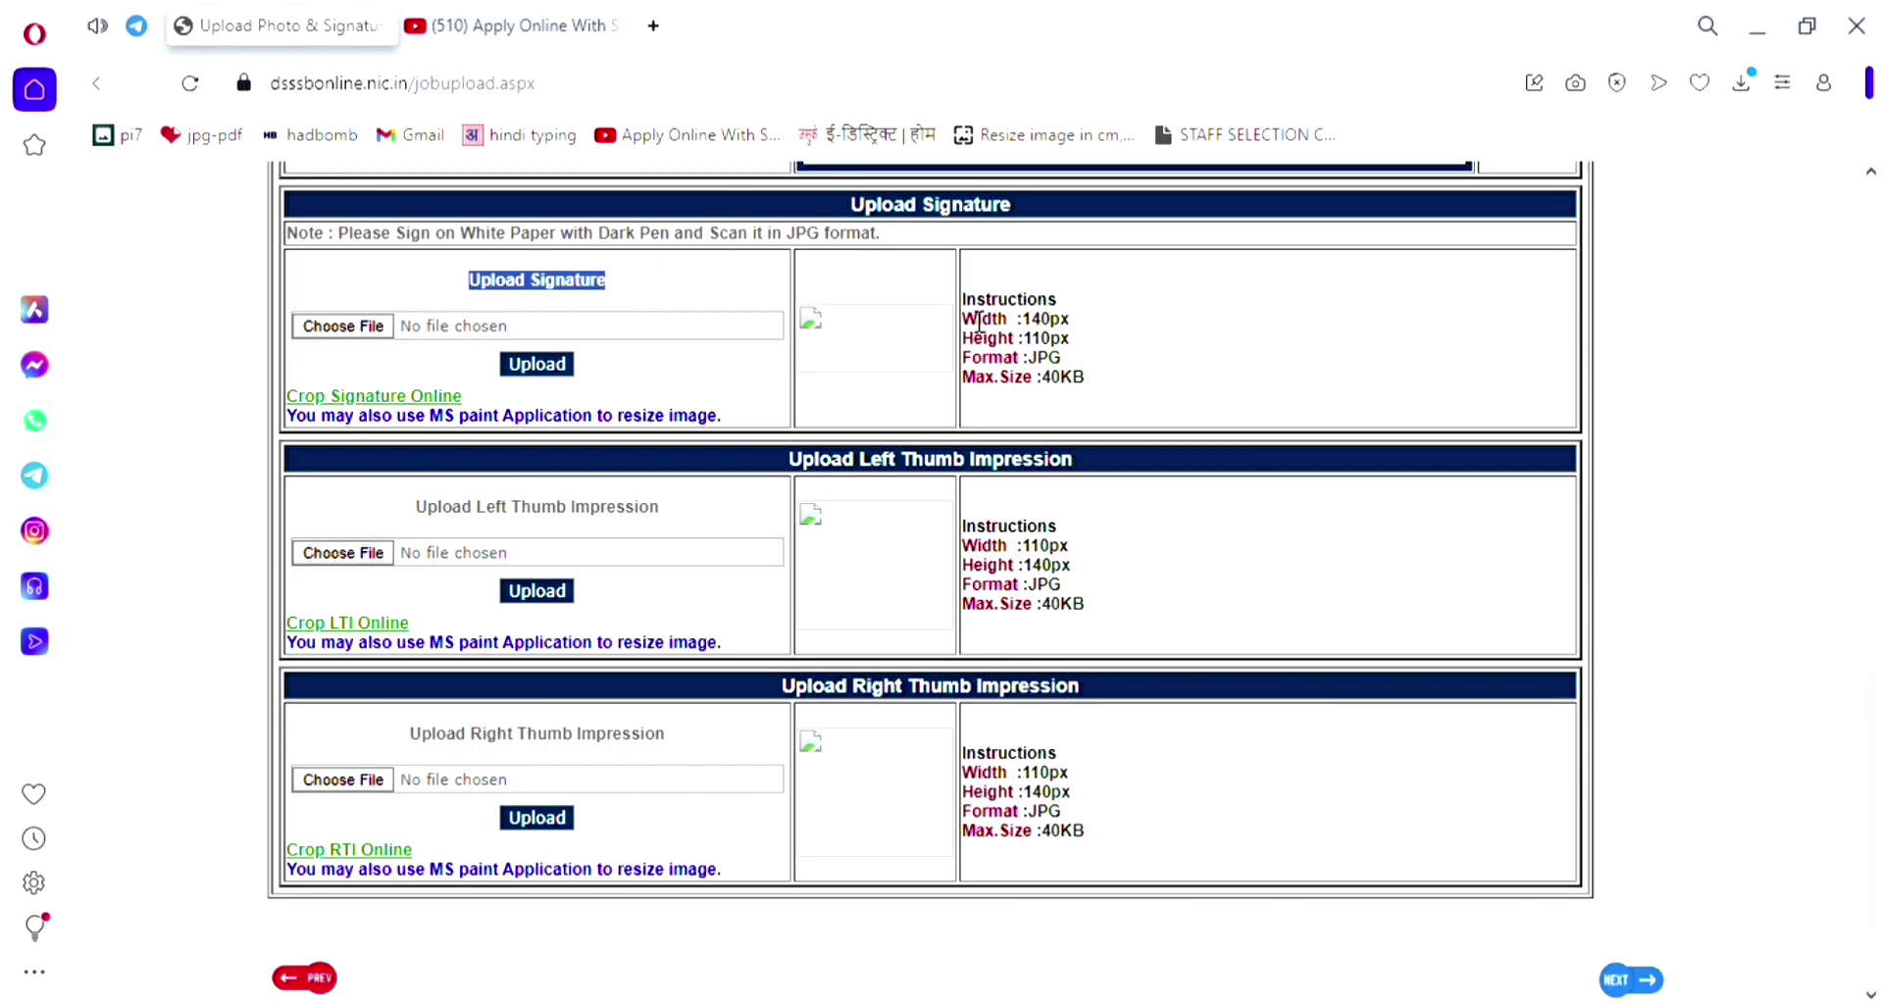
double_click(1042, 321)
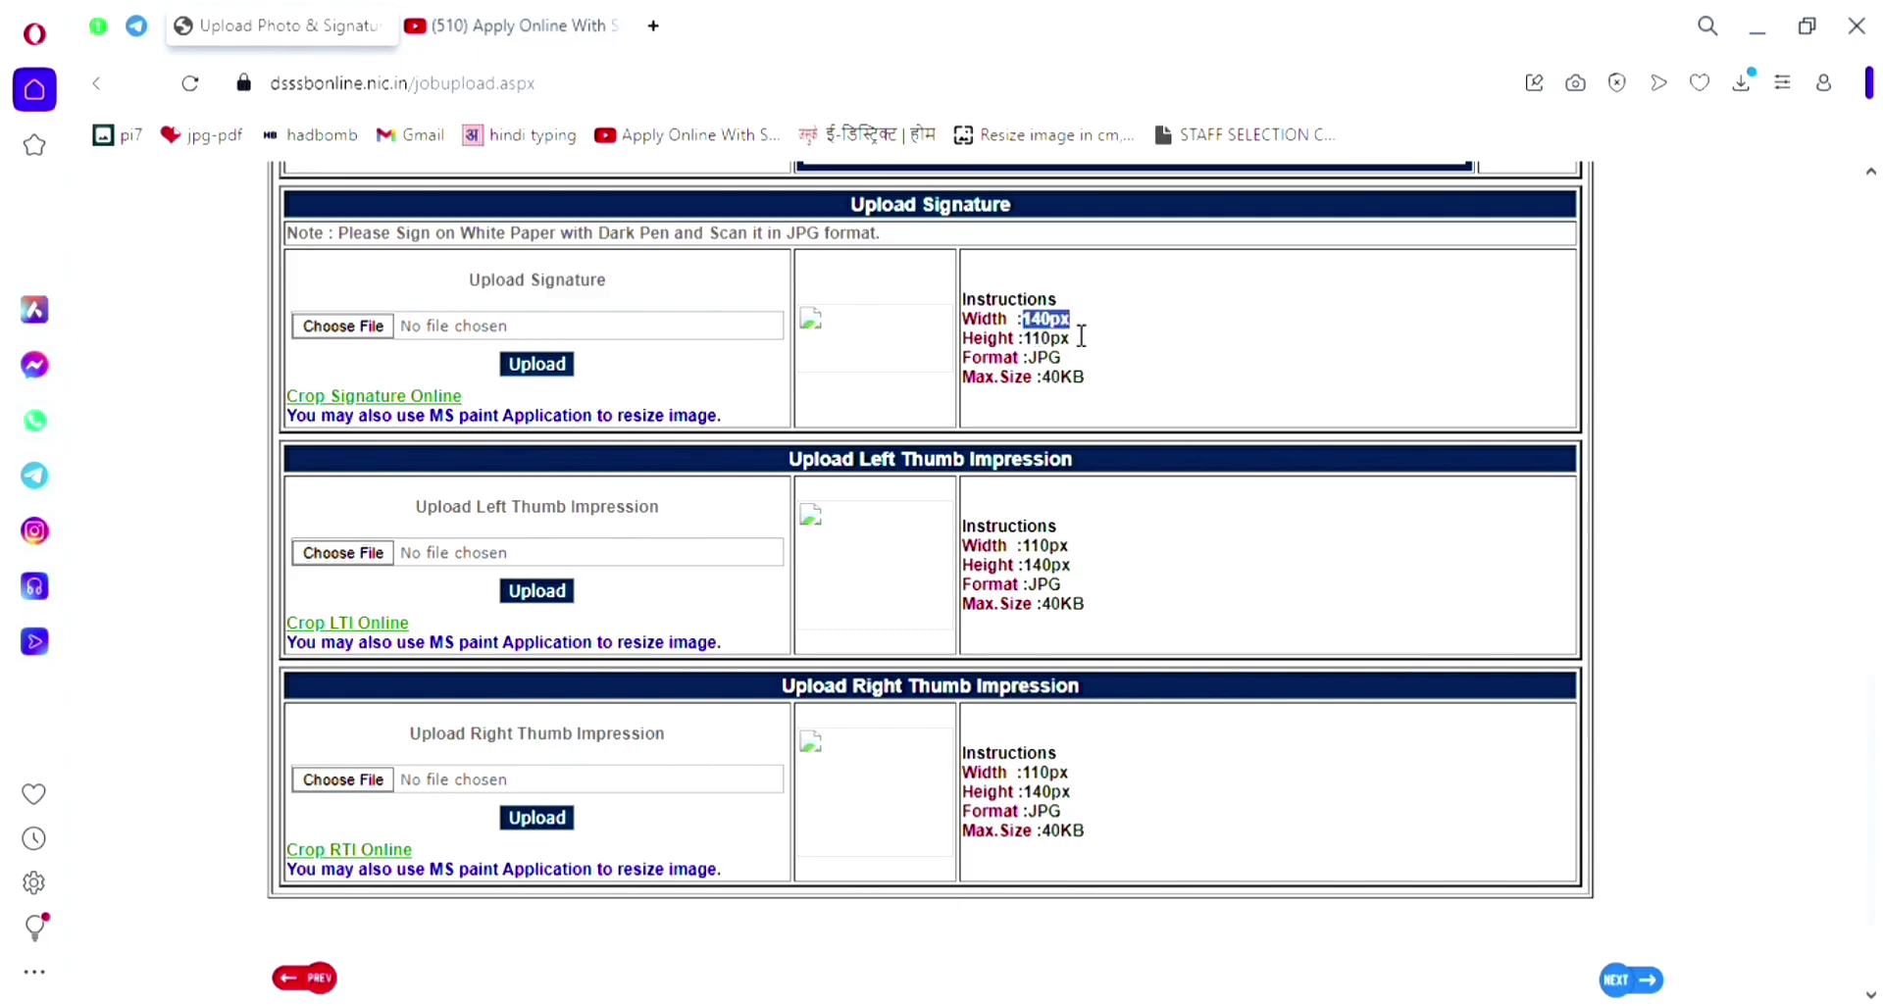
double_click(1046, 338)
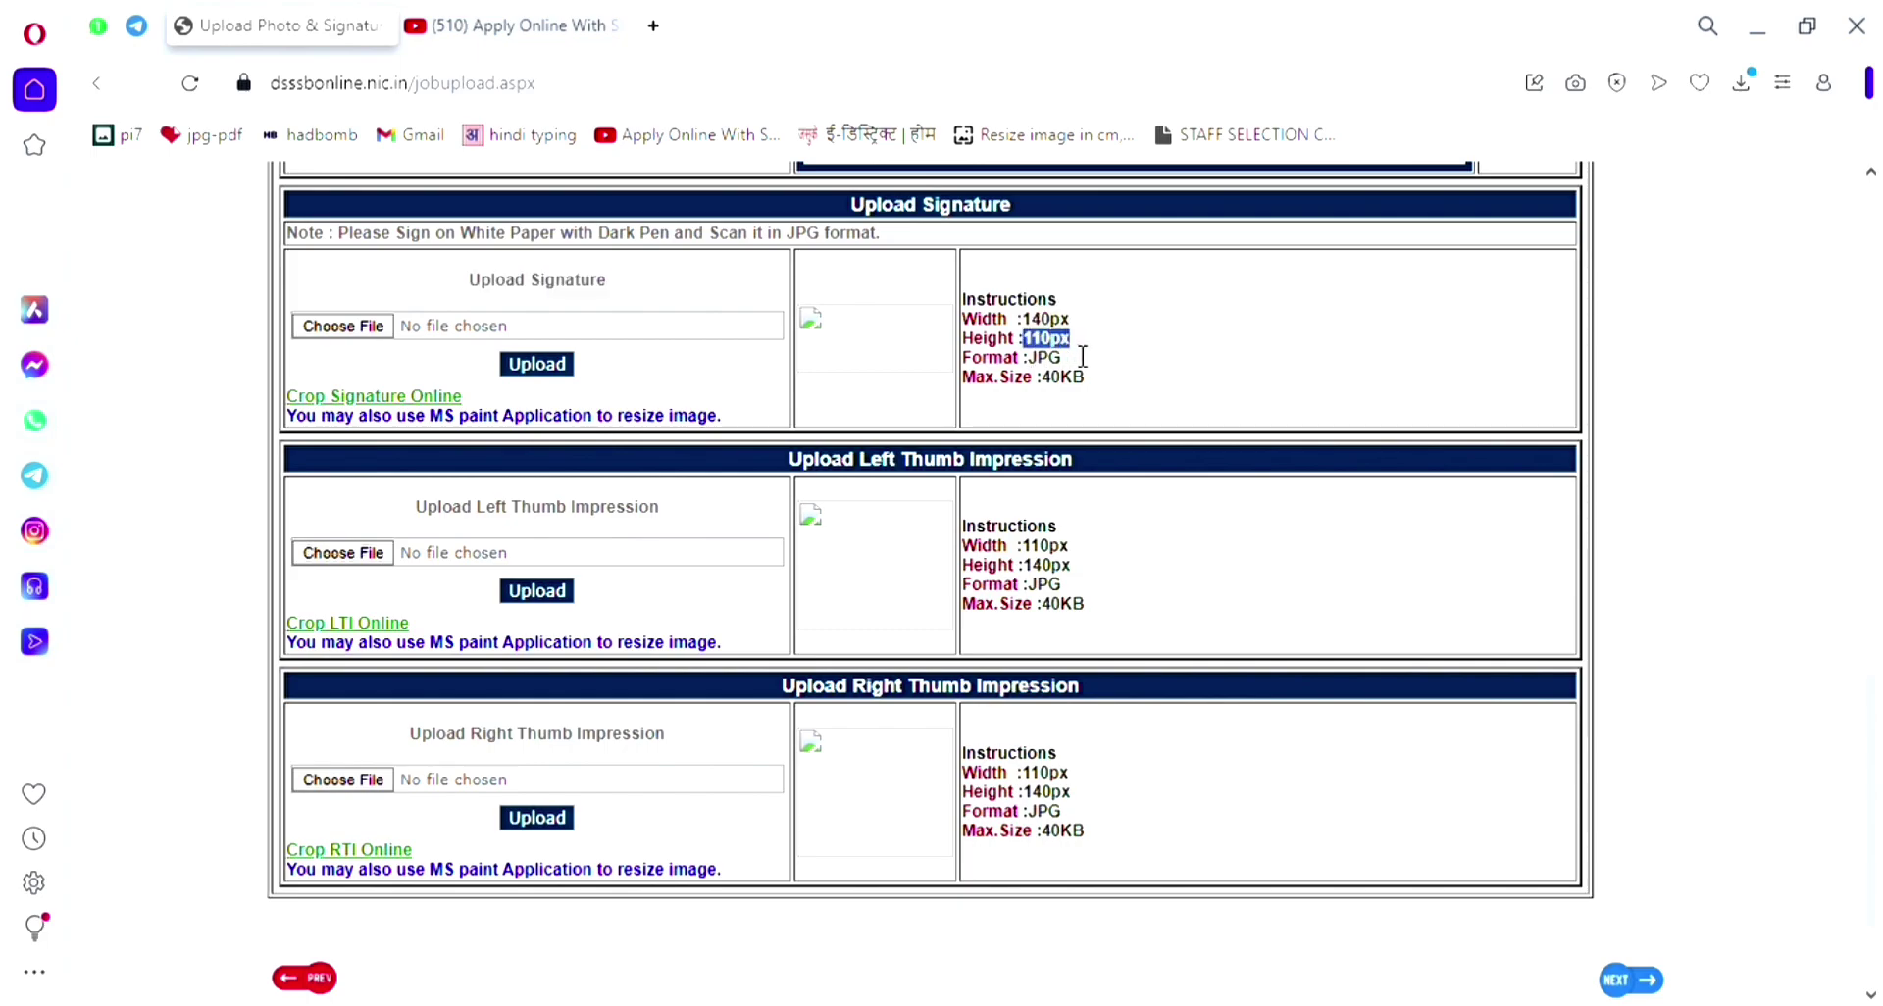
left_click_drag(1043, 376, 1105, 388)
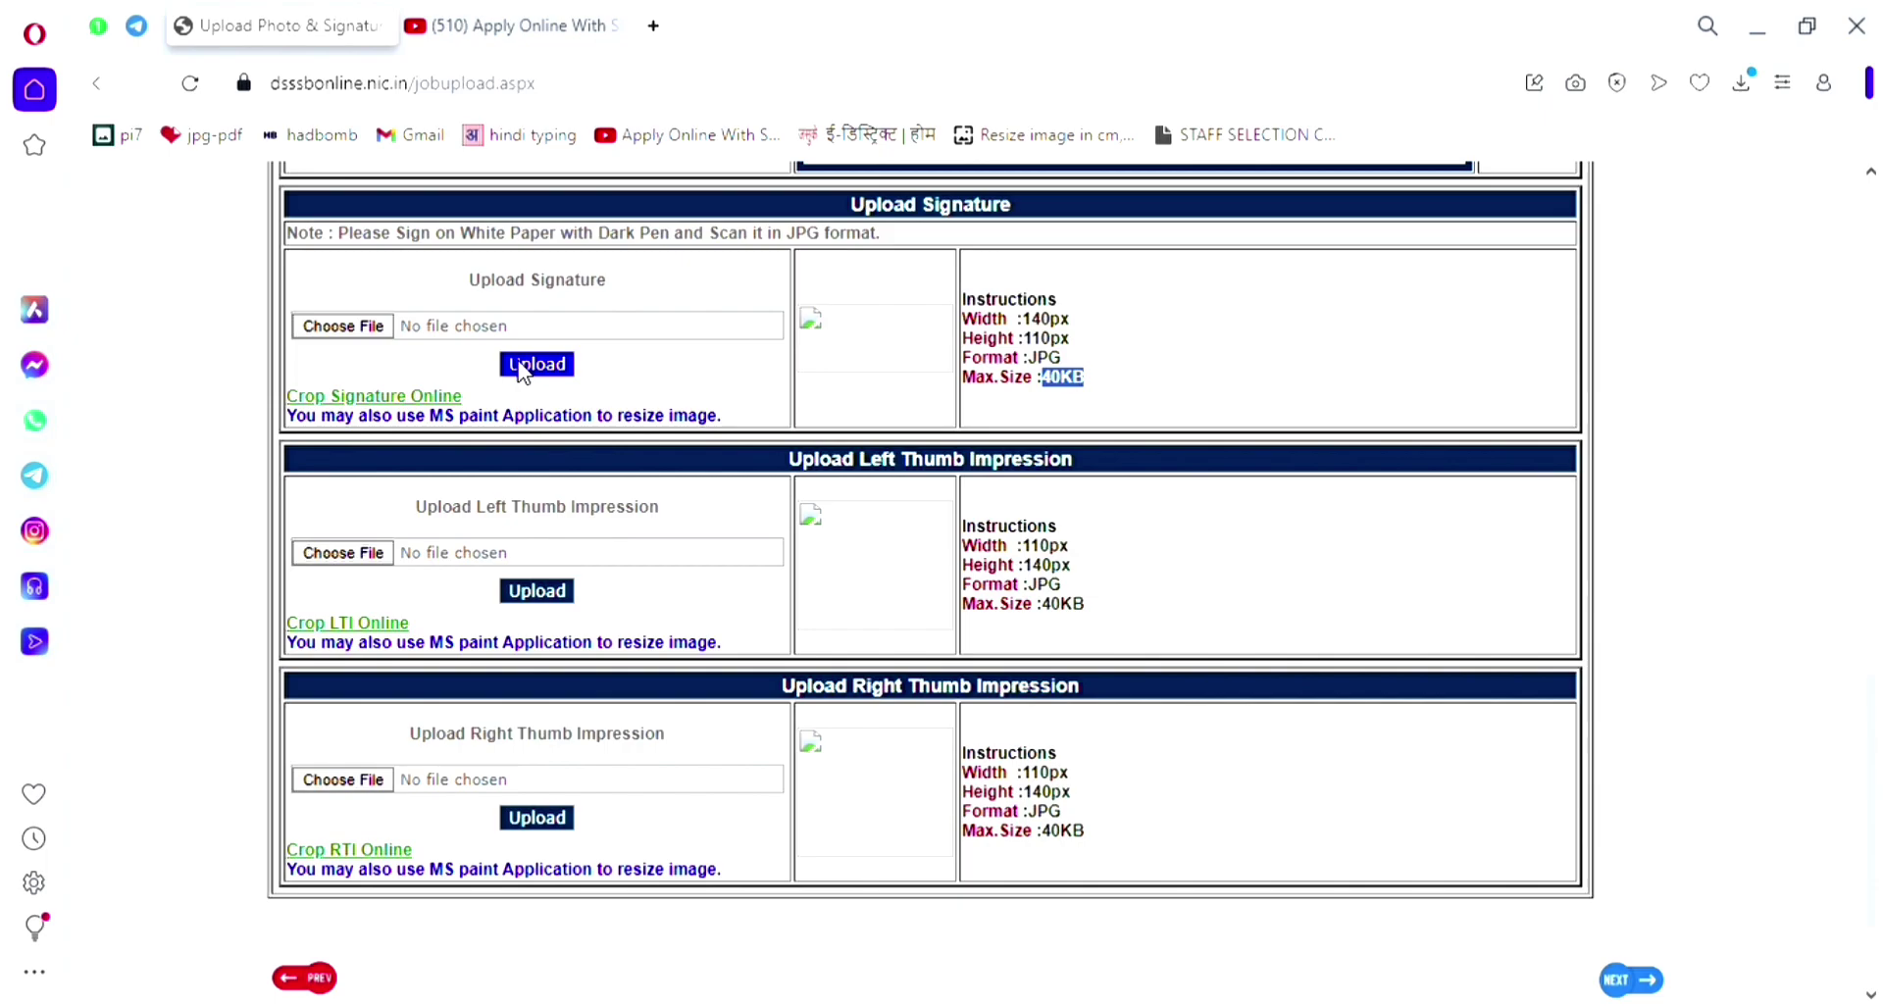
left_click_drag(412, 507, 665, 512)
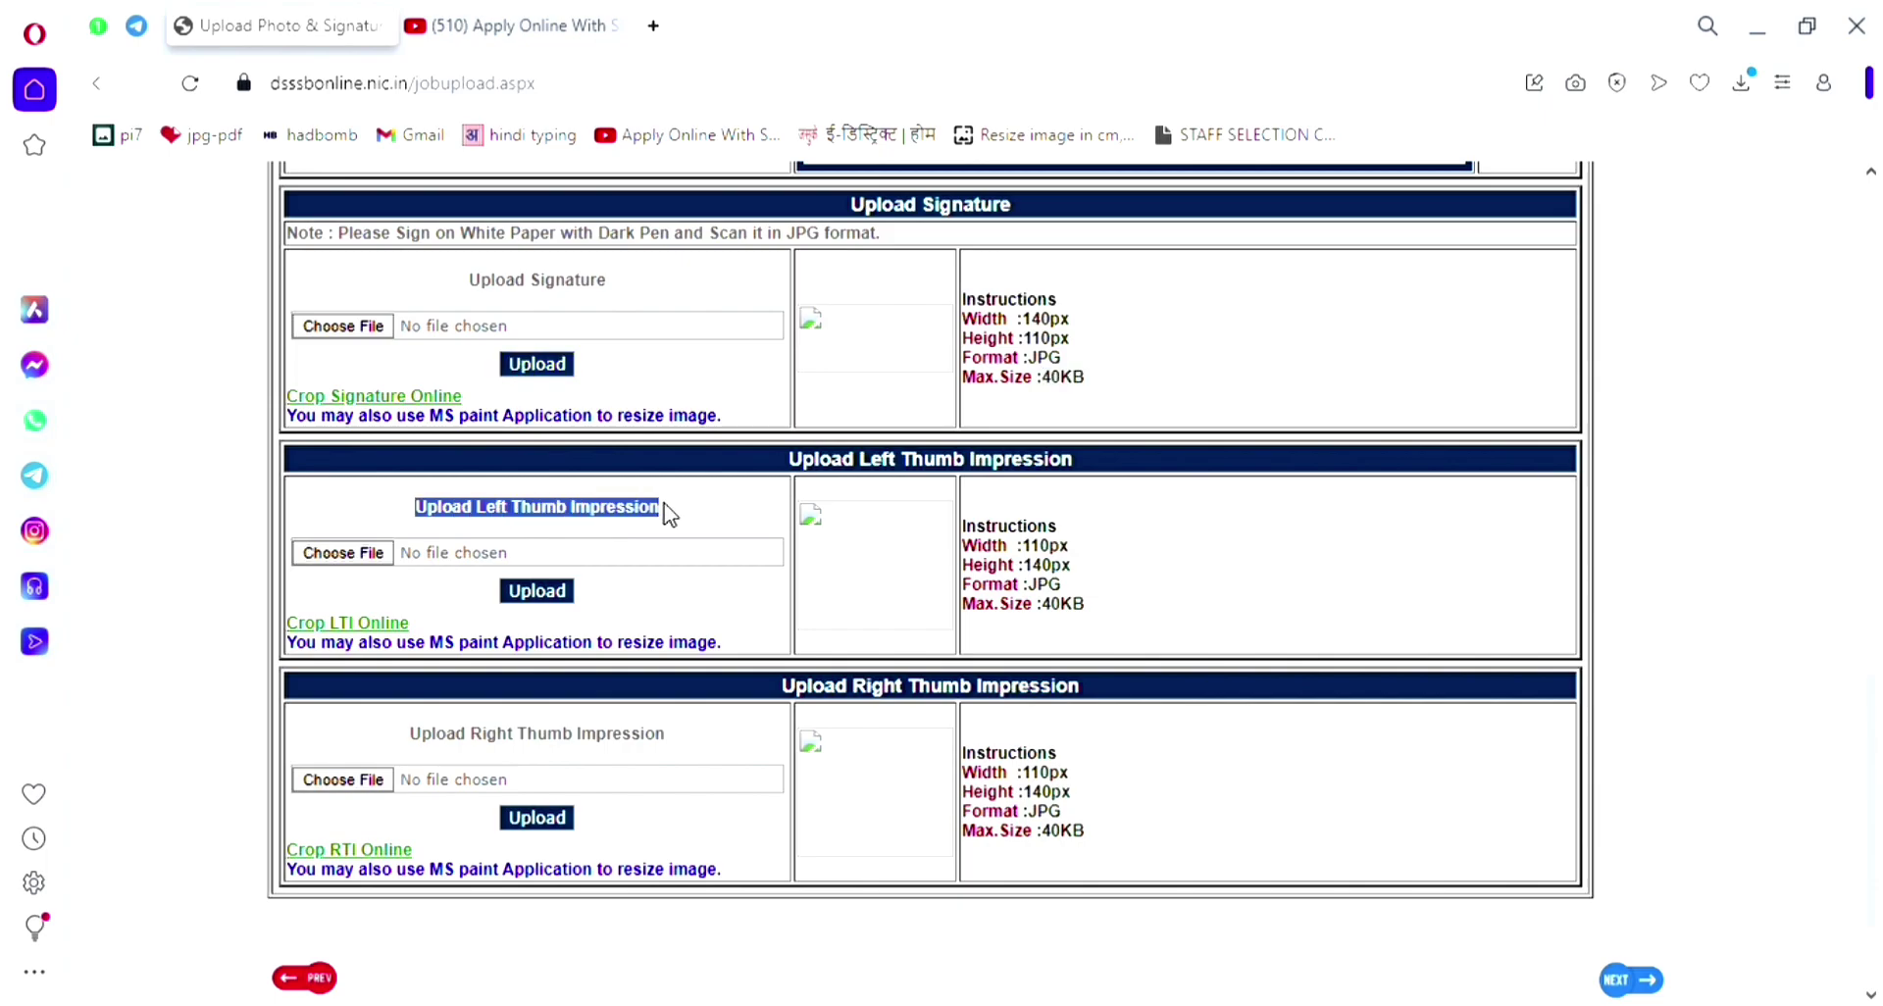
Read the left and right thumb impression upload requirements for width, height, format and maximum size
left_click_drag(407, 736, 698, 745)
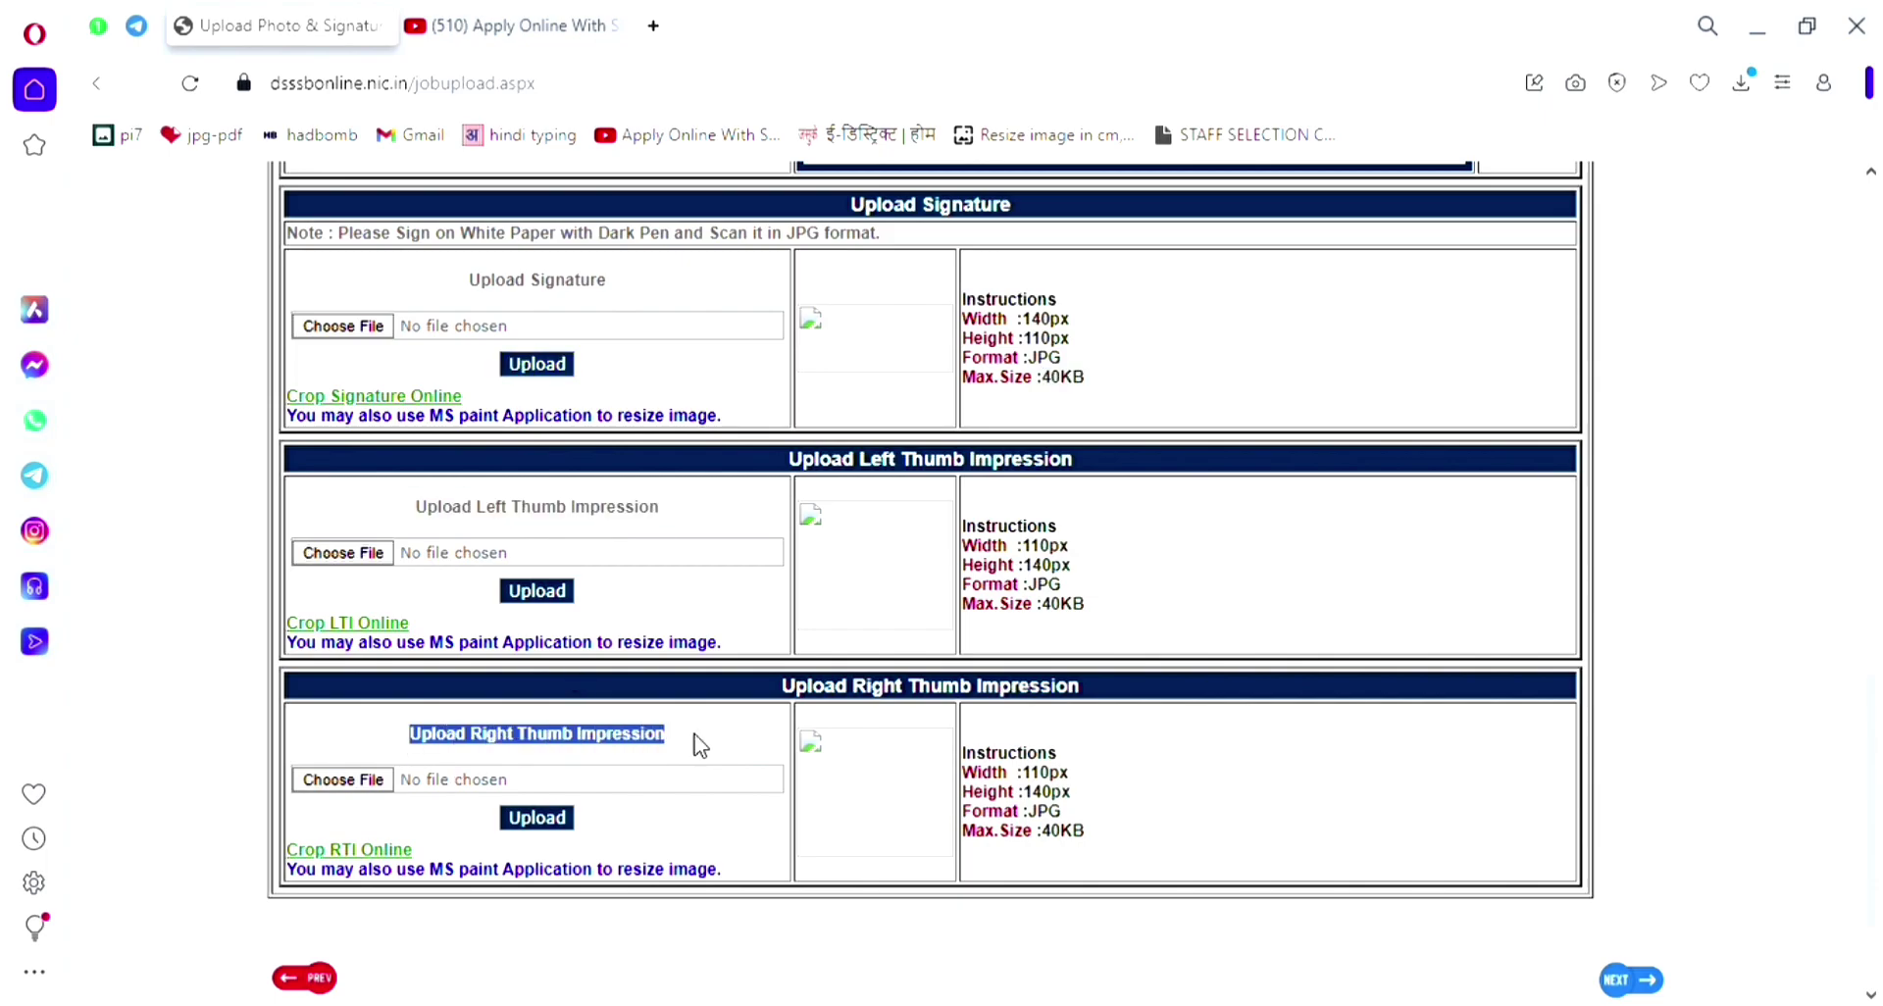
double_click(981, 532)
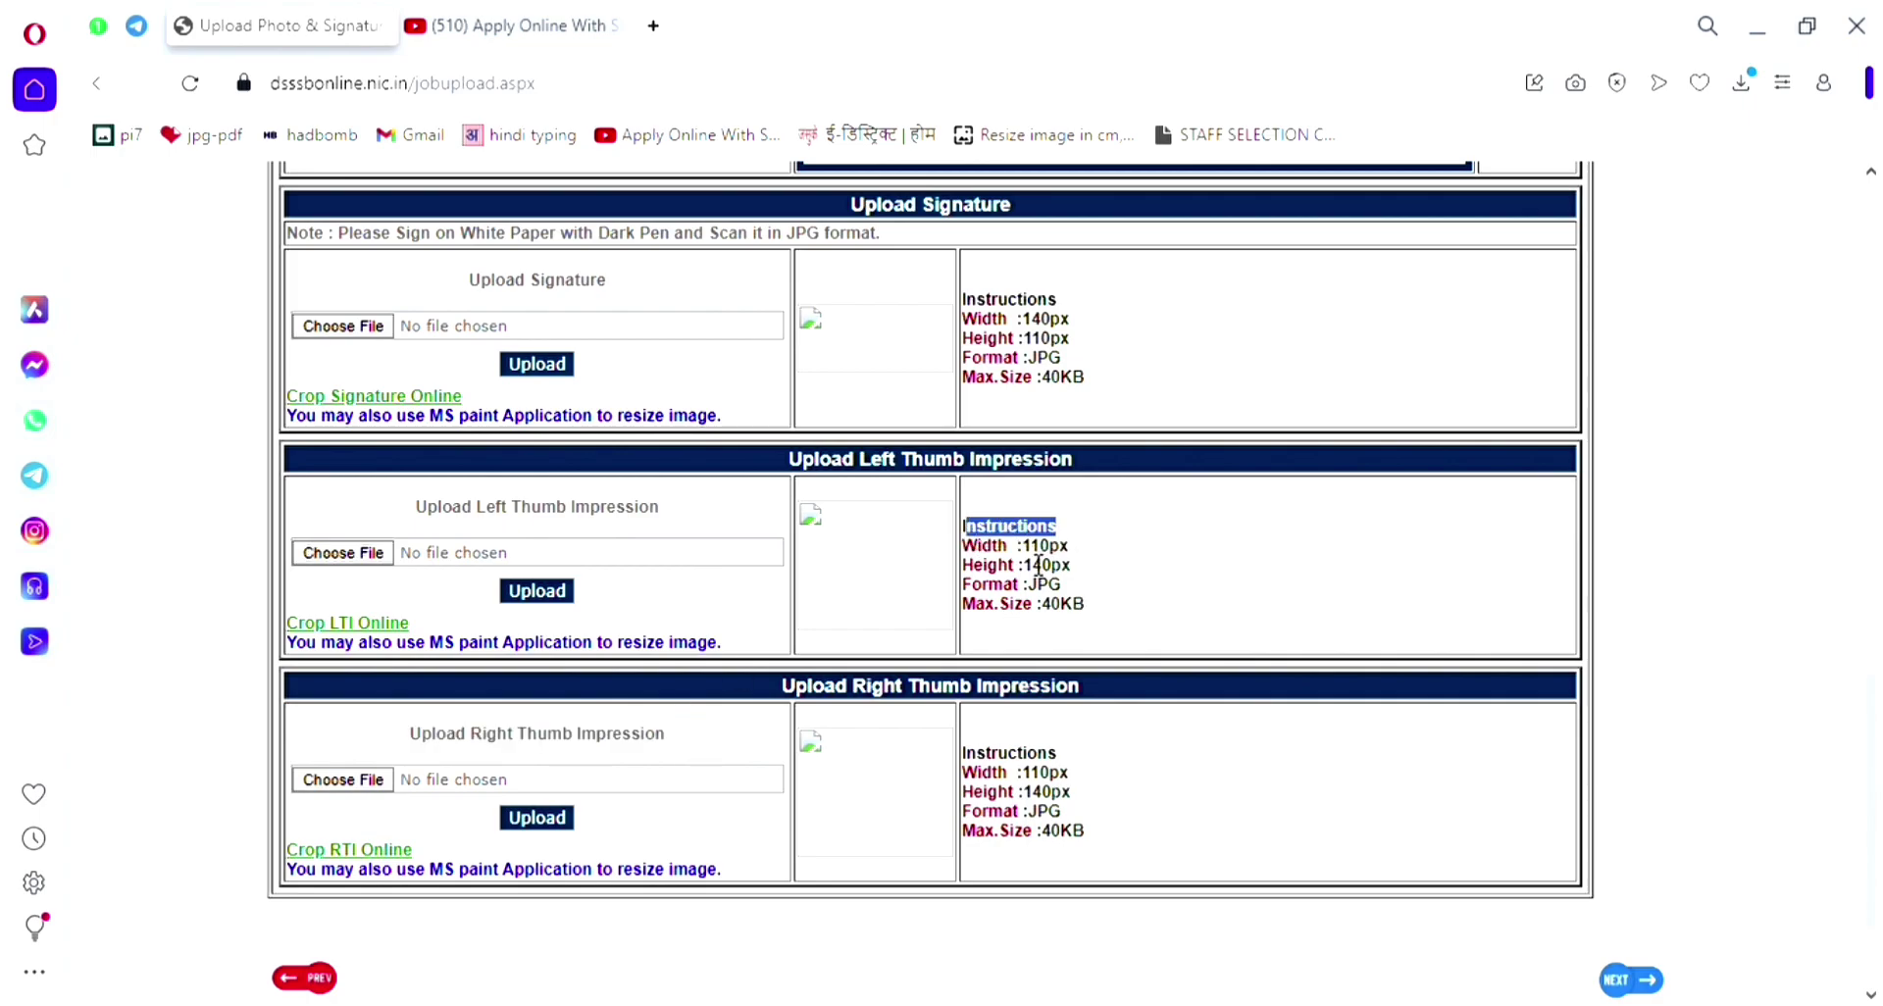
double_click(1038, 547)
double_click(1135, 572)
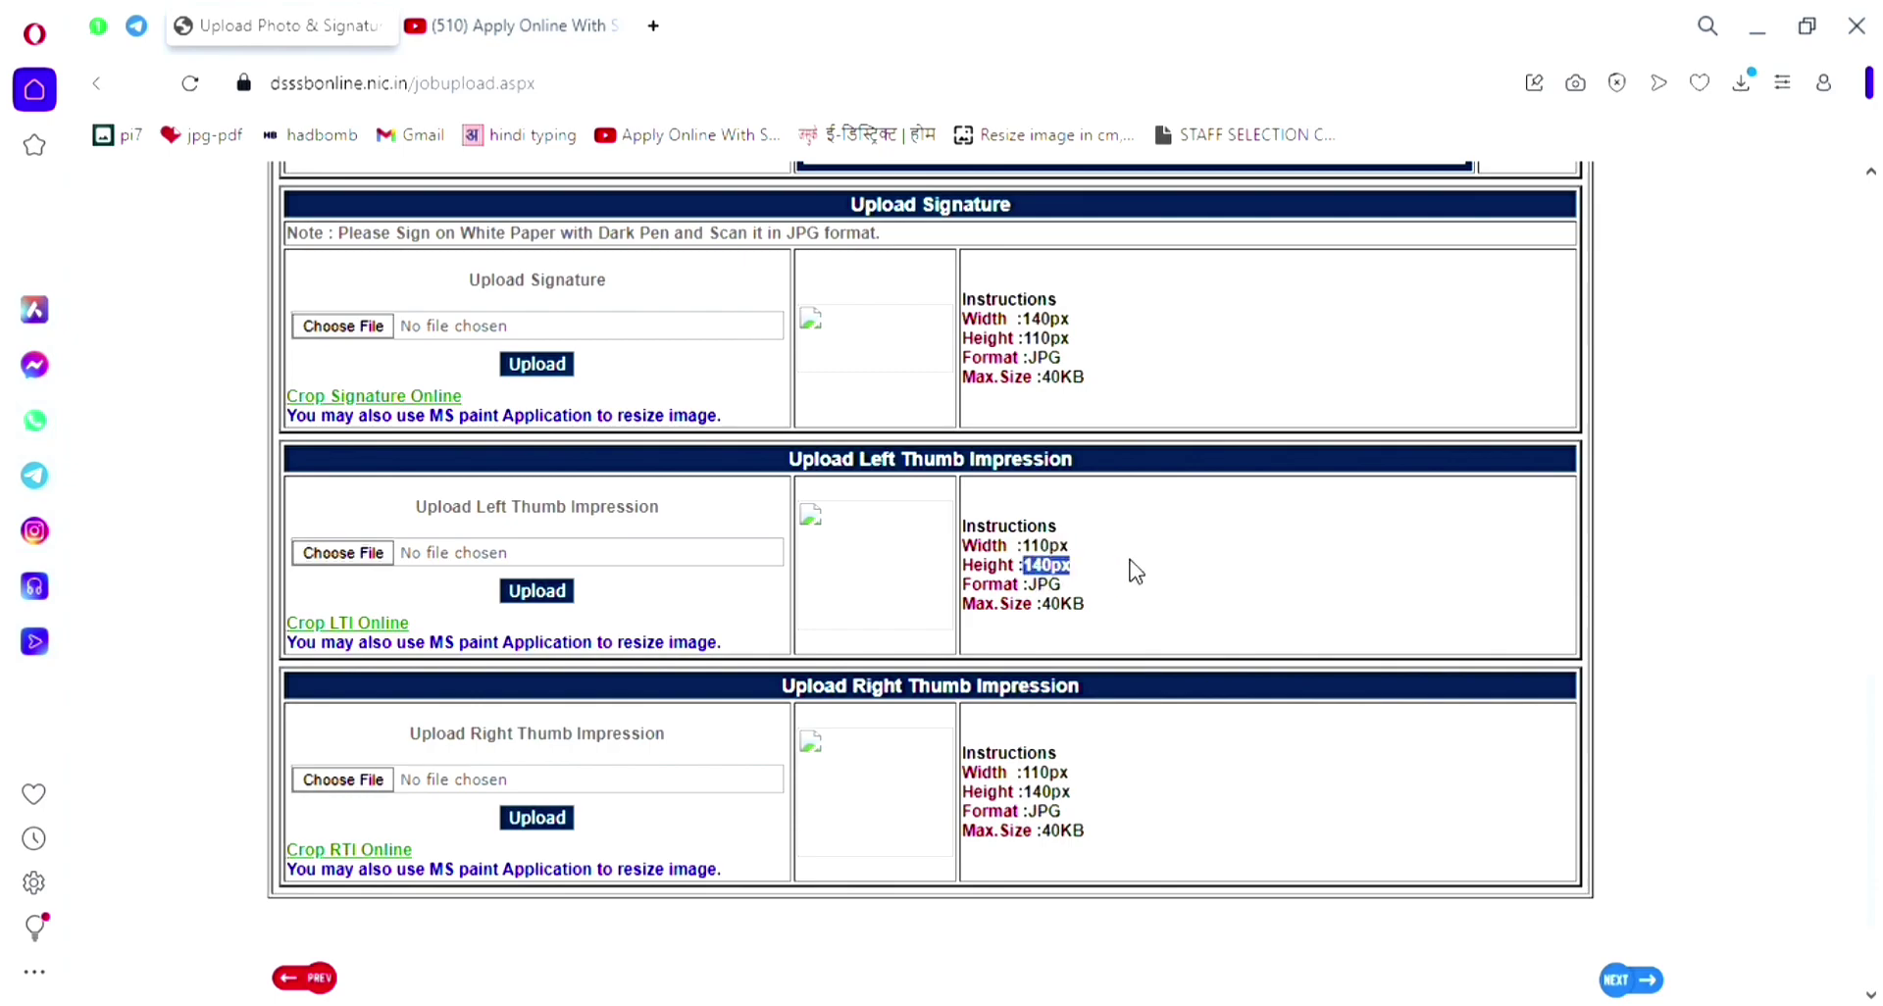
left_click_drag(1037, 585, 1140, 608)
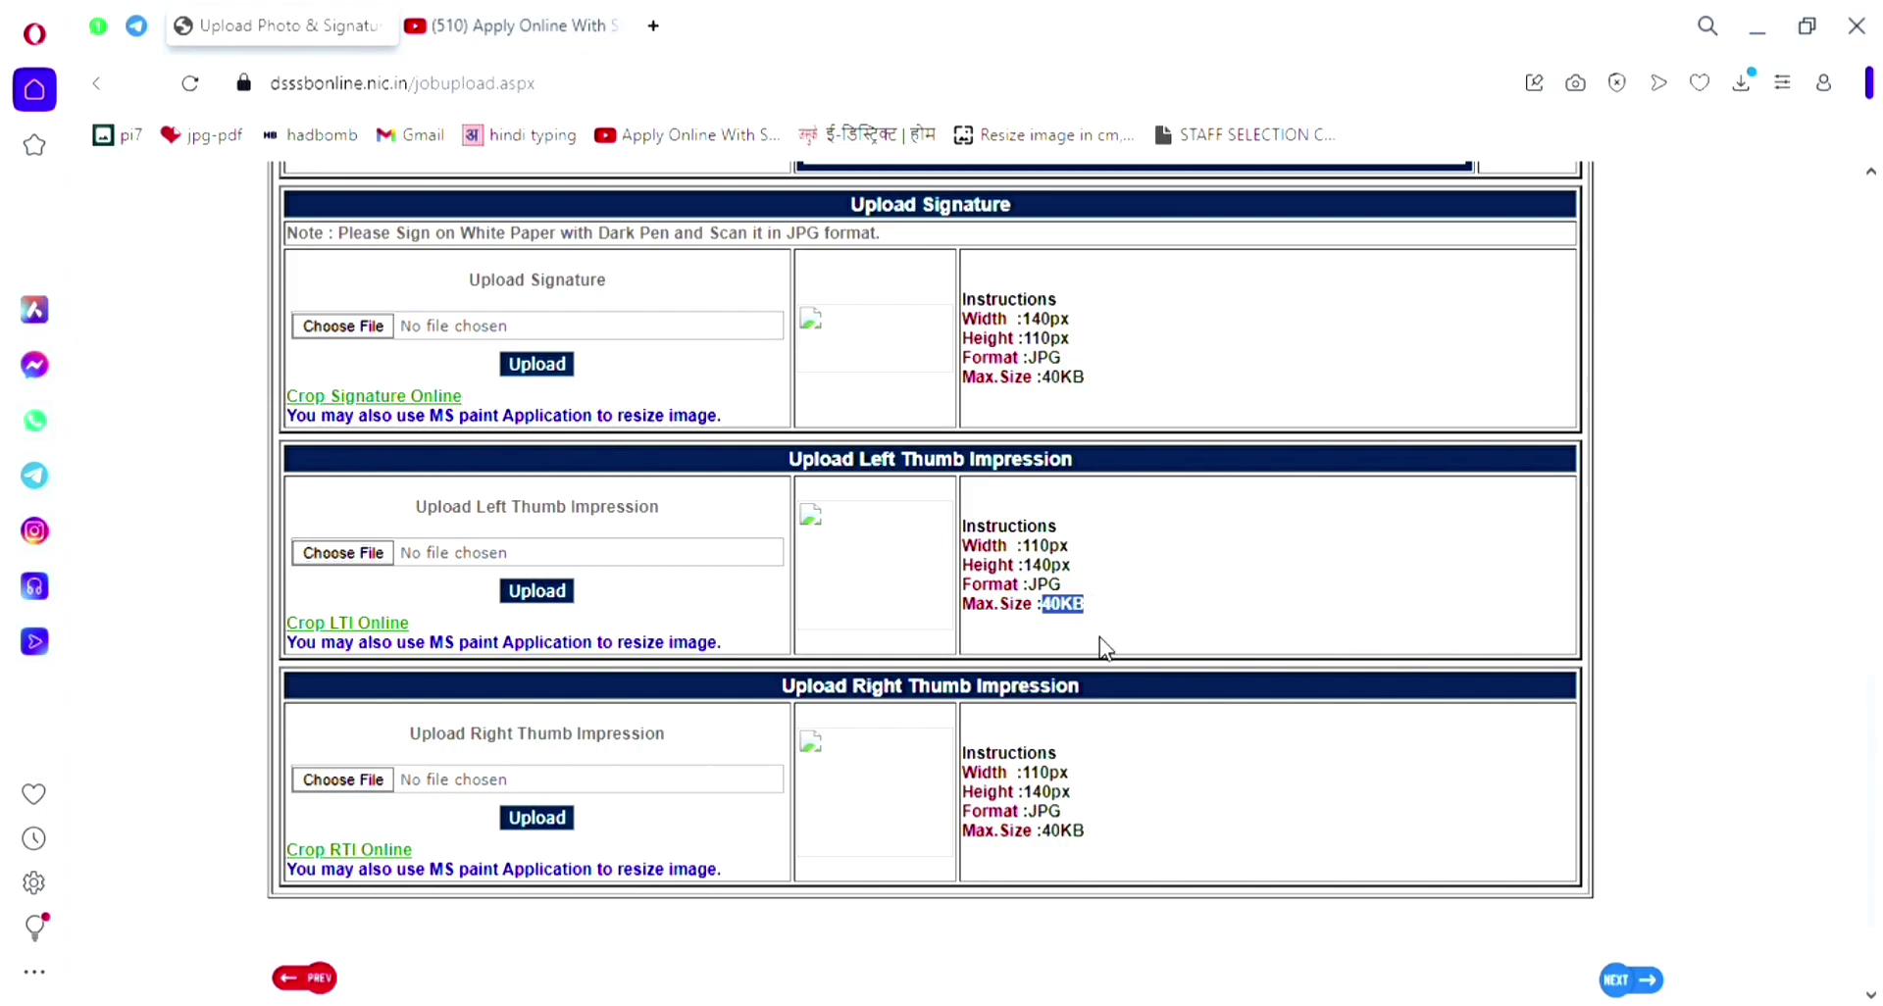
triple_click(1007, 775)
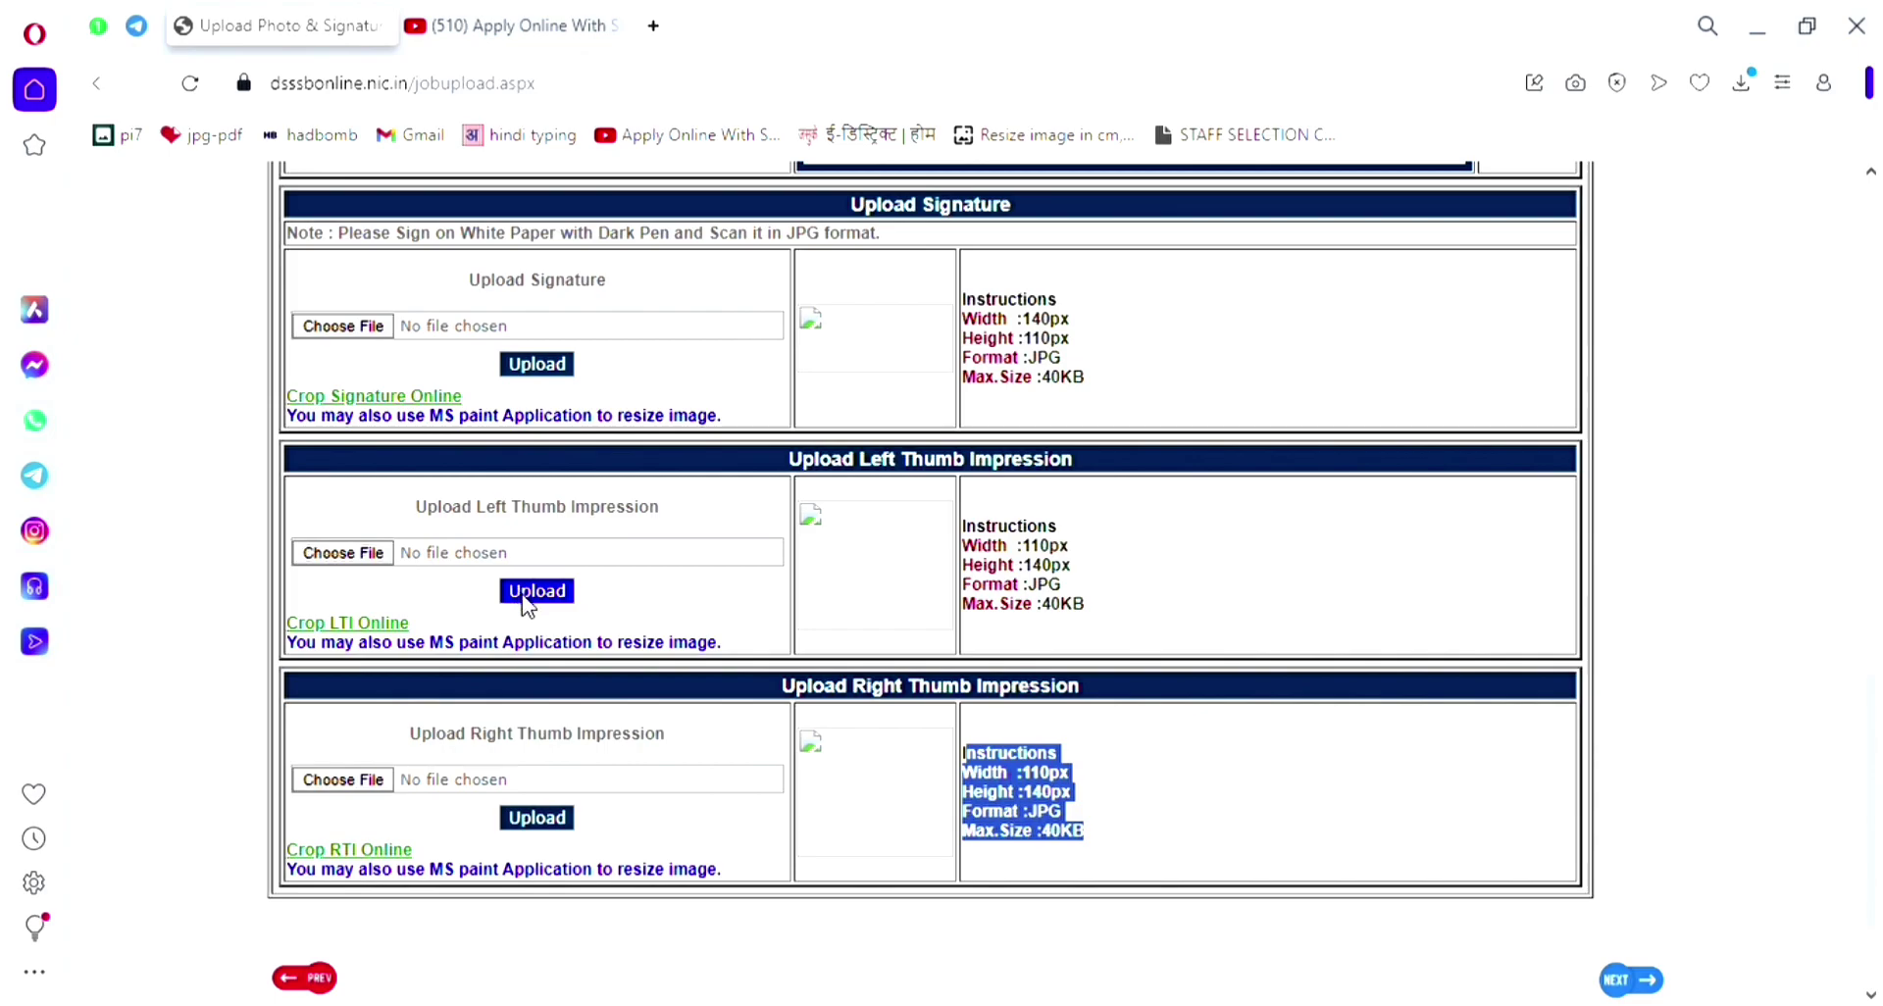
Continue from the document uploads to the qualification and experience form for PGT (English), post code 16/24
left_click(1631, 980)
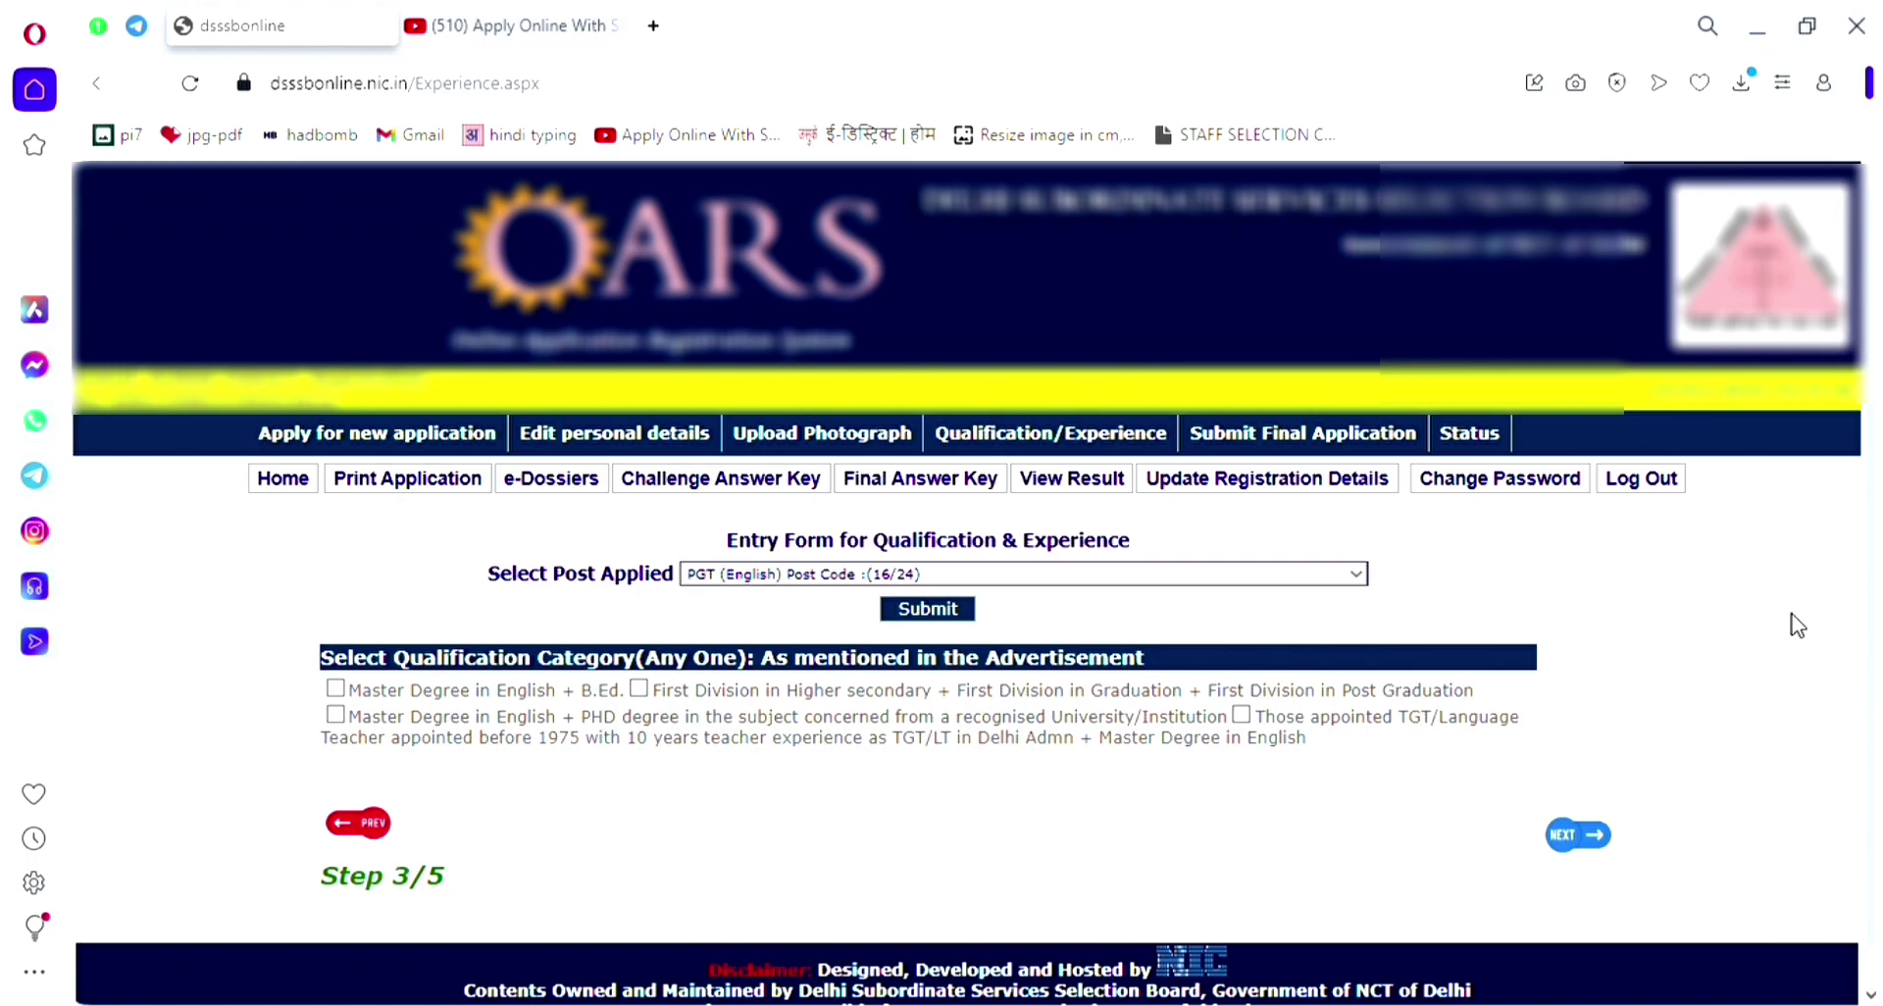
scroll(1795, 625, "down", 1)
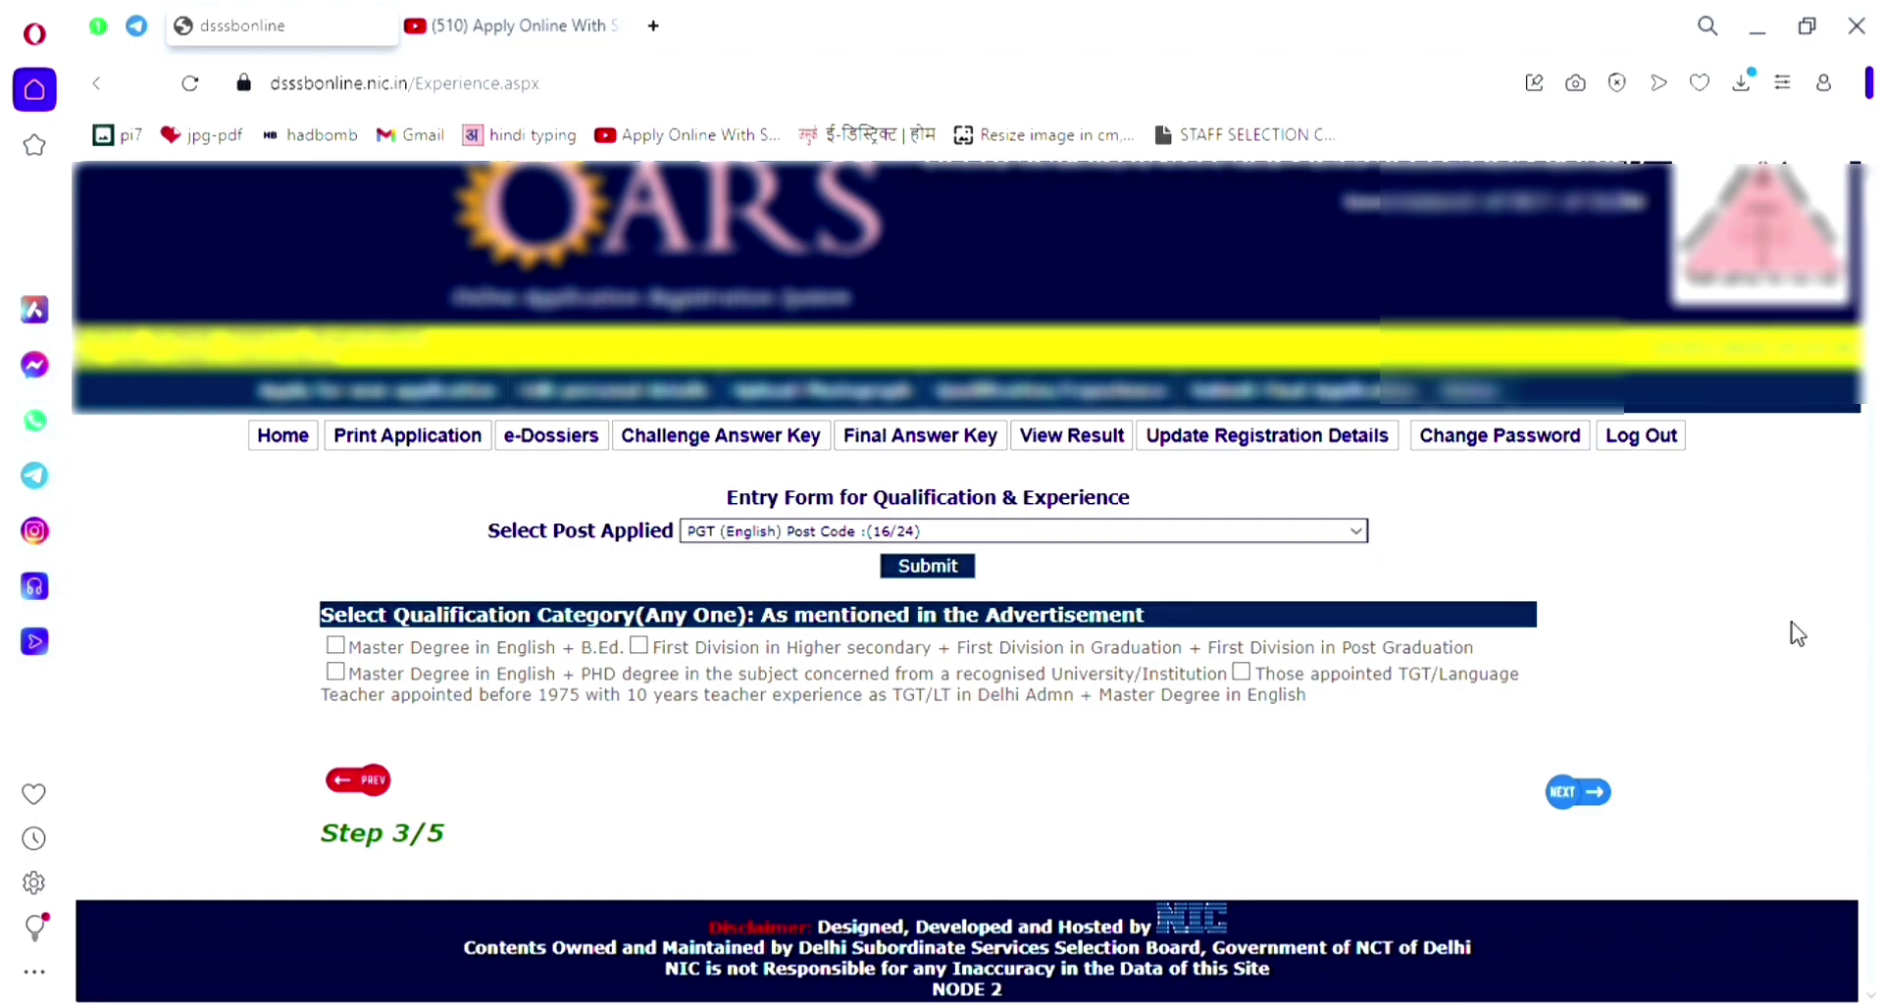
scroll(1756, 613, "up", 1)
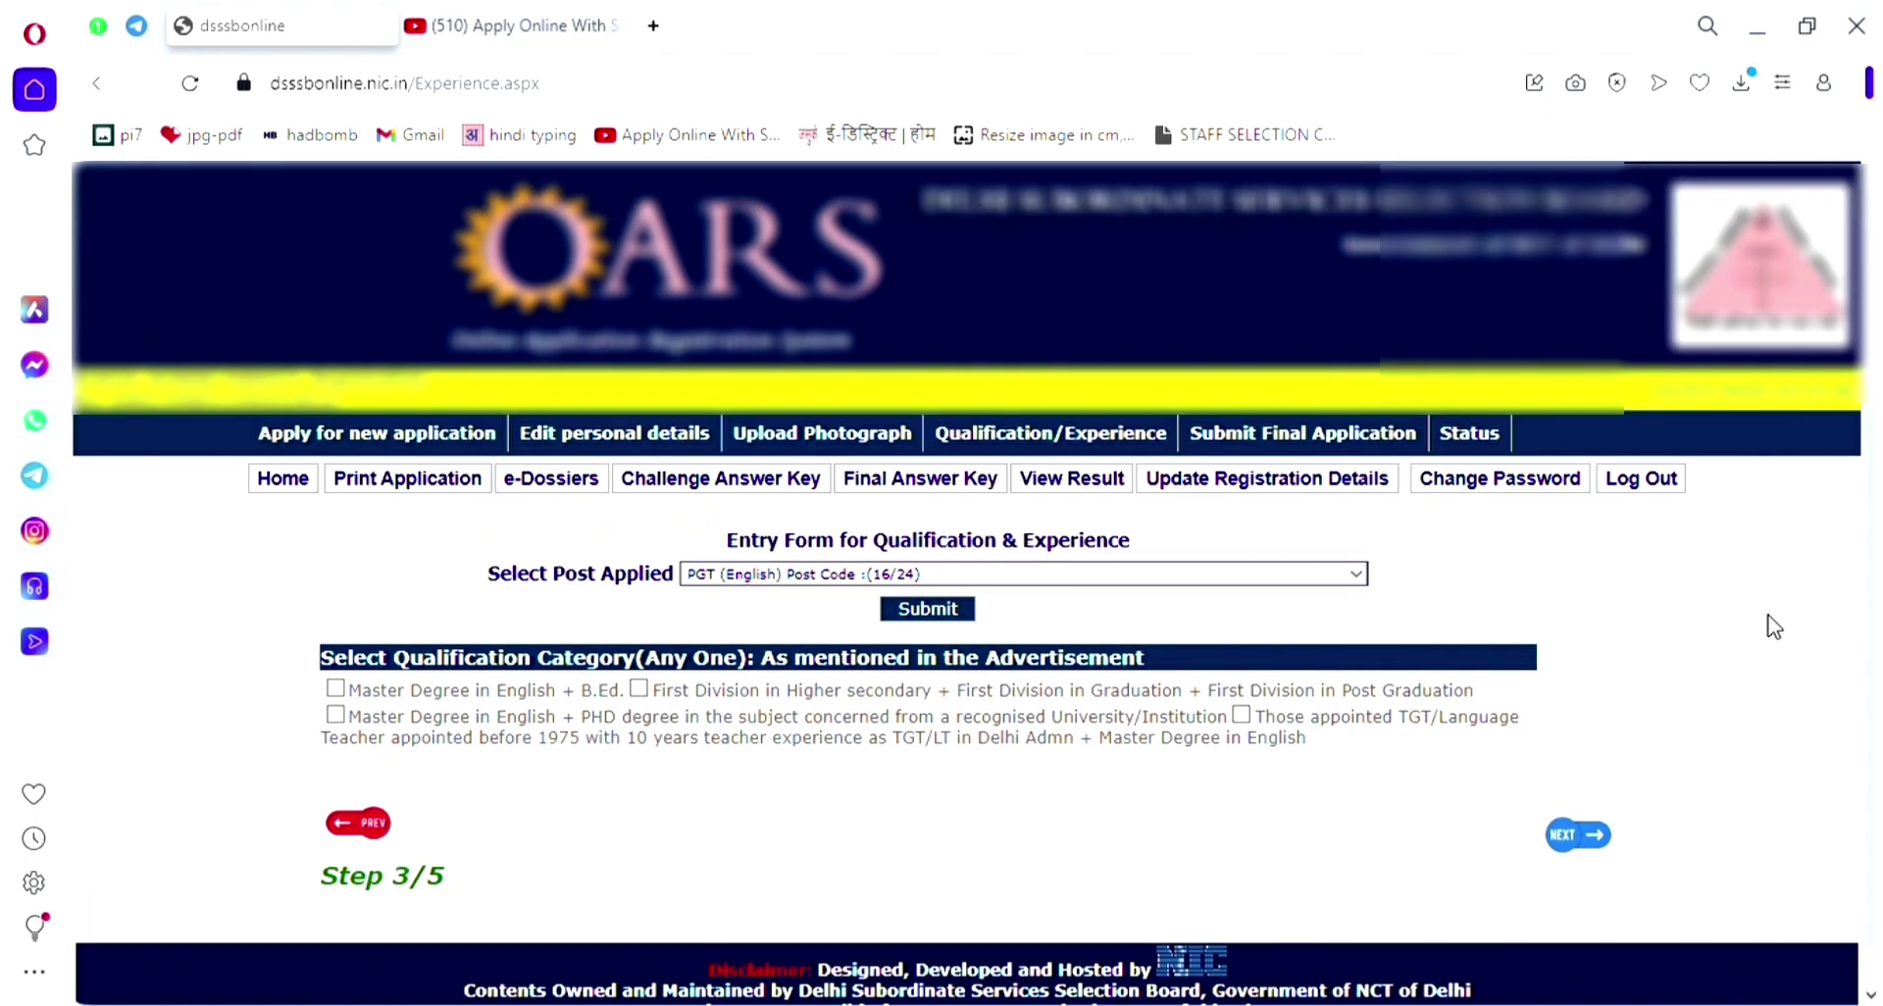
Select Master Degree in English + B.Ed. as the qualification category
scroll(1785, 624, "down", 1)
left_click_drag(351, 647, 622, 653)
left_click(539, 711)
left_click_drag(350, 647, 622, 651)
left_click(335, 645)
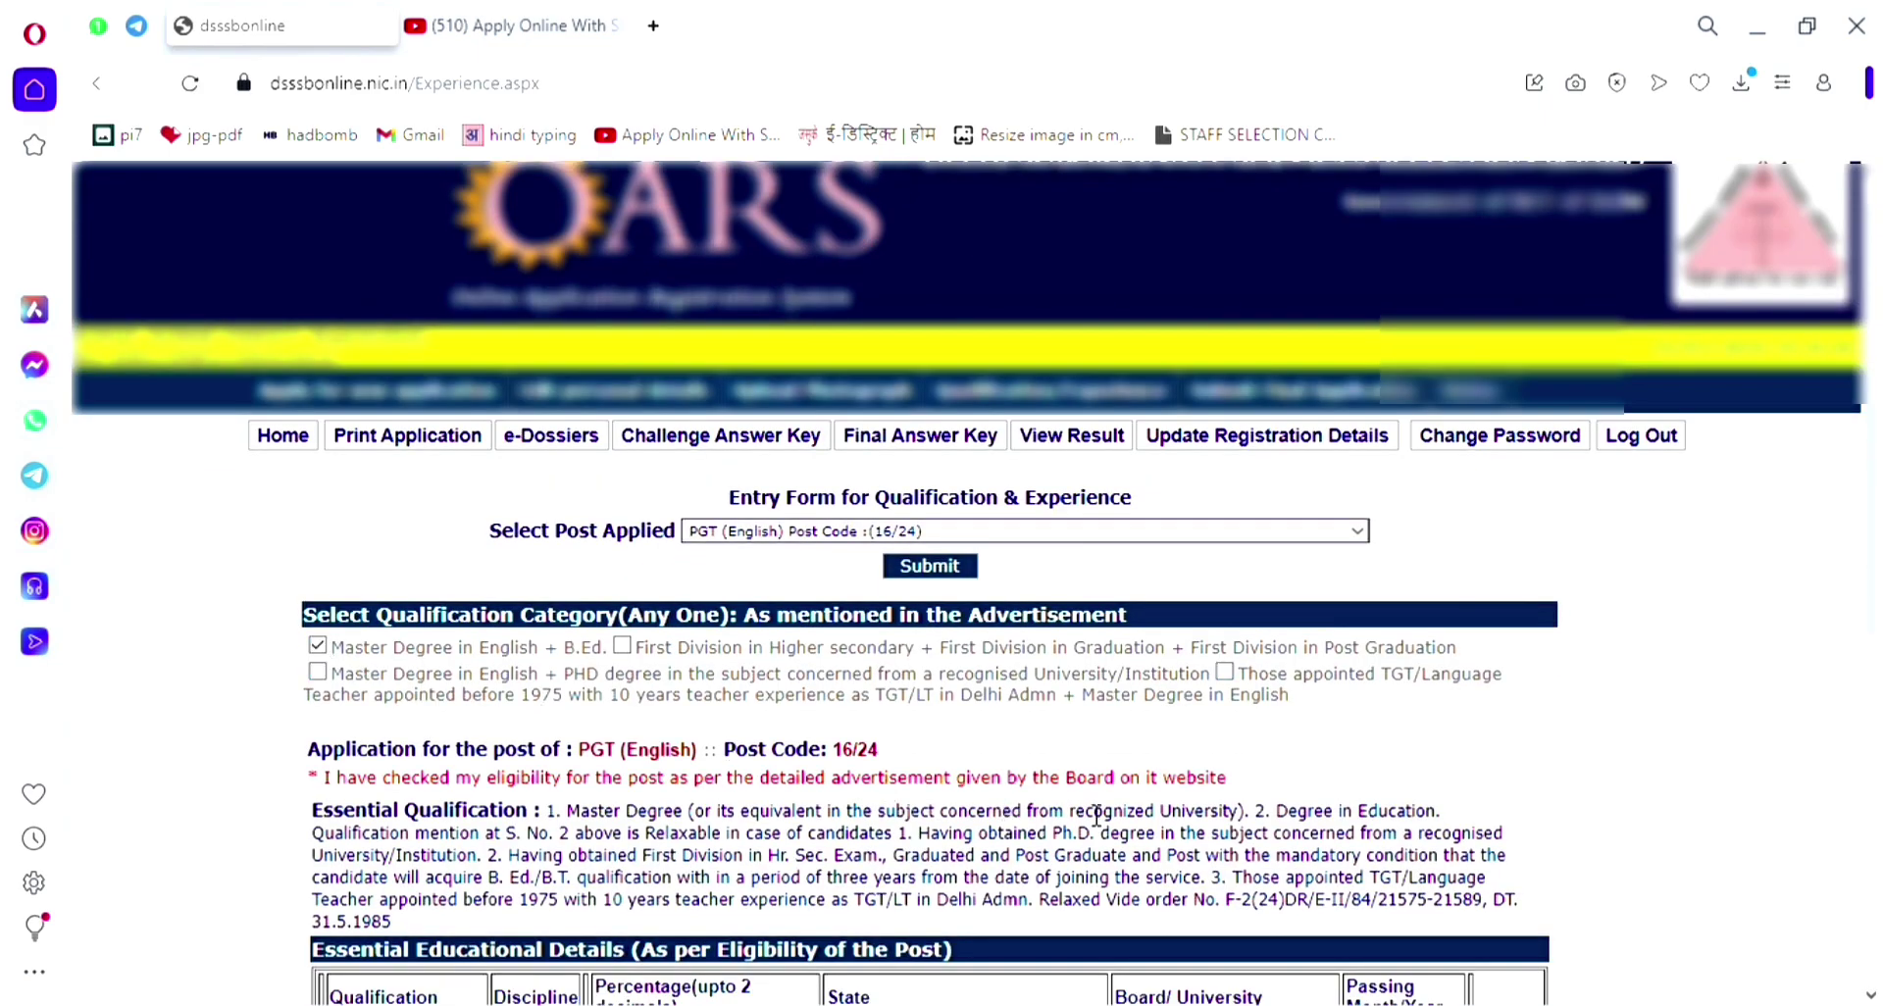
Try Post Graduation and Graduate as the qualification in the essential educational details
scroll(1664, 650, "down", 3)
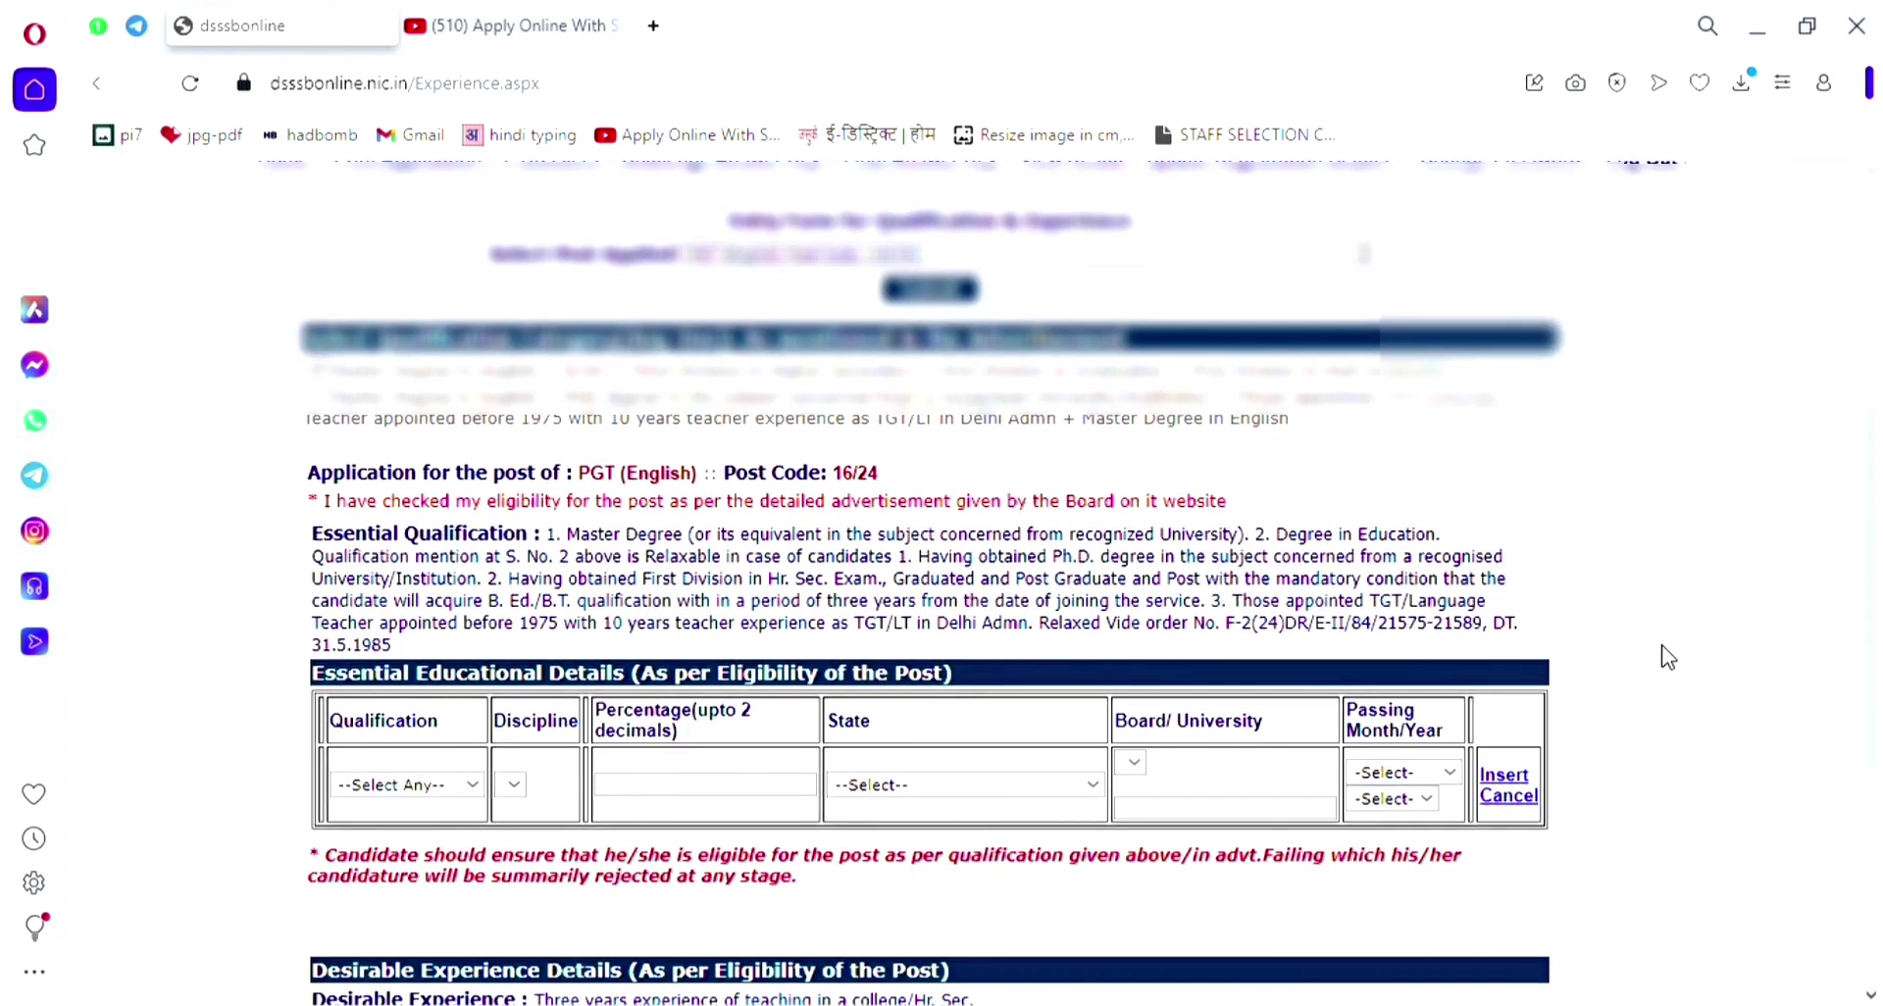
scroll(1669, 657, "down", 3)
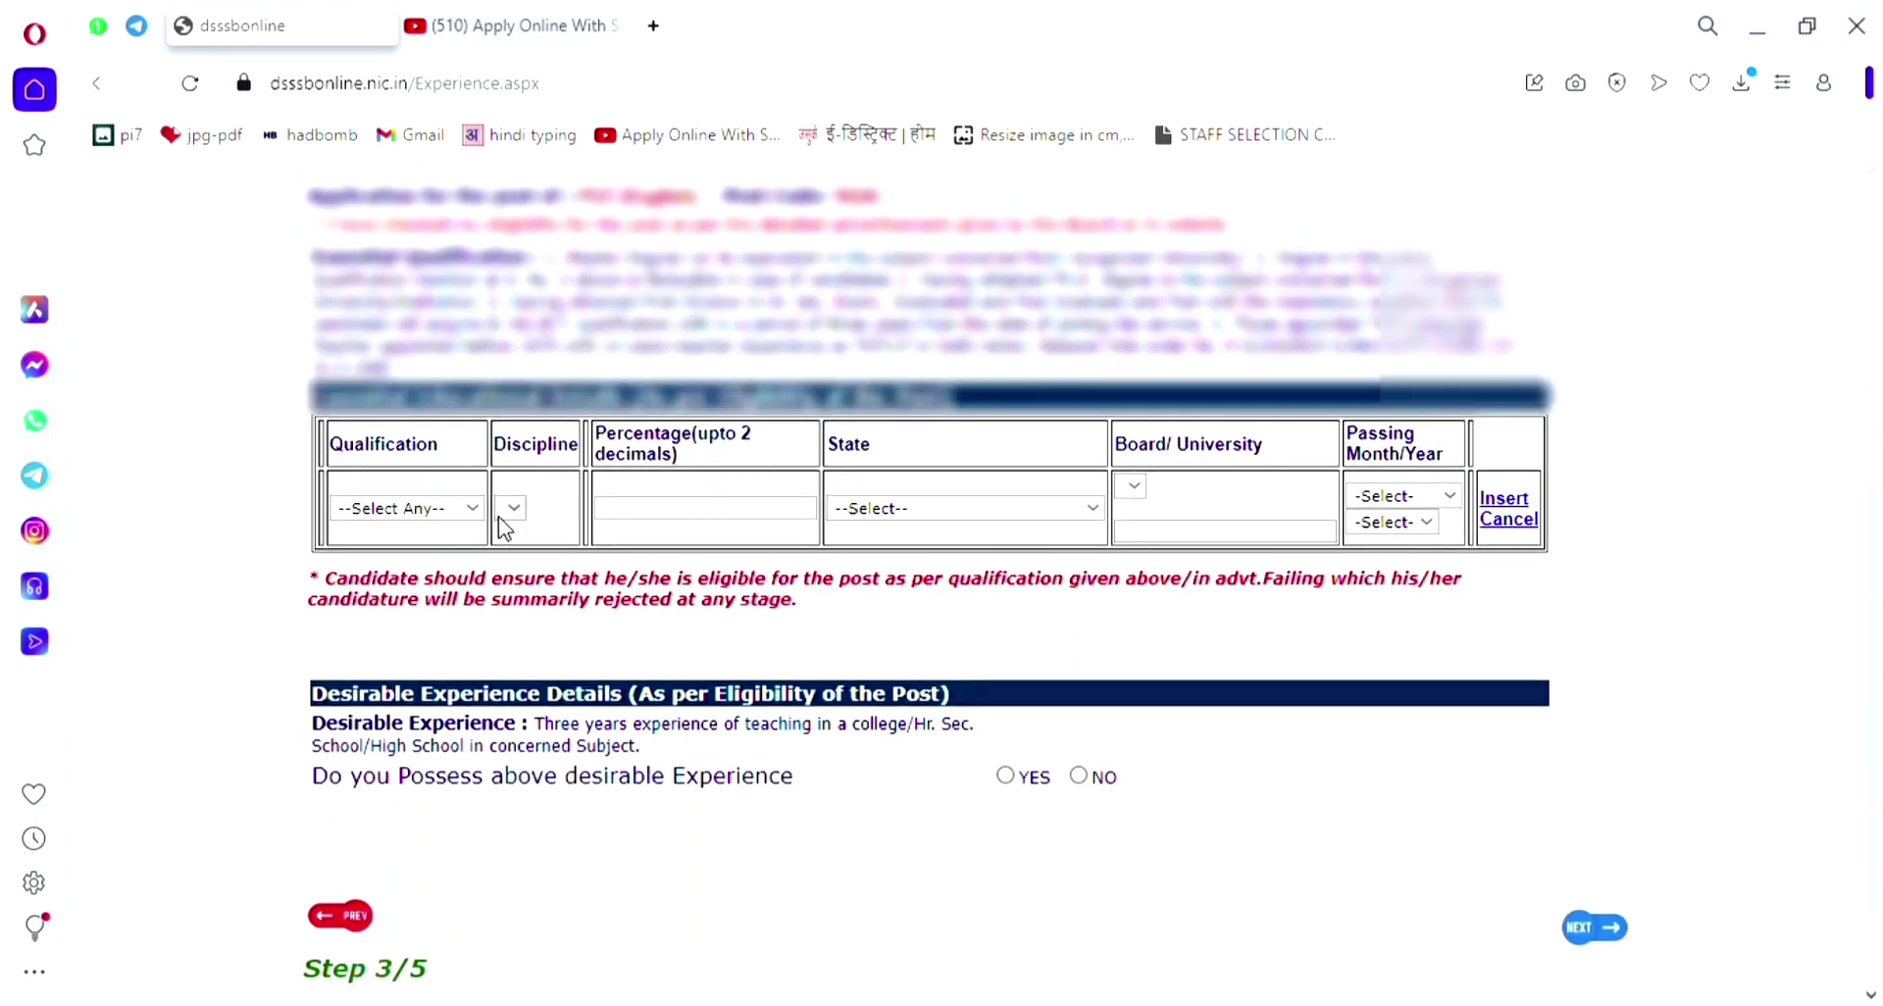
left_click(410, 566)
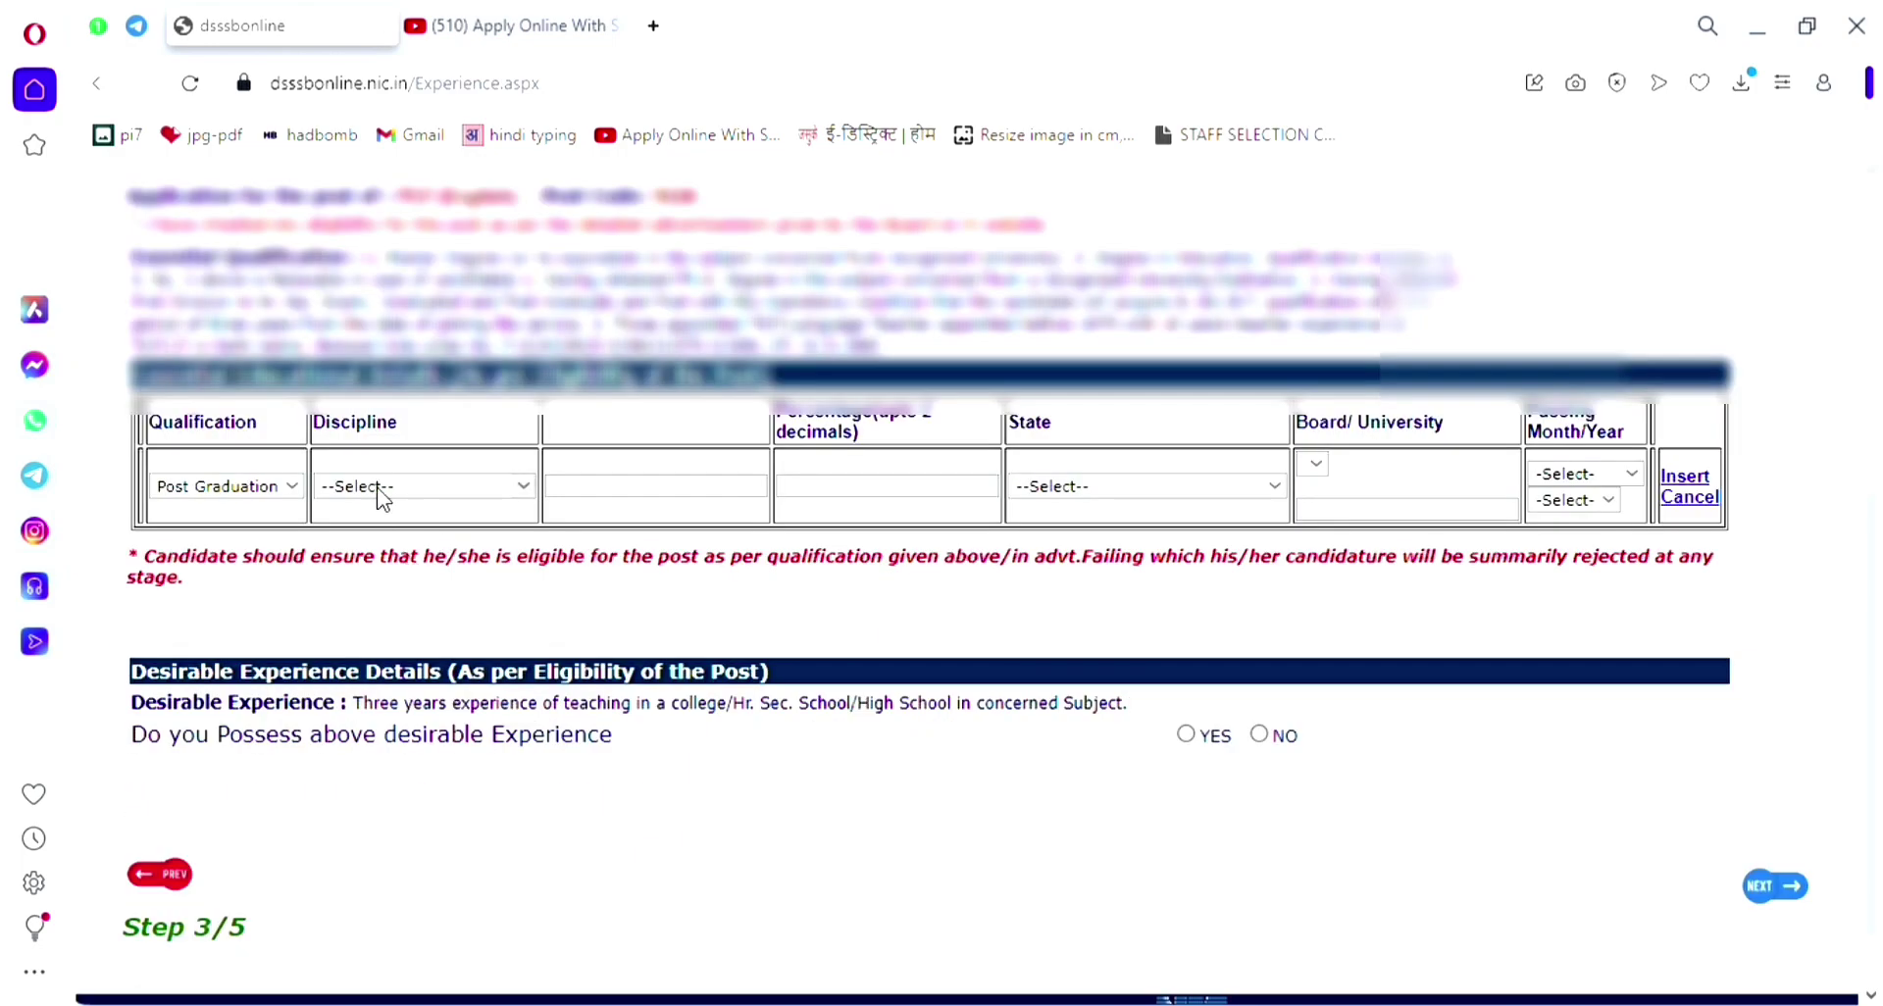
left_click(225, 485)
left_click(213, 561)
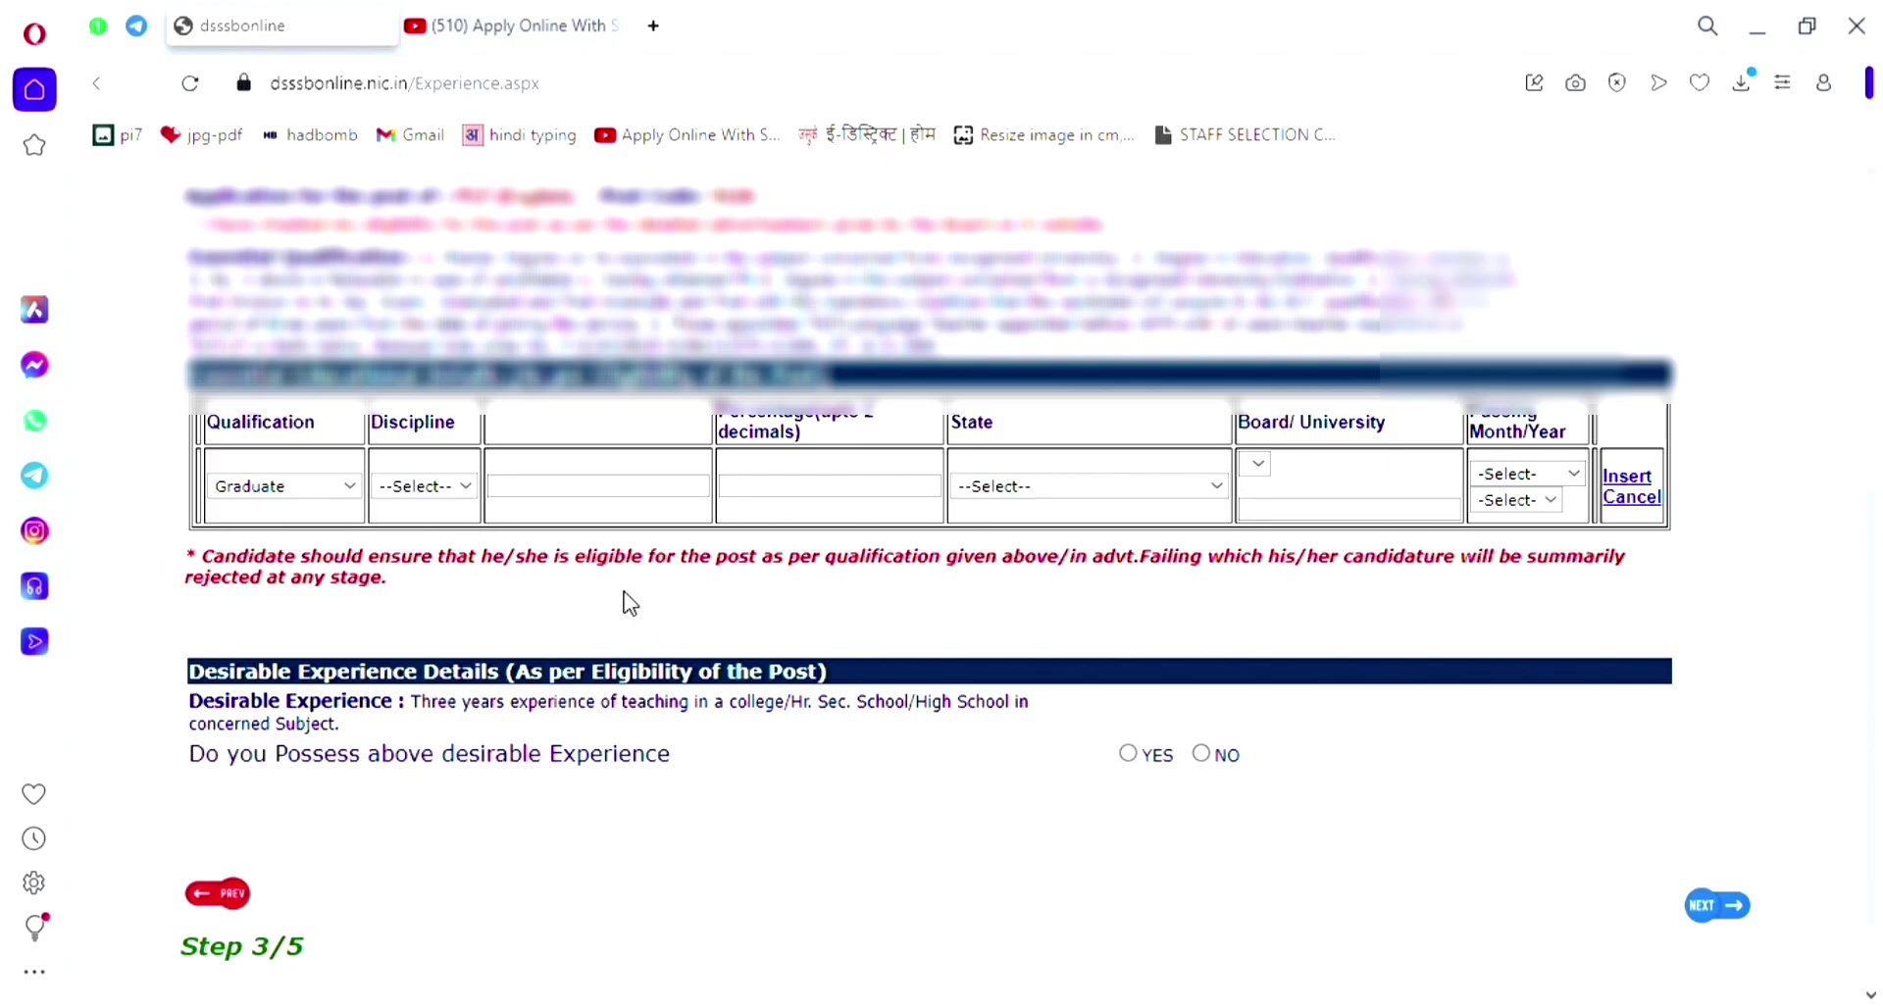
Try the category with First Division in Higher Secondary, Graduation and Post Graduation, and check the qualification choices it offers
scroll(677, 603, "up", 6)
left_click_drag(512, 691, 1341, 702)
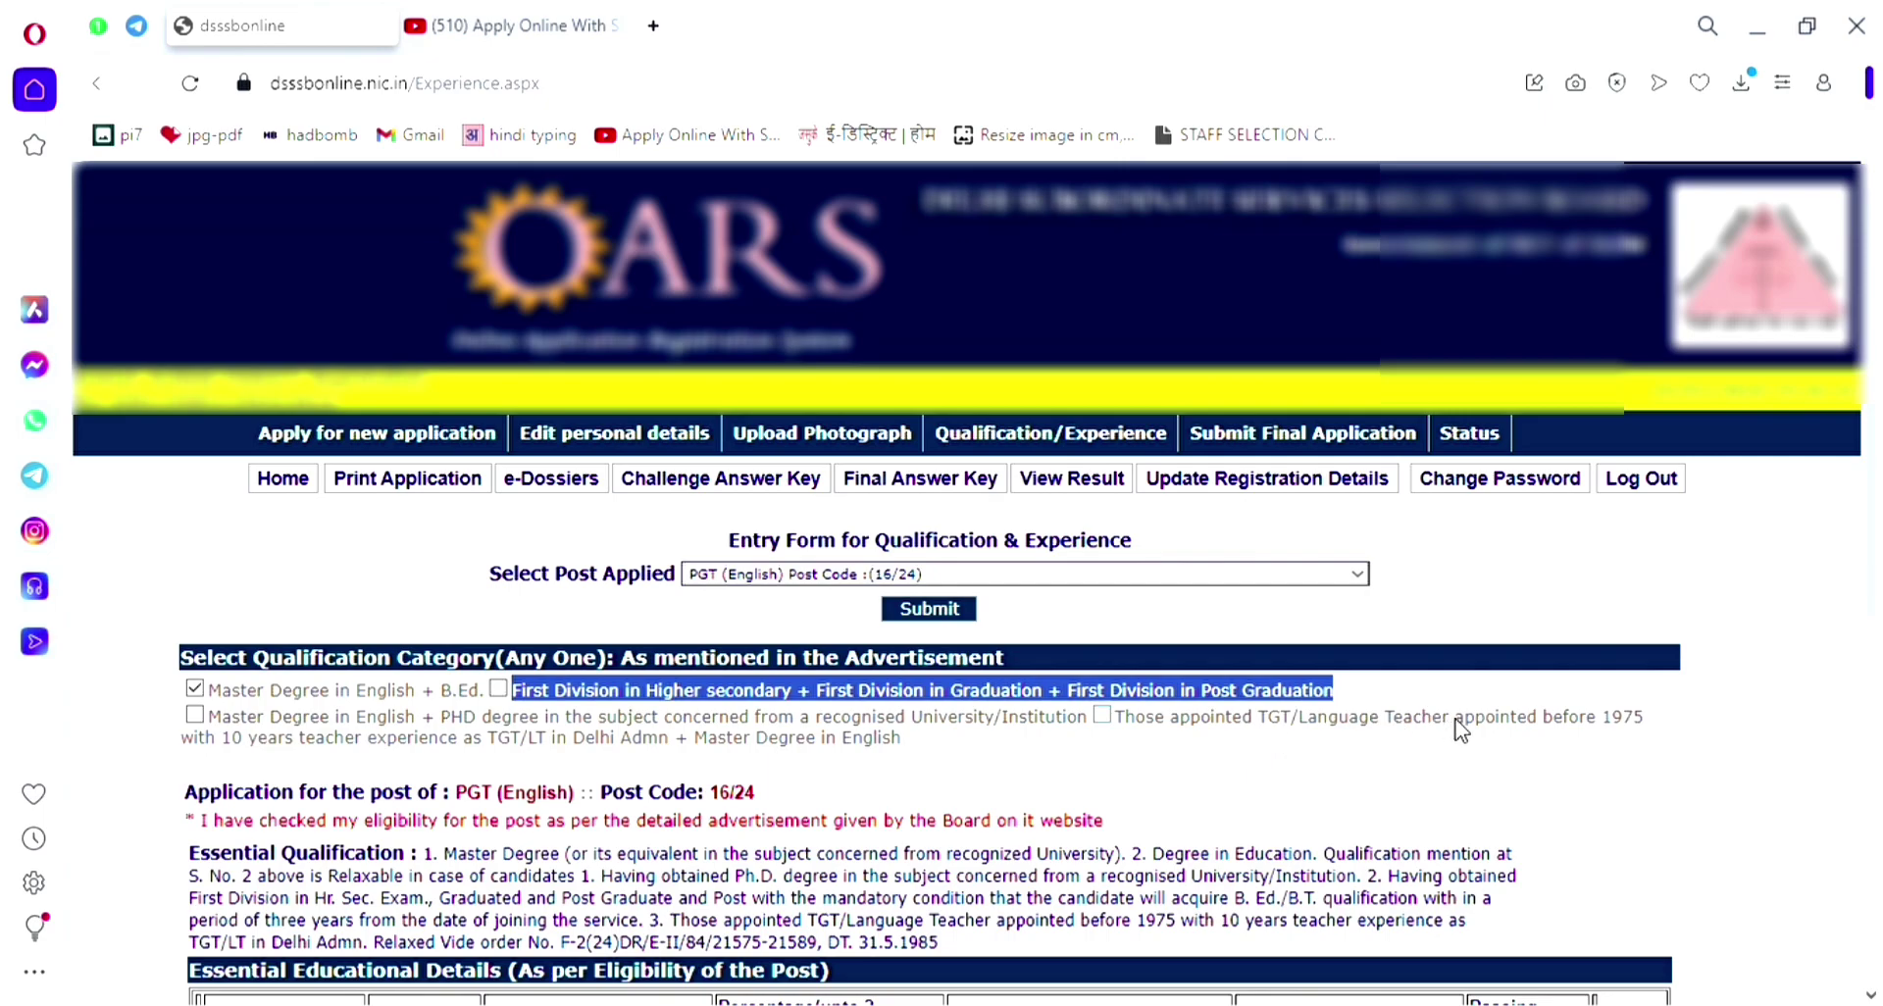
left_click(499, 689)
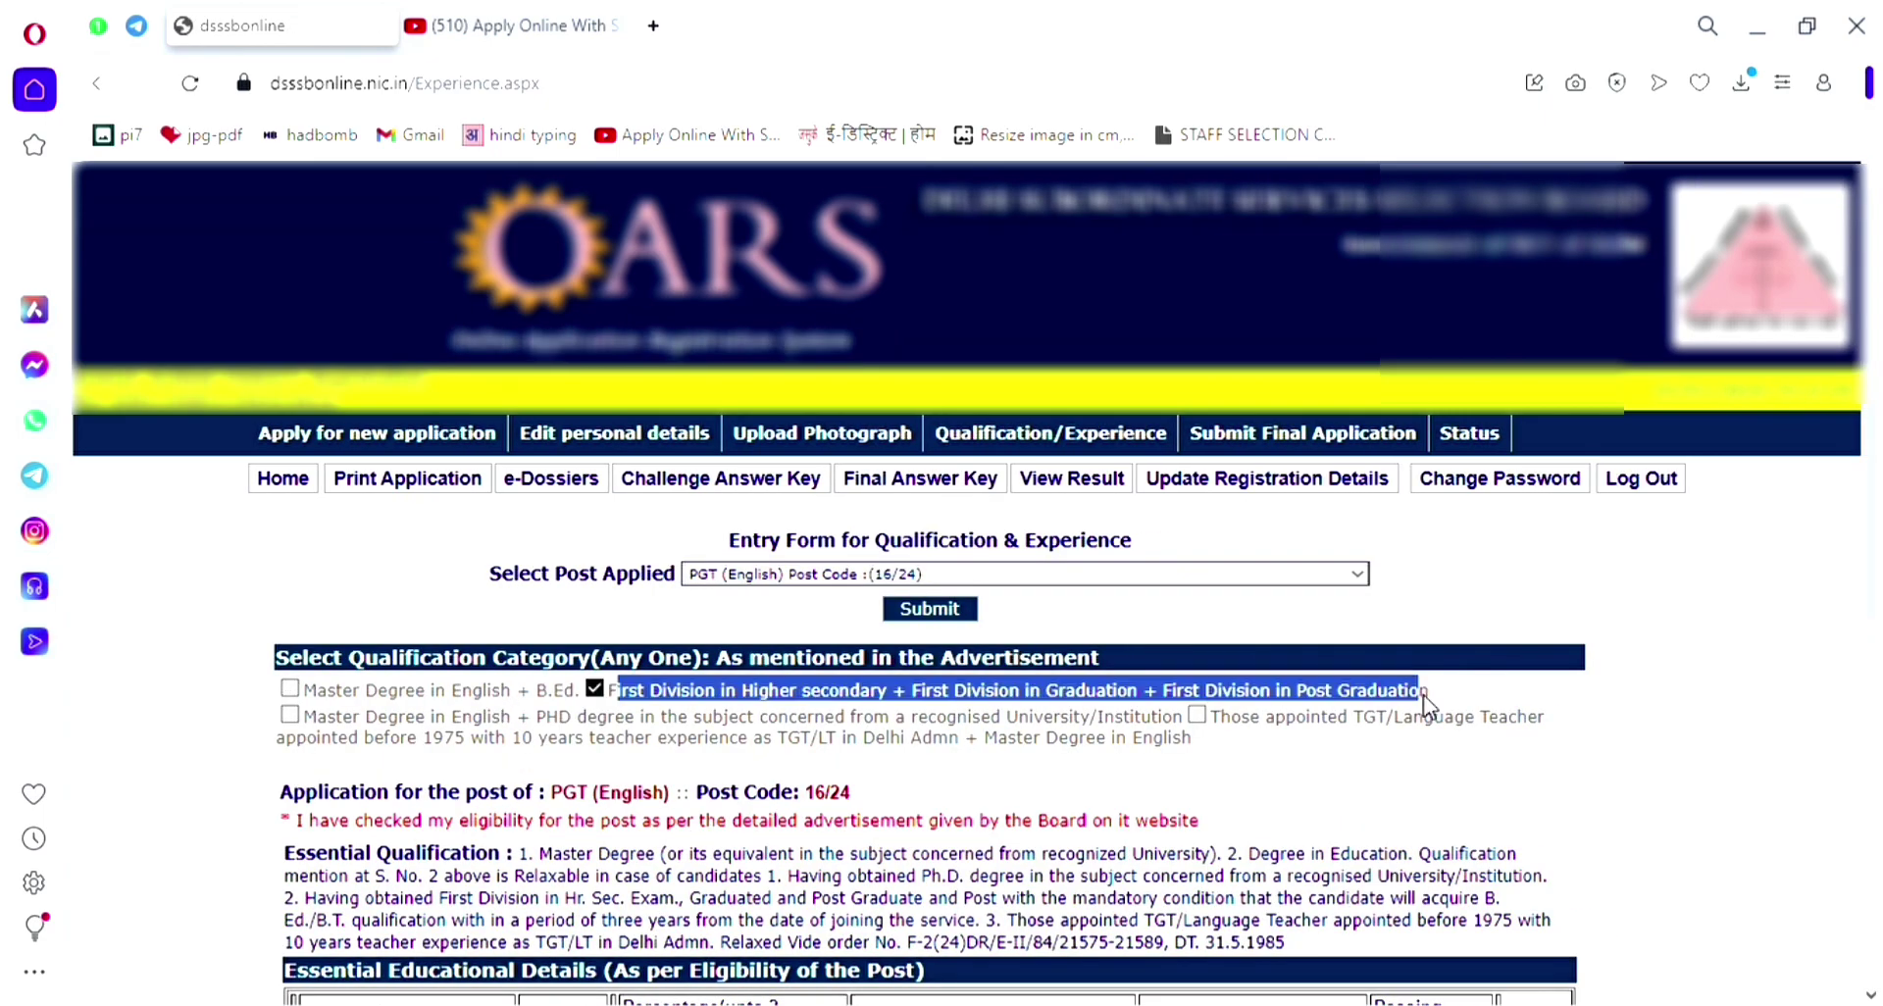
scroll(1550, 778, "down", 4)
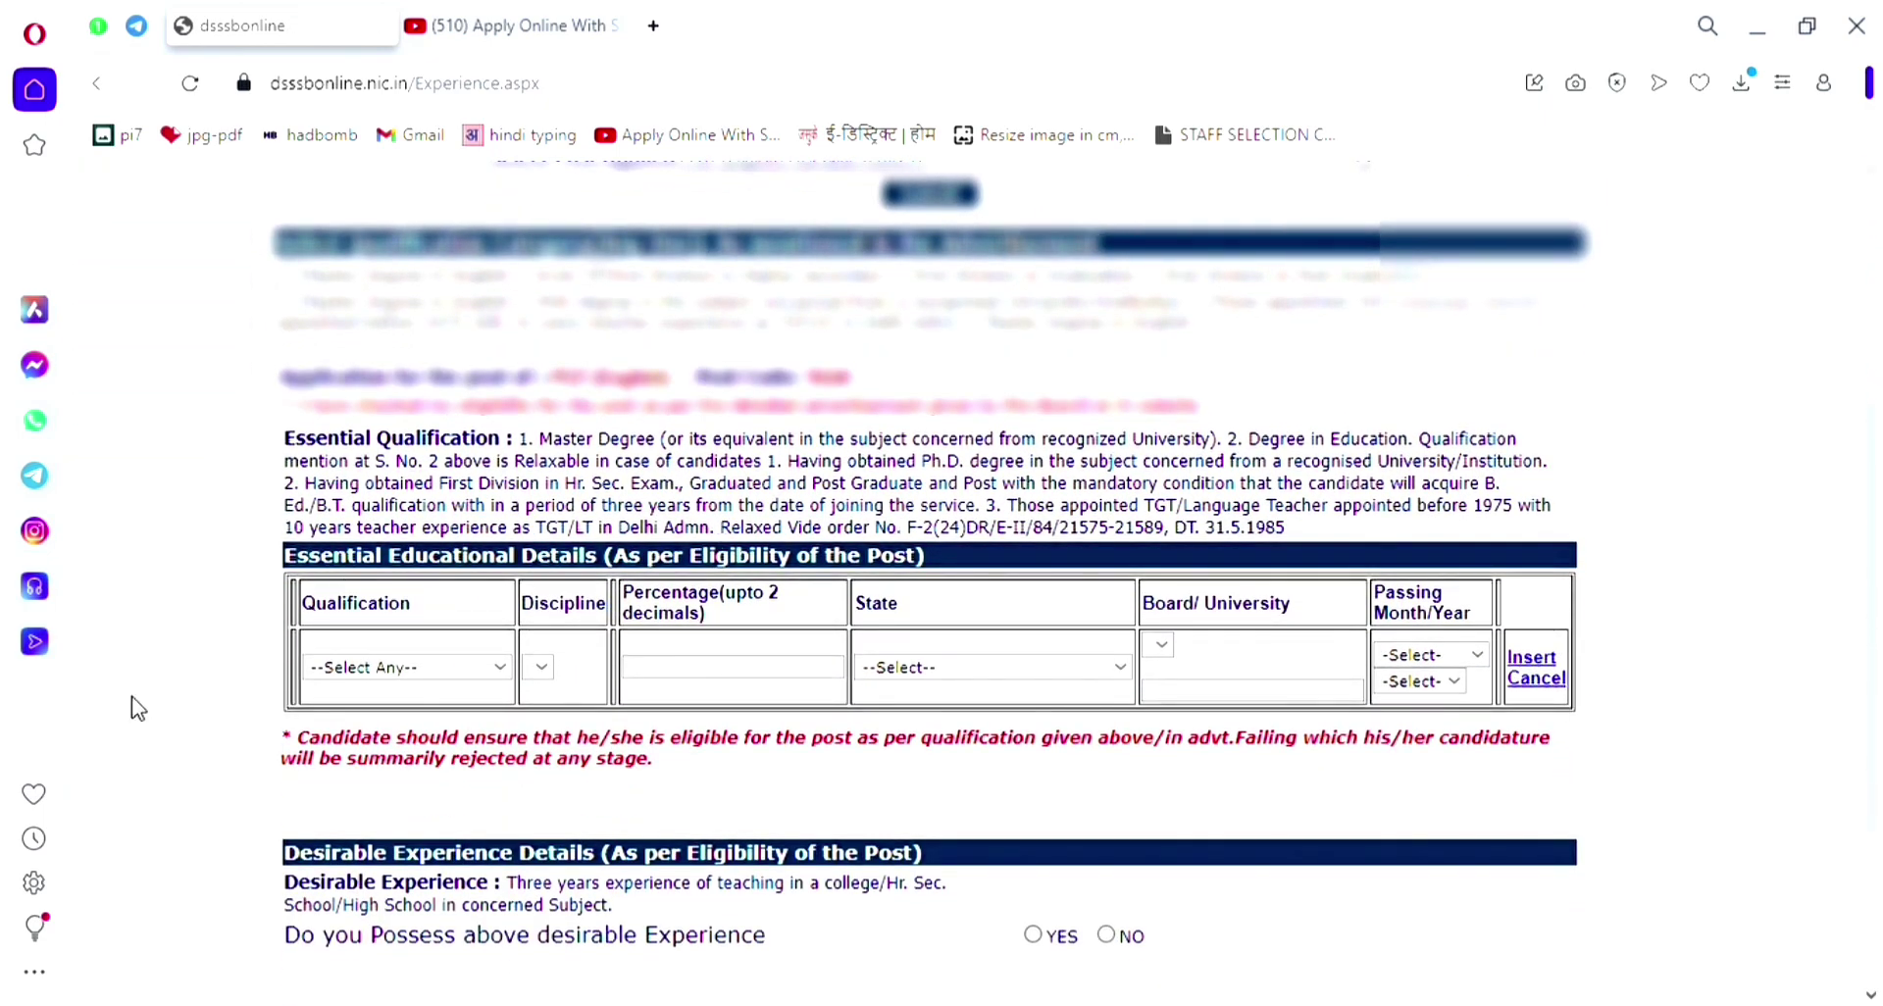
left_click(332, 721)
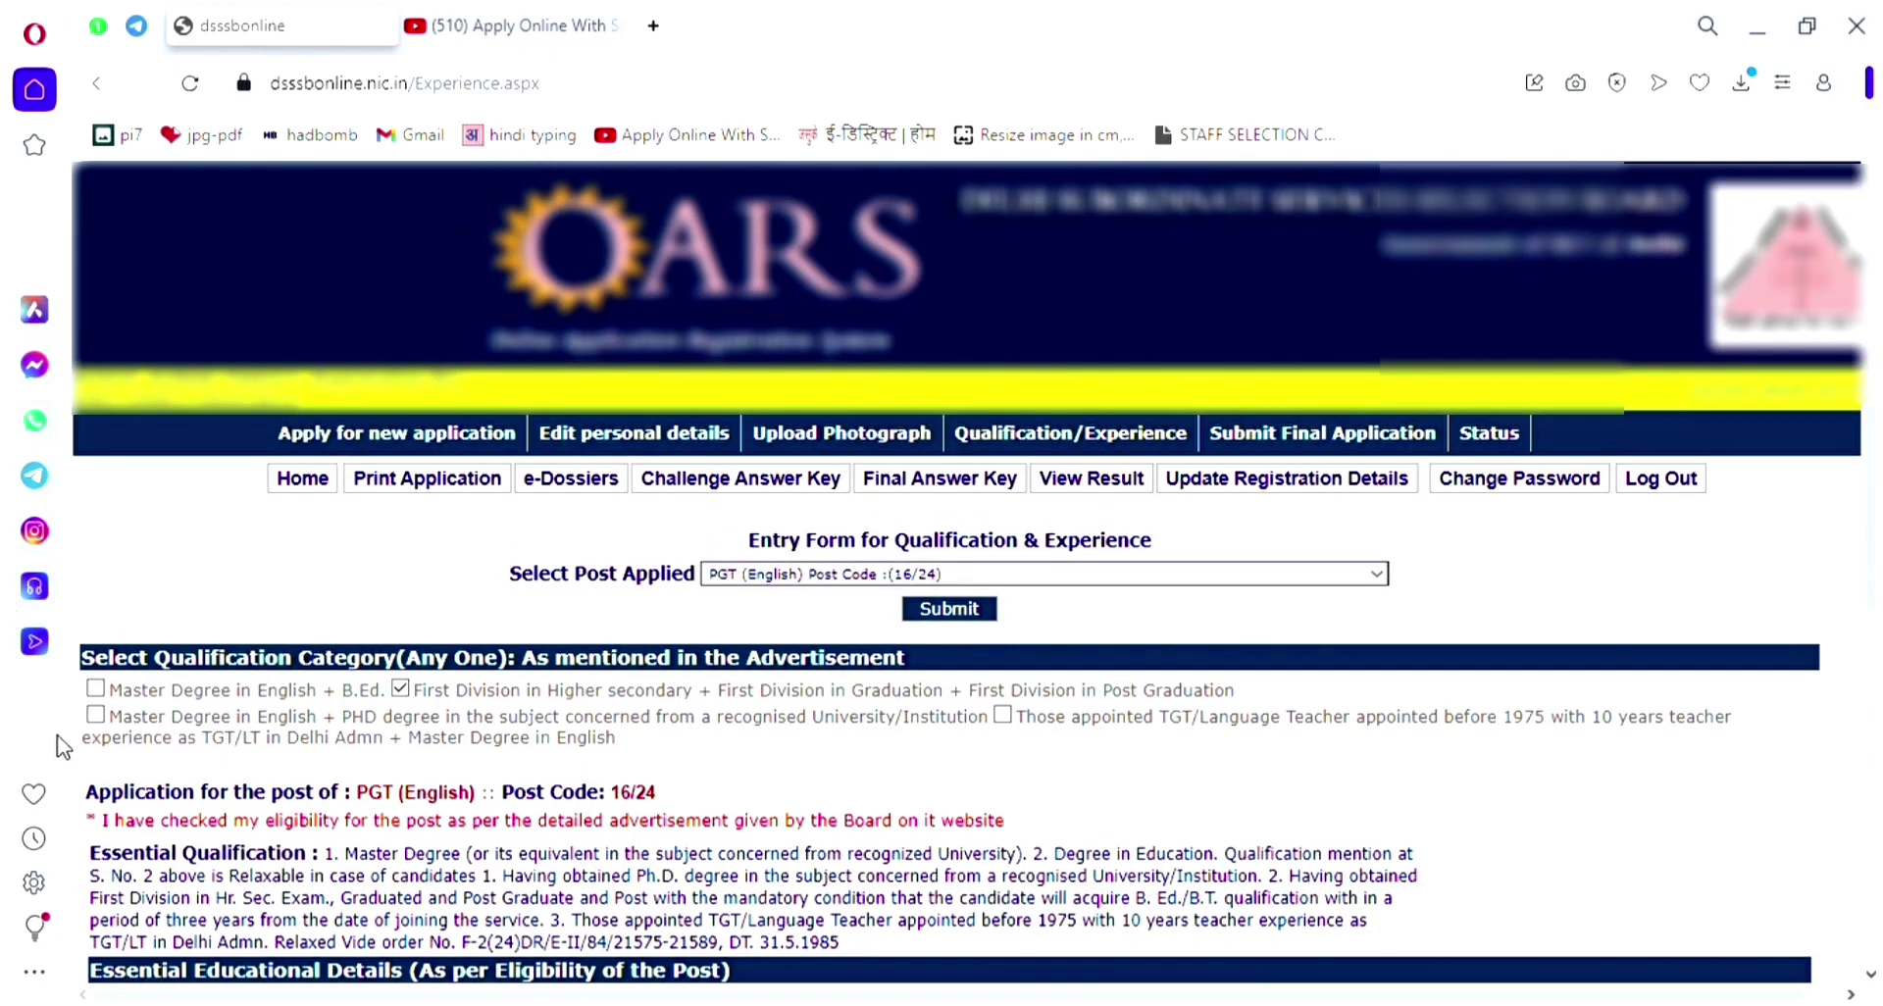
Try the Master Degree in English + PHD category with Post Graduate as qualification, followed by the category for TGT/Language Teachers appointed before 1975
left_click(95, 715)
left_click_drag(338, 714, 1213, 724)
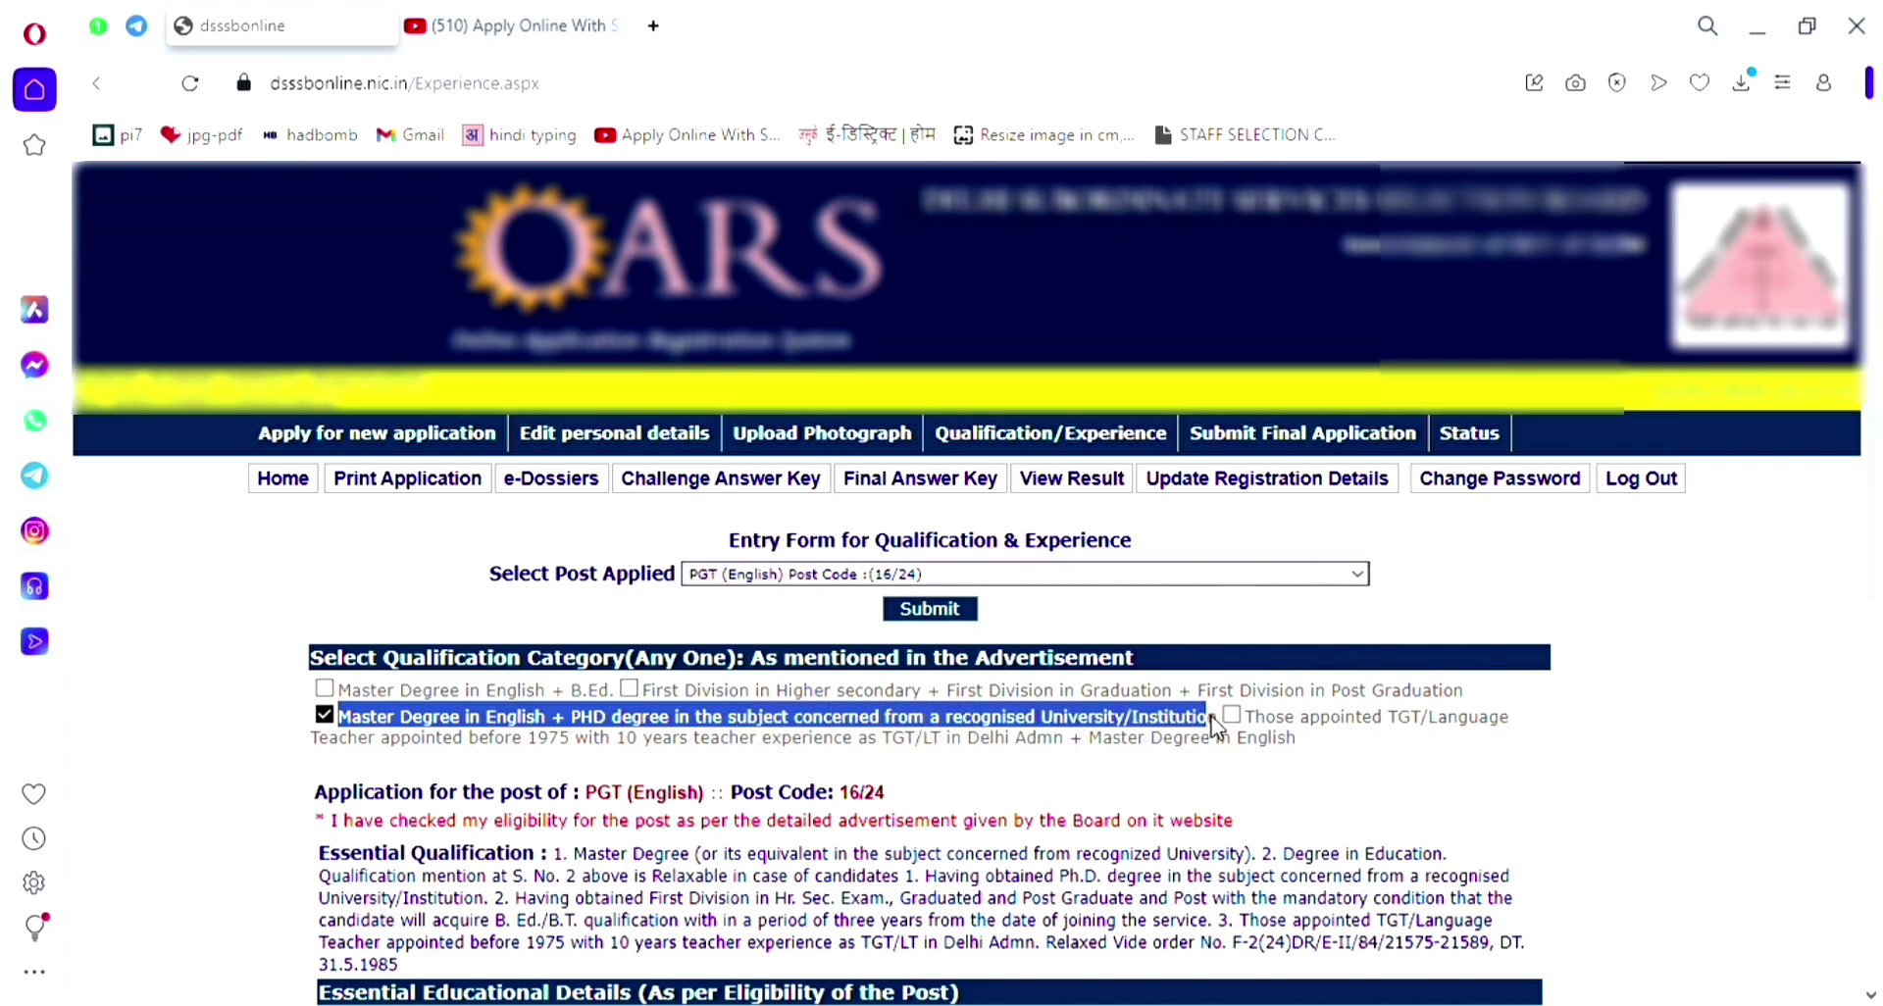
scroll(1115, 635, "down", 4)
left_click(365, 689)
left_click(377, 742)
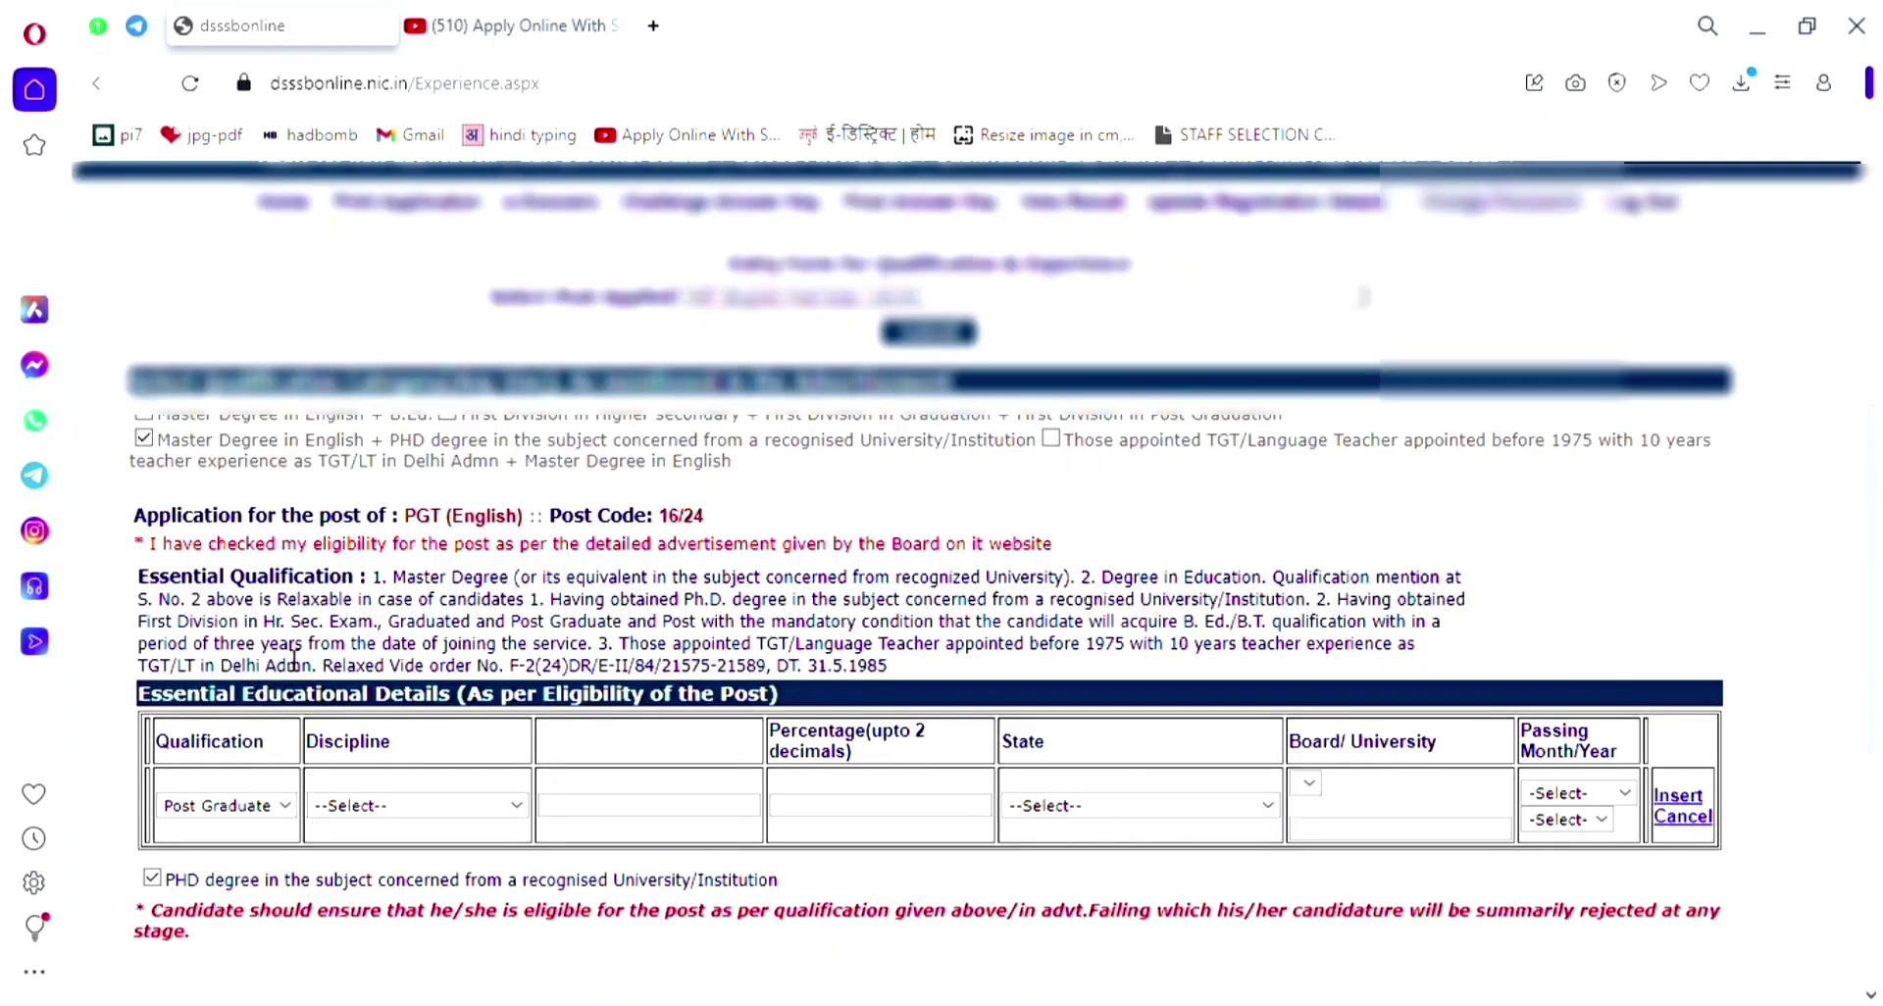
left_click(1050, 439)
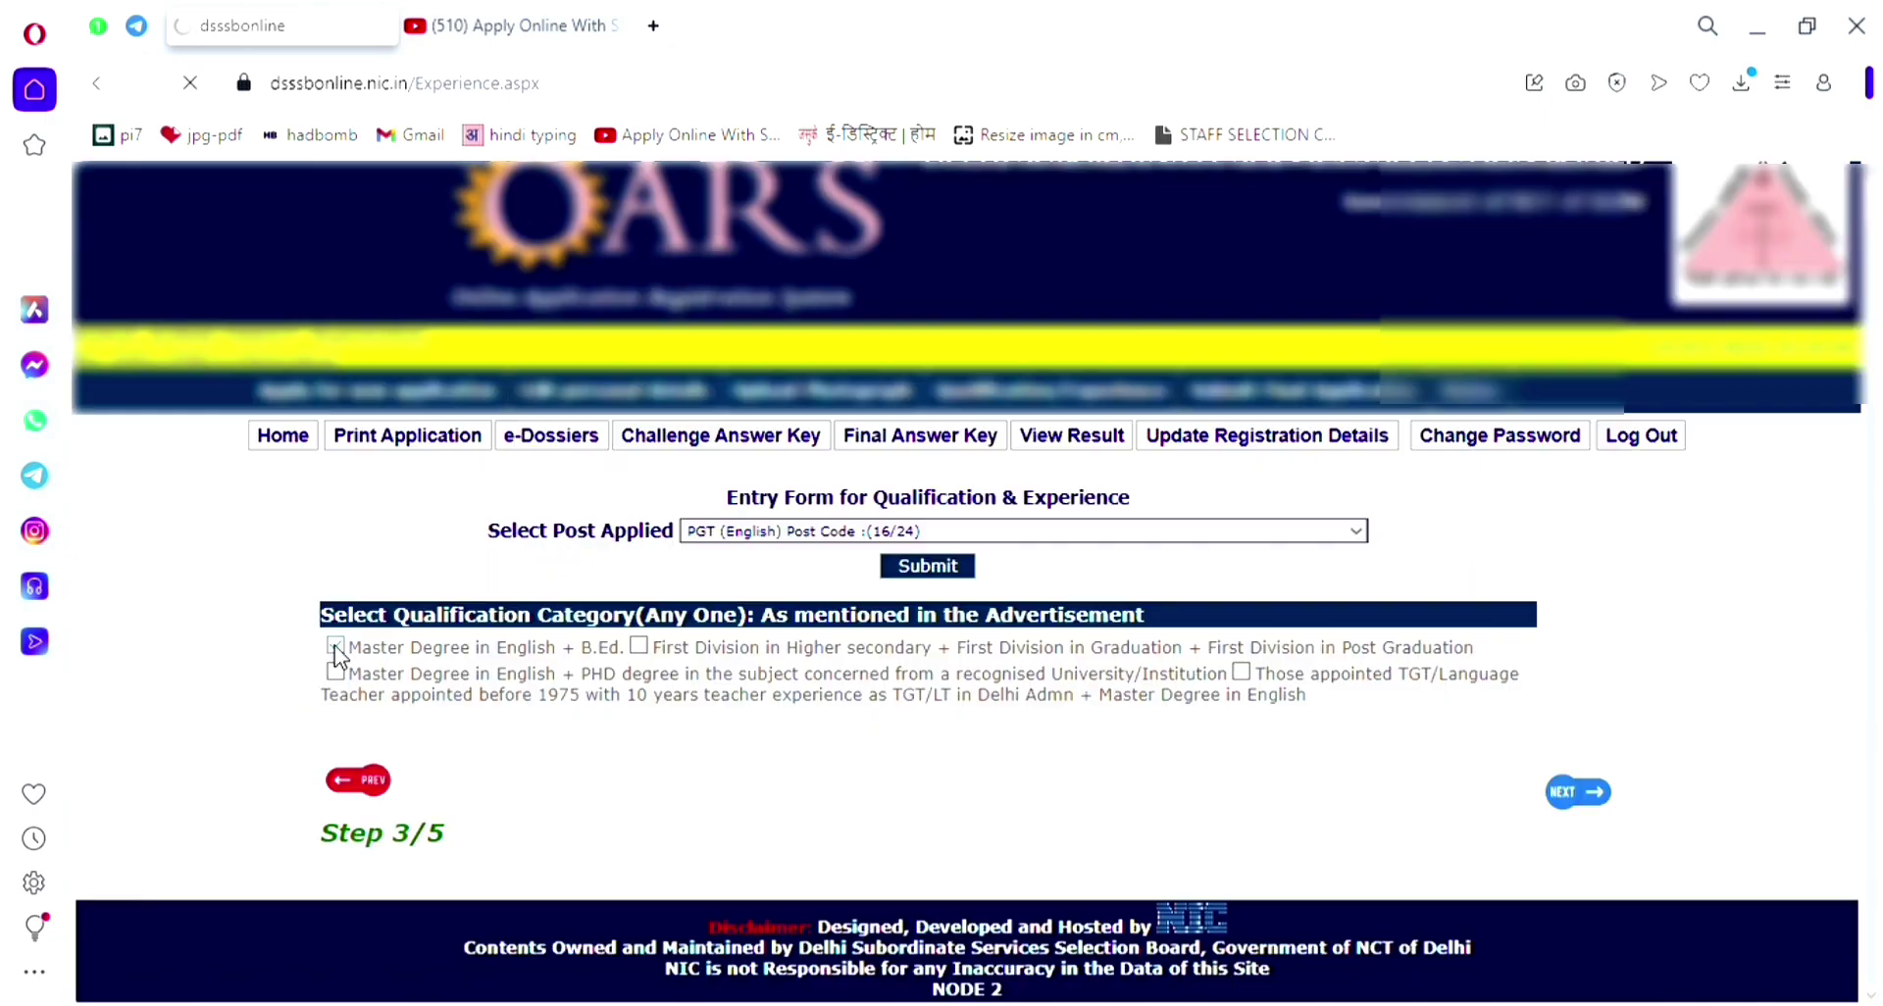
Select the Master Degree in English + B.Ed. category and fill in Post Graduation, Master Degree in English, with 88.00 percent
left_click(317, 645)
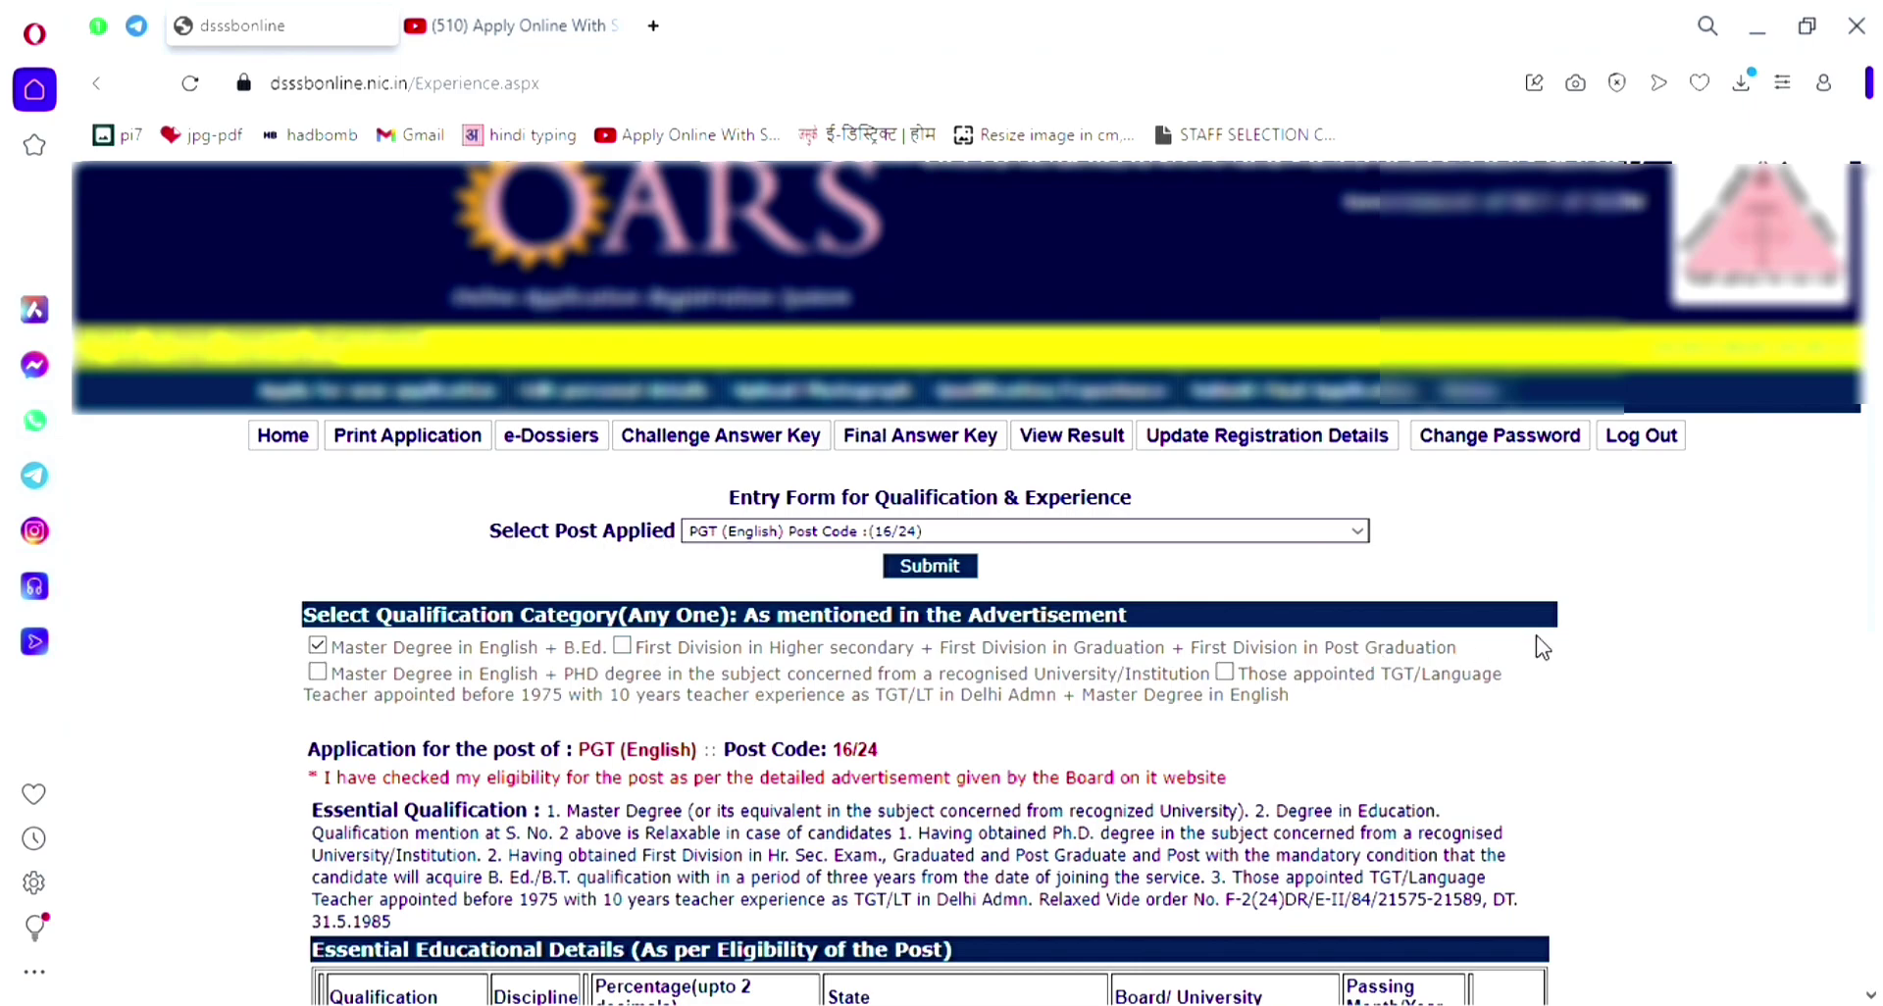
scroll(1706, 645, "down", 5)
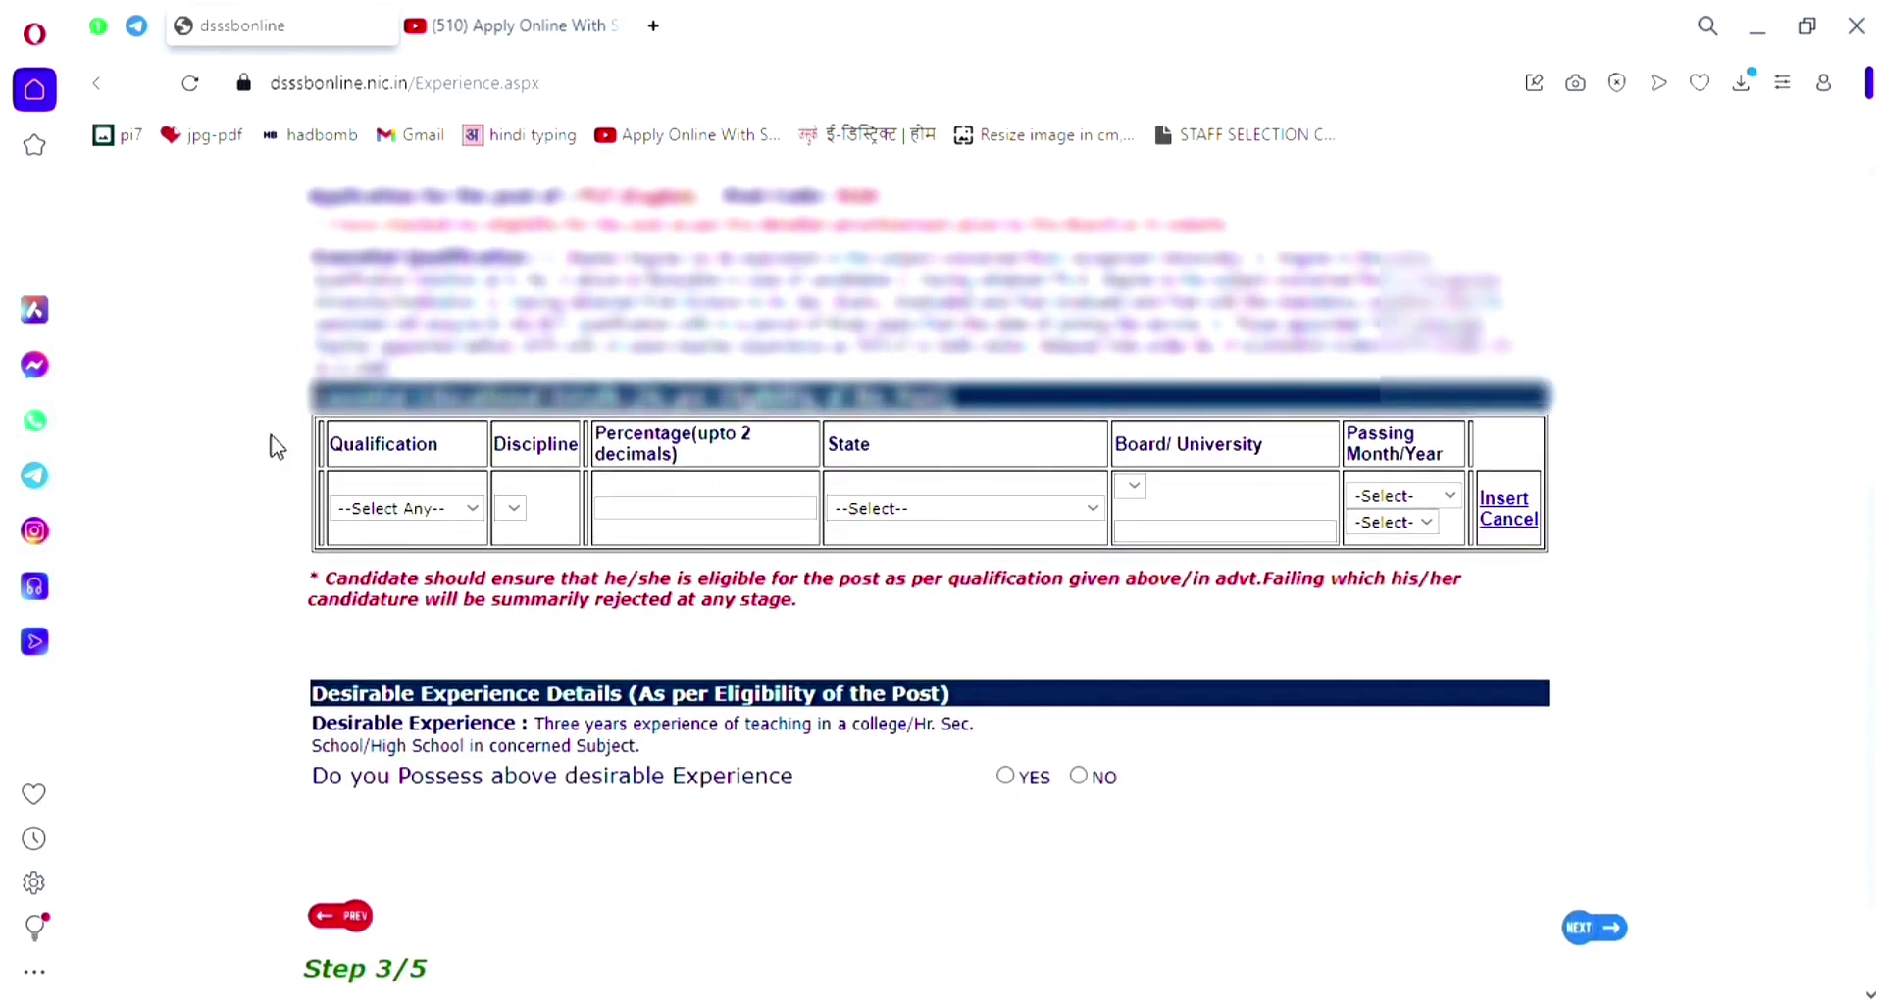
left_click(355, 557)
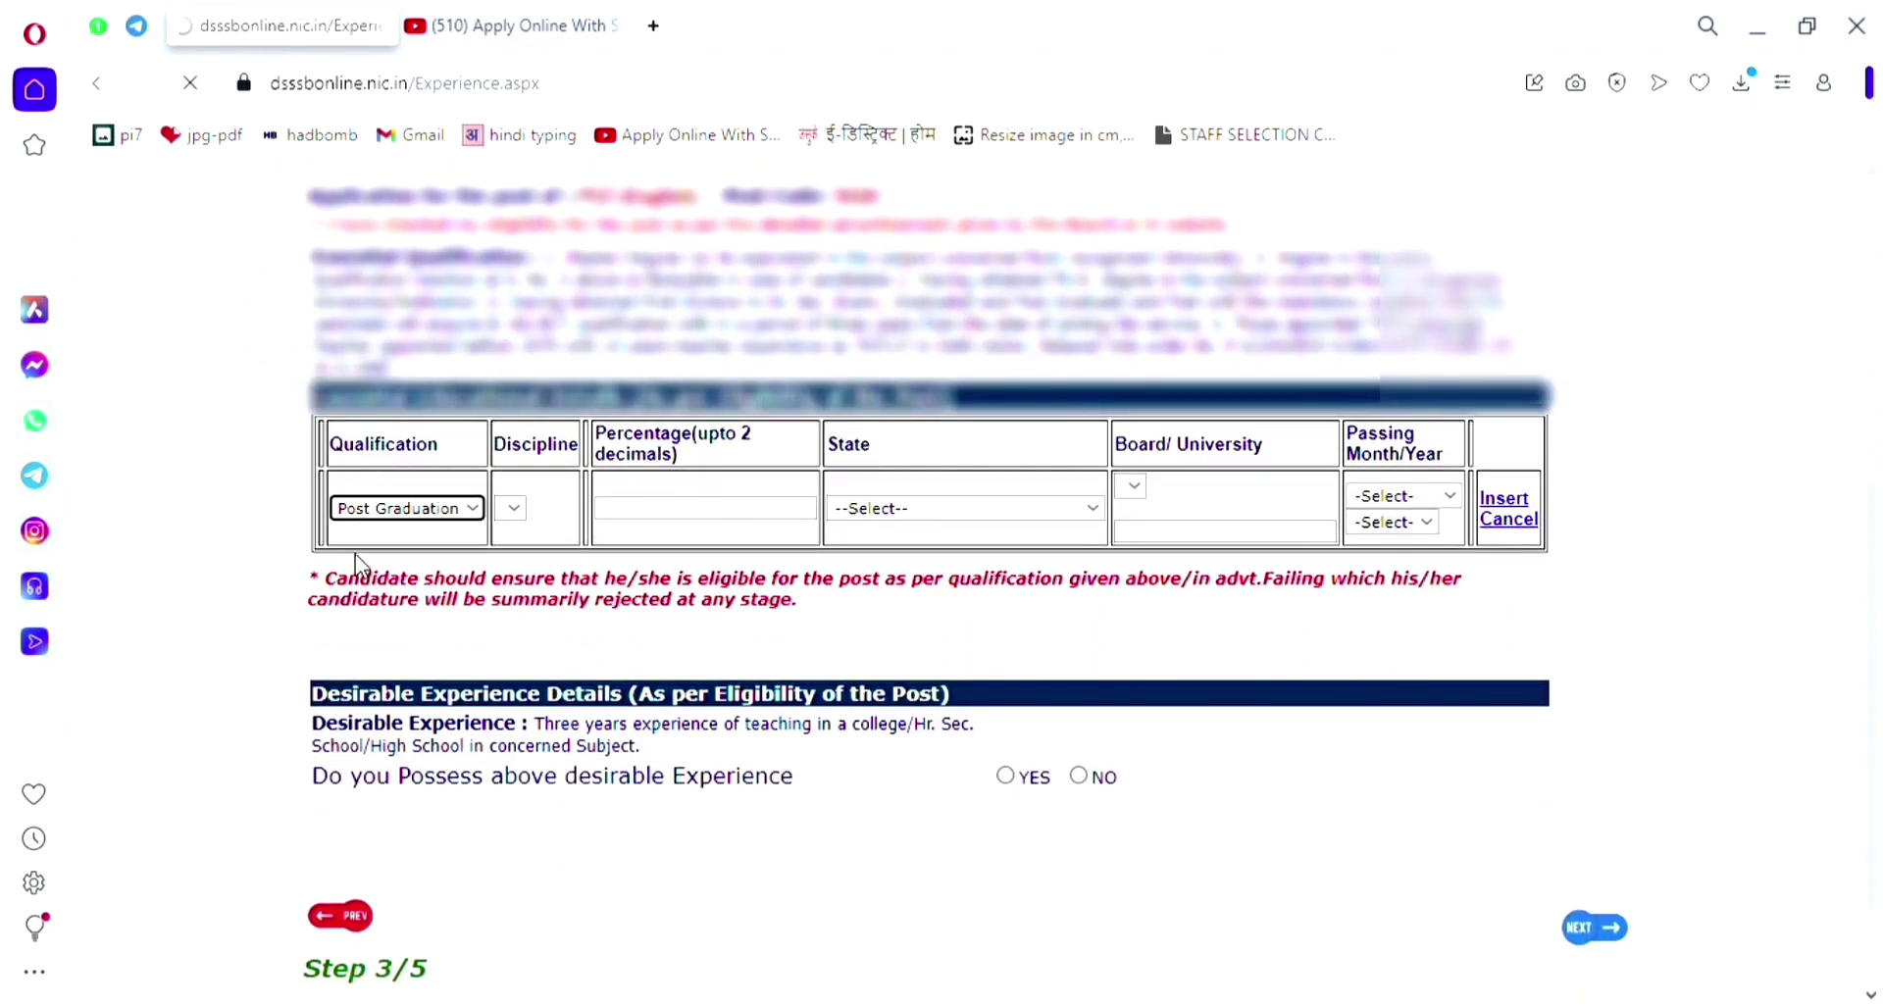
left_click(382, 542)
left_click(752, 495)
type("88.00")
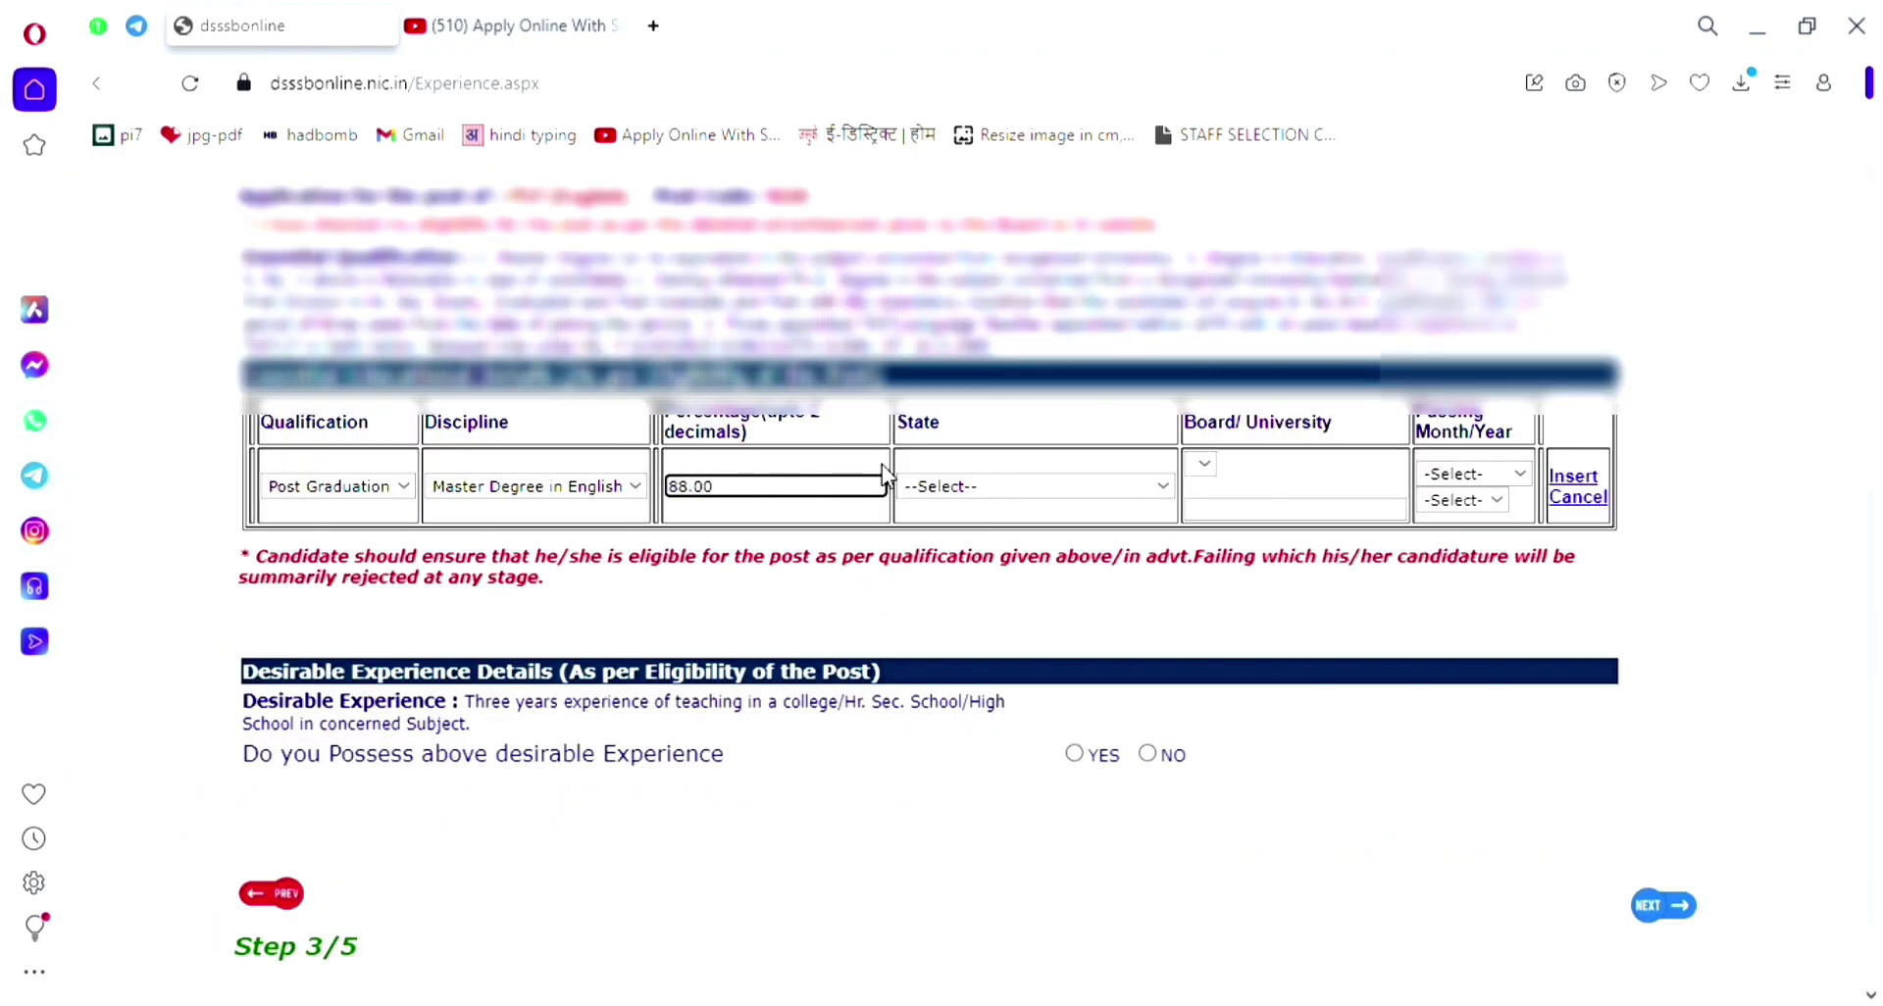
Complete and insert the Post Graduation entry with state UTTAR PRADESH, board Others, DR RML AVADH UNIVERSITY AYODHYA, passed July 2020
left_click(919, 481)
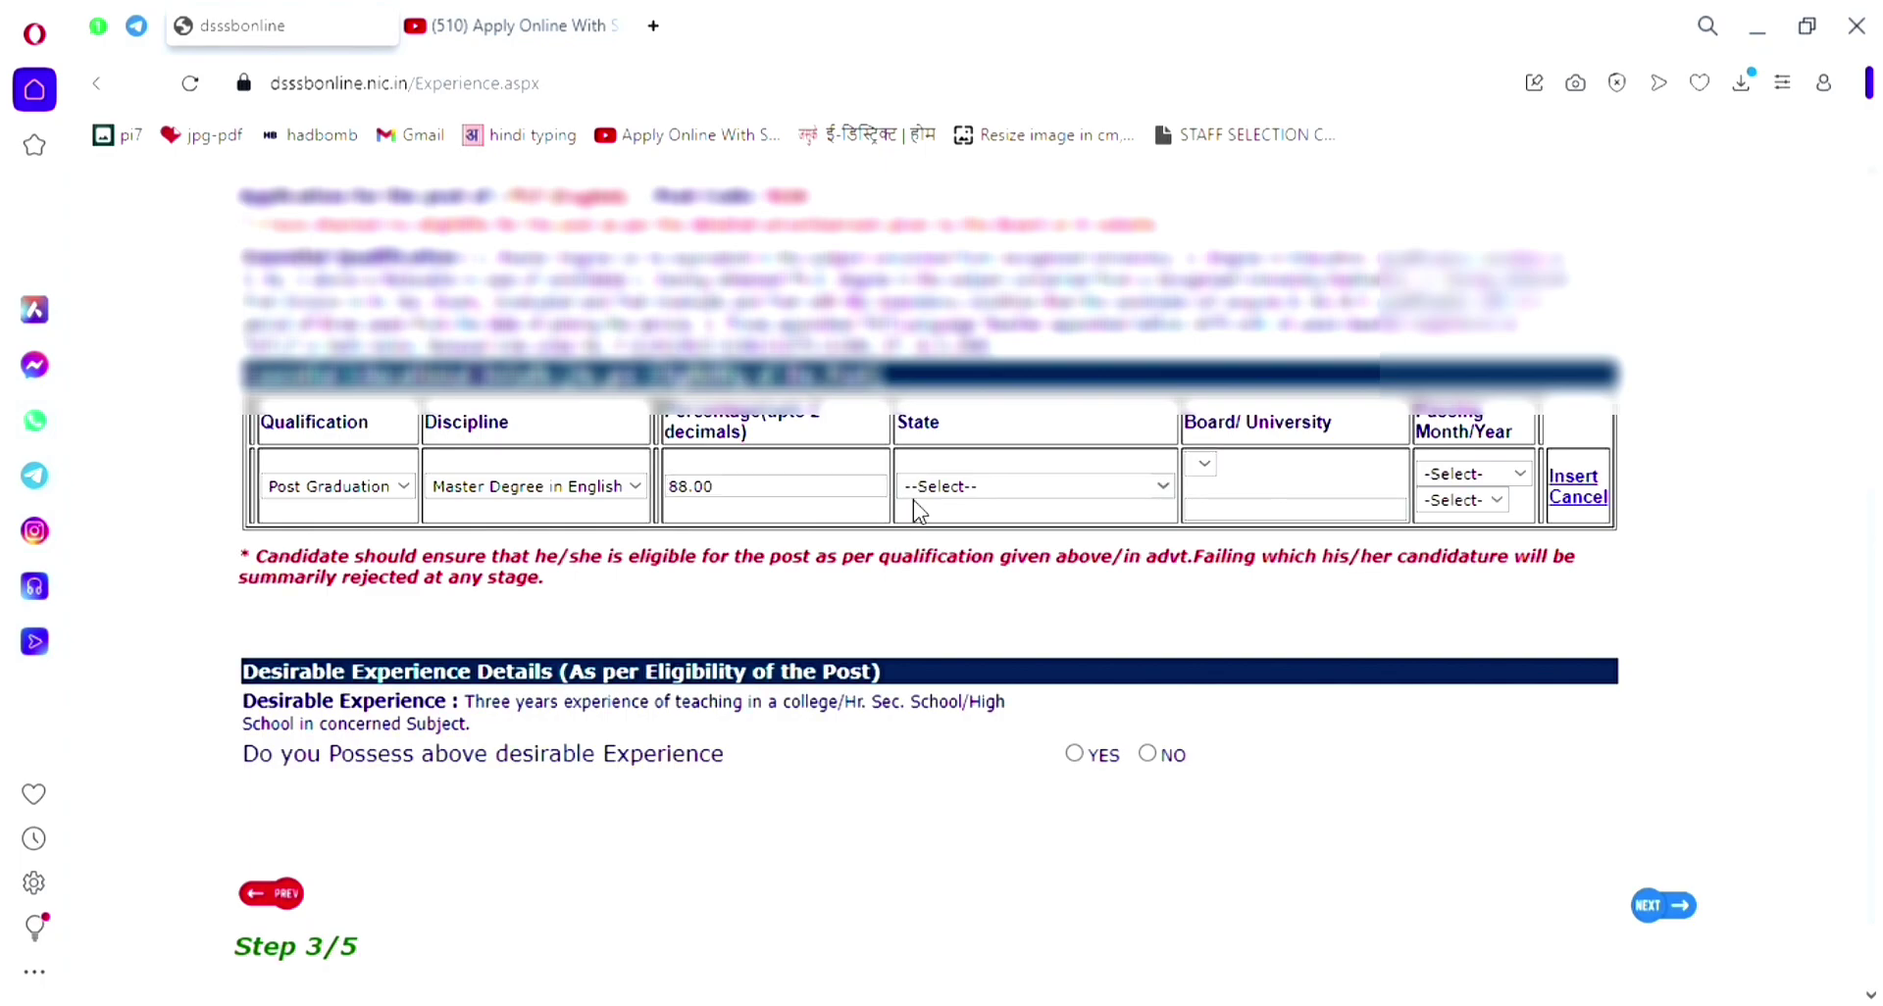
left_click(932, 628)
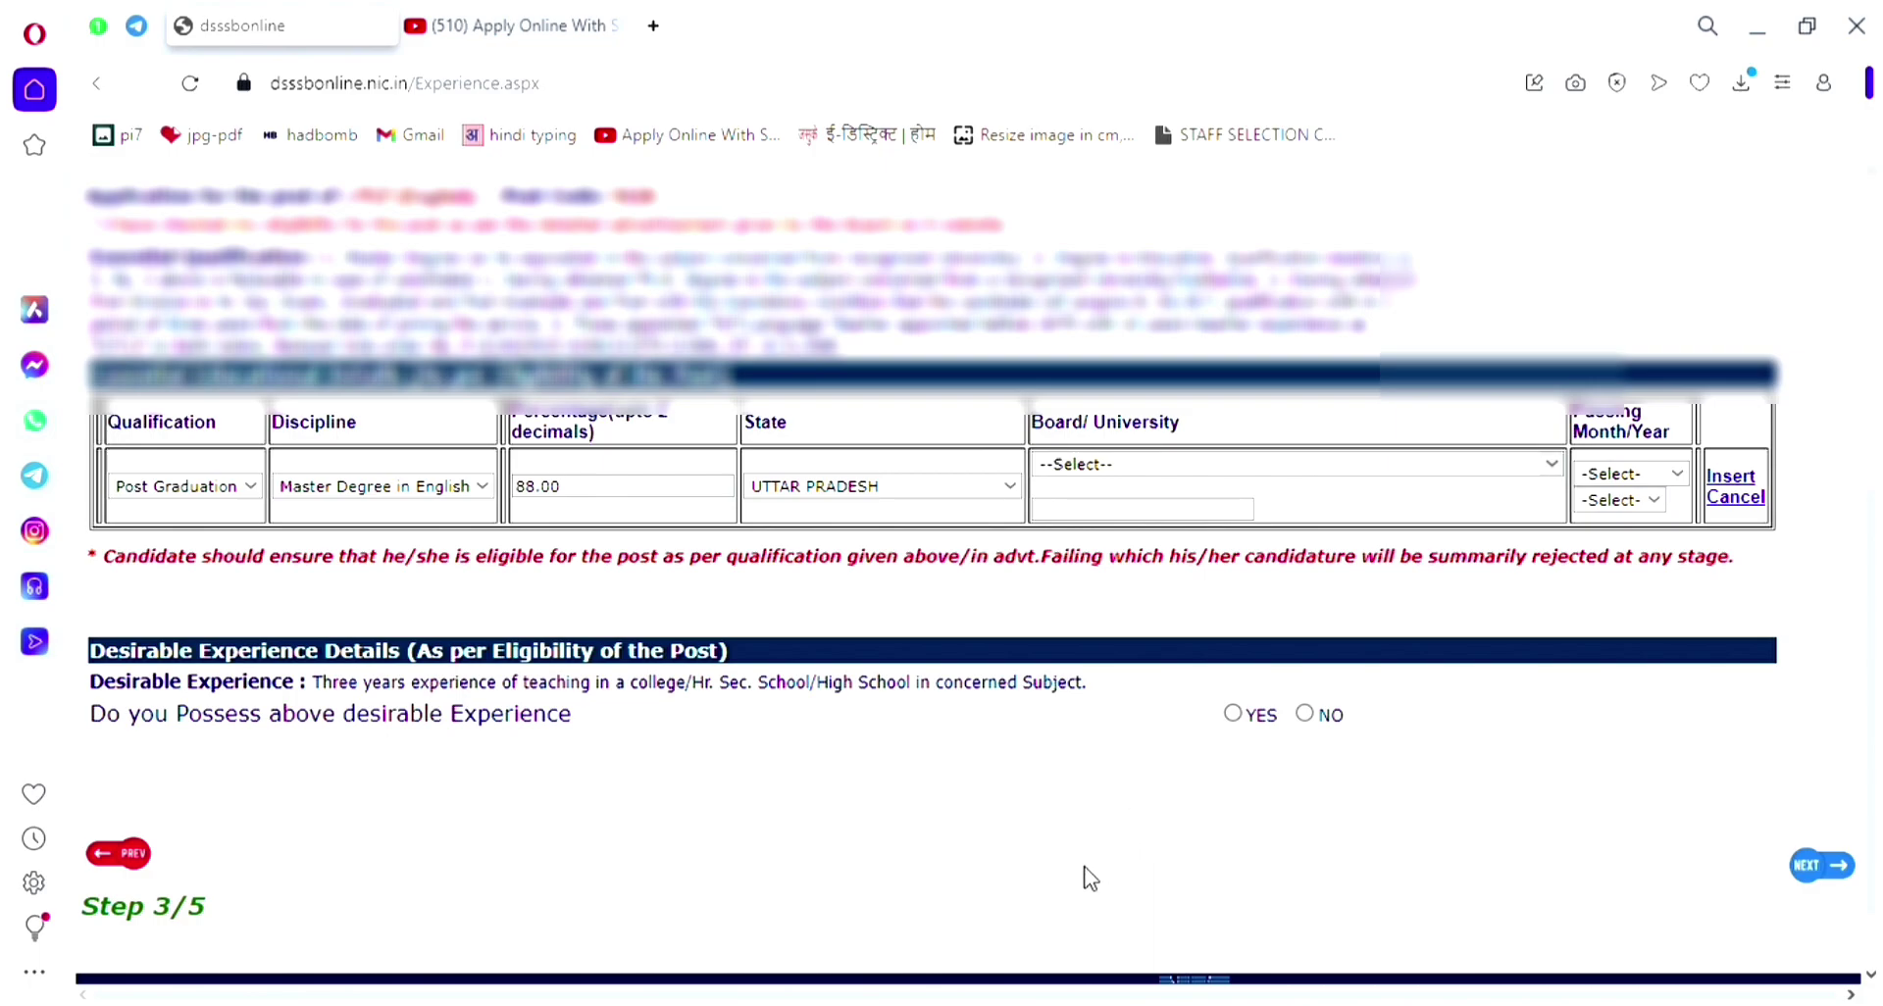
left_click(1103, 517)
type("AVADH UNIVERSITY")
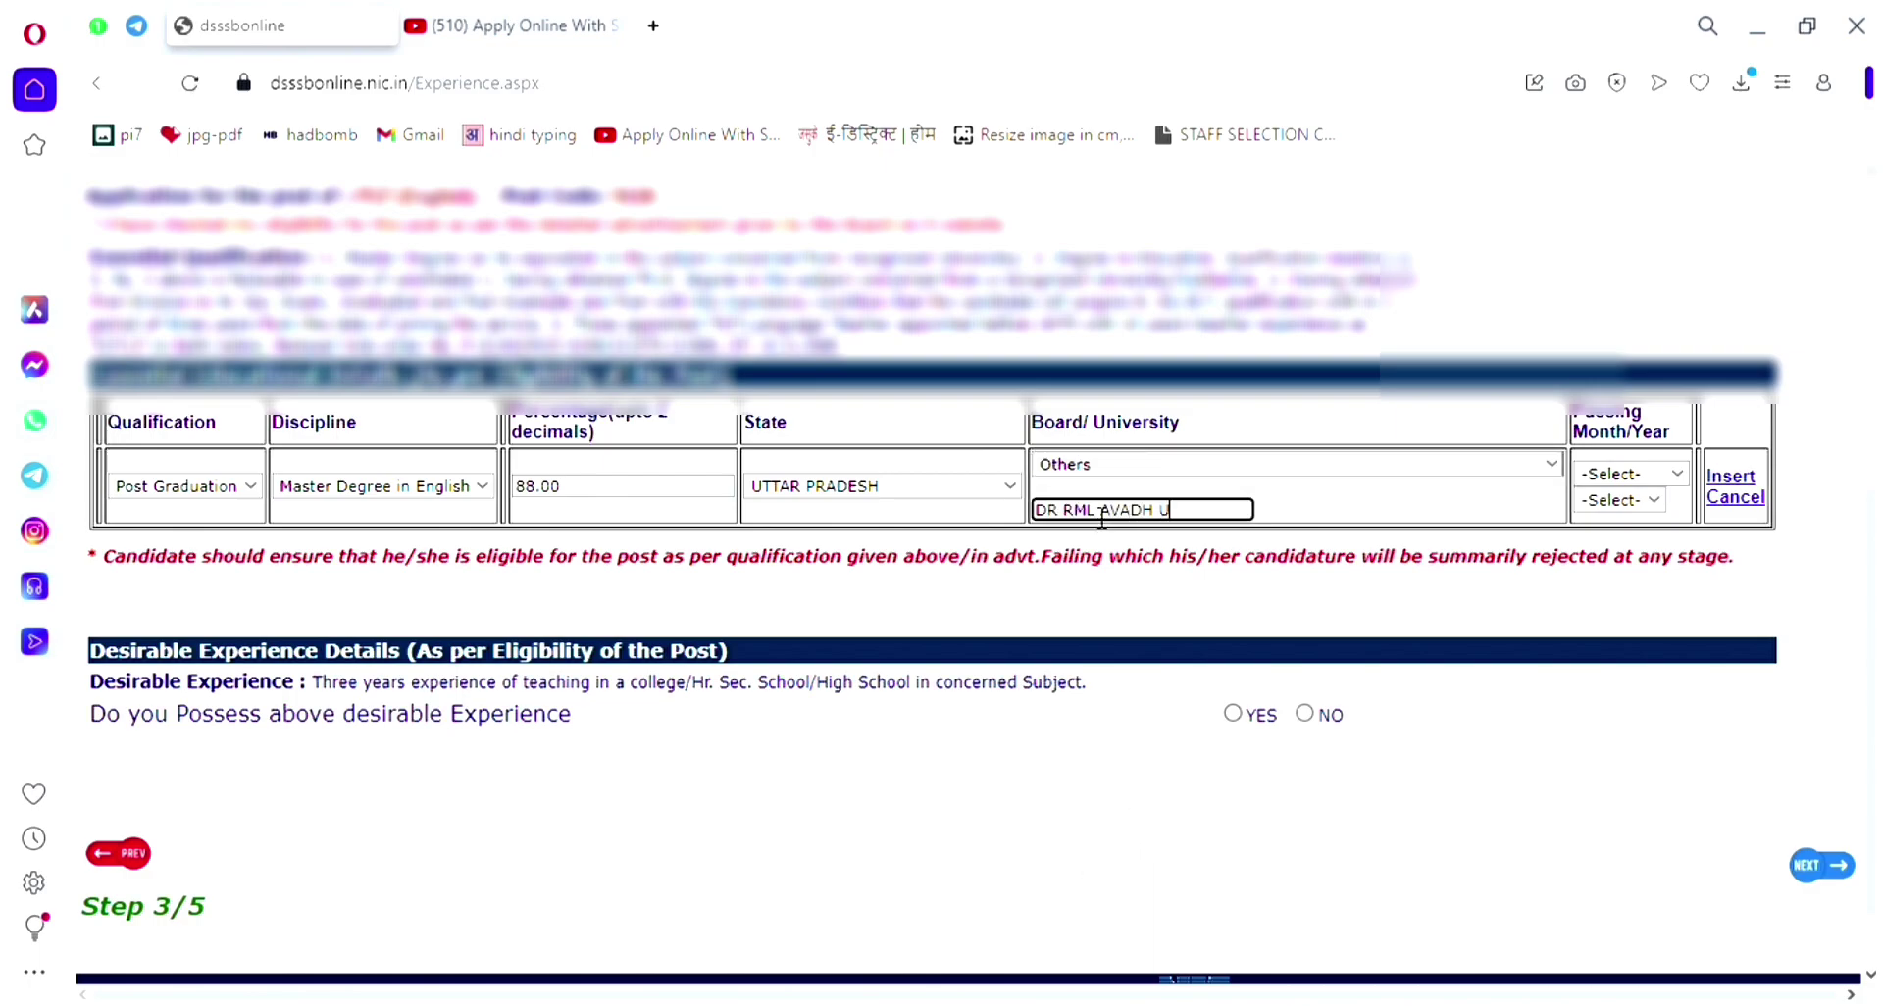
key("Tab")
type("jul")
key("Tab")
type("2020")
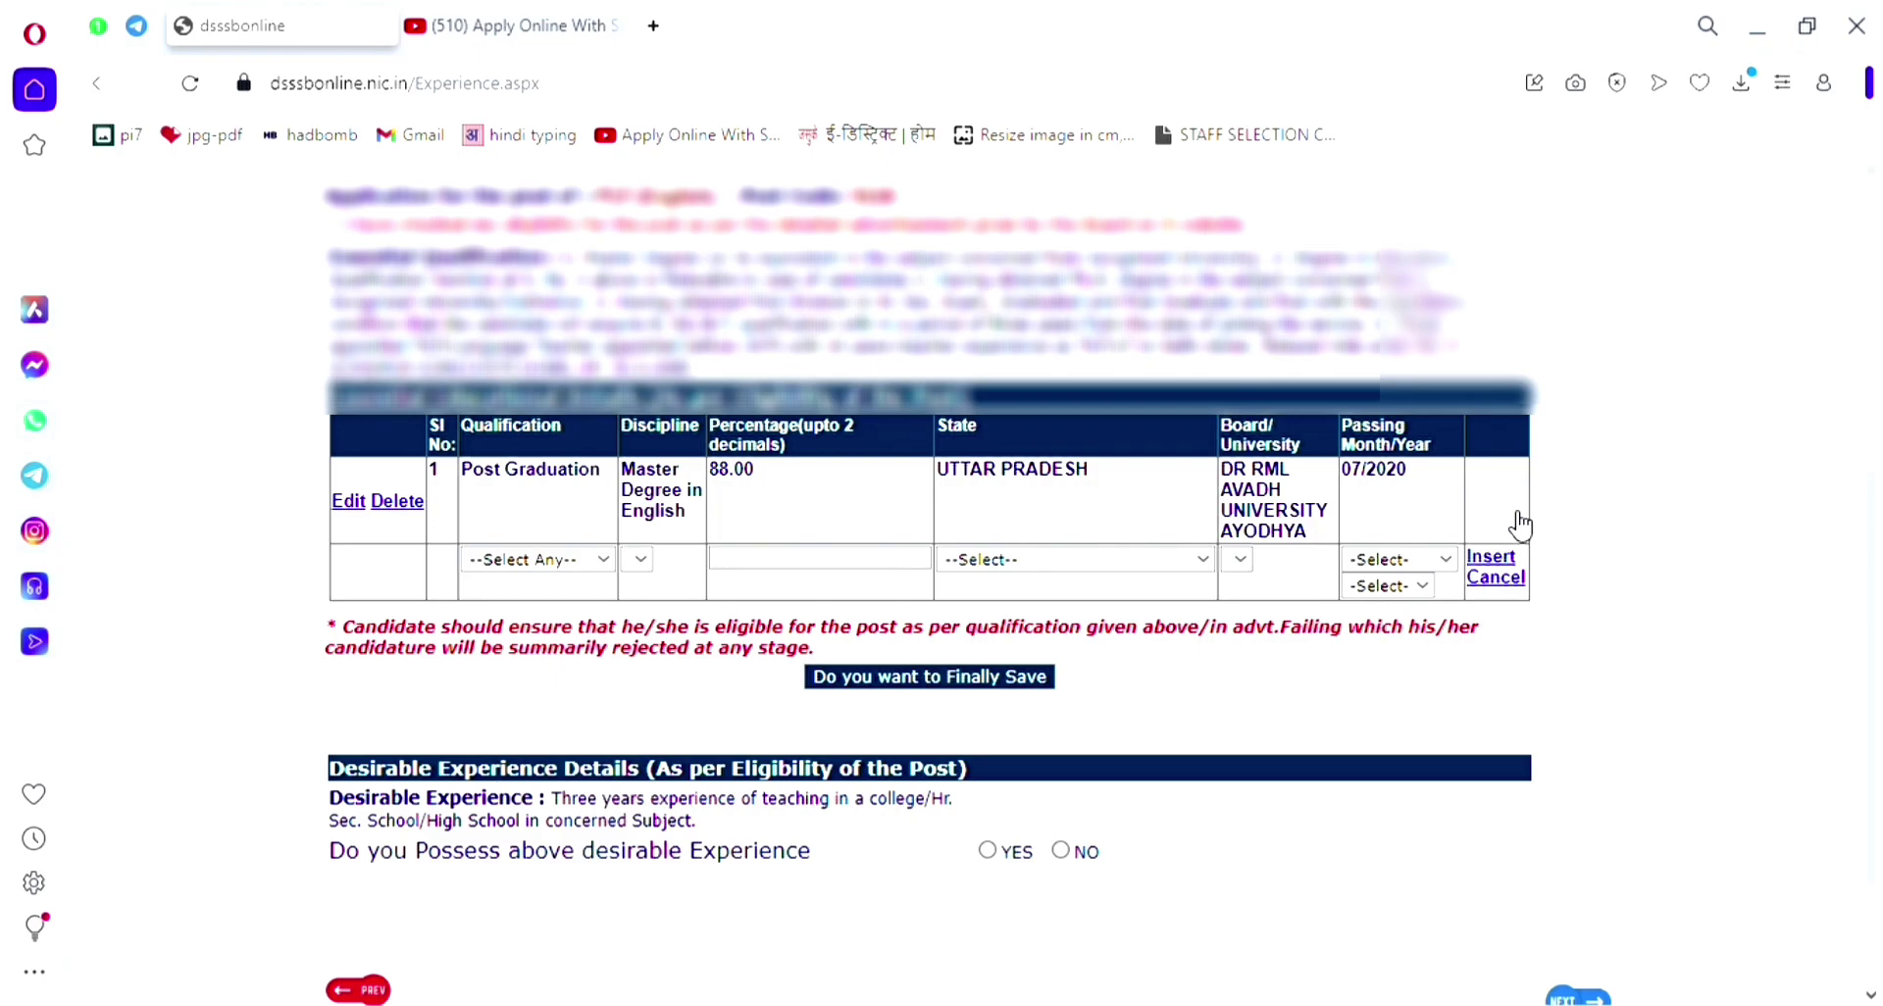
Add a Graduate entry for B.Ed. with 79.55 percent, UTTAR PRADESH, DR RML AVADH UNIVERSITY AYODHYA, passed 05/2022
left_click(566, 569)
left_click(489, 636)
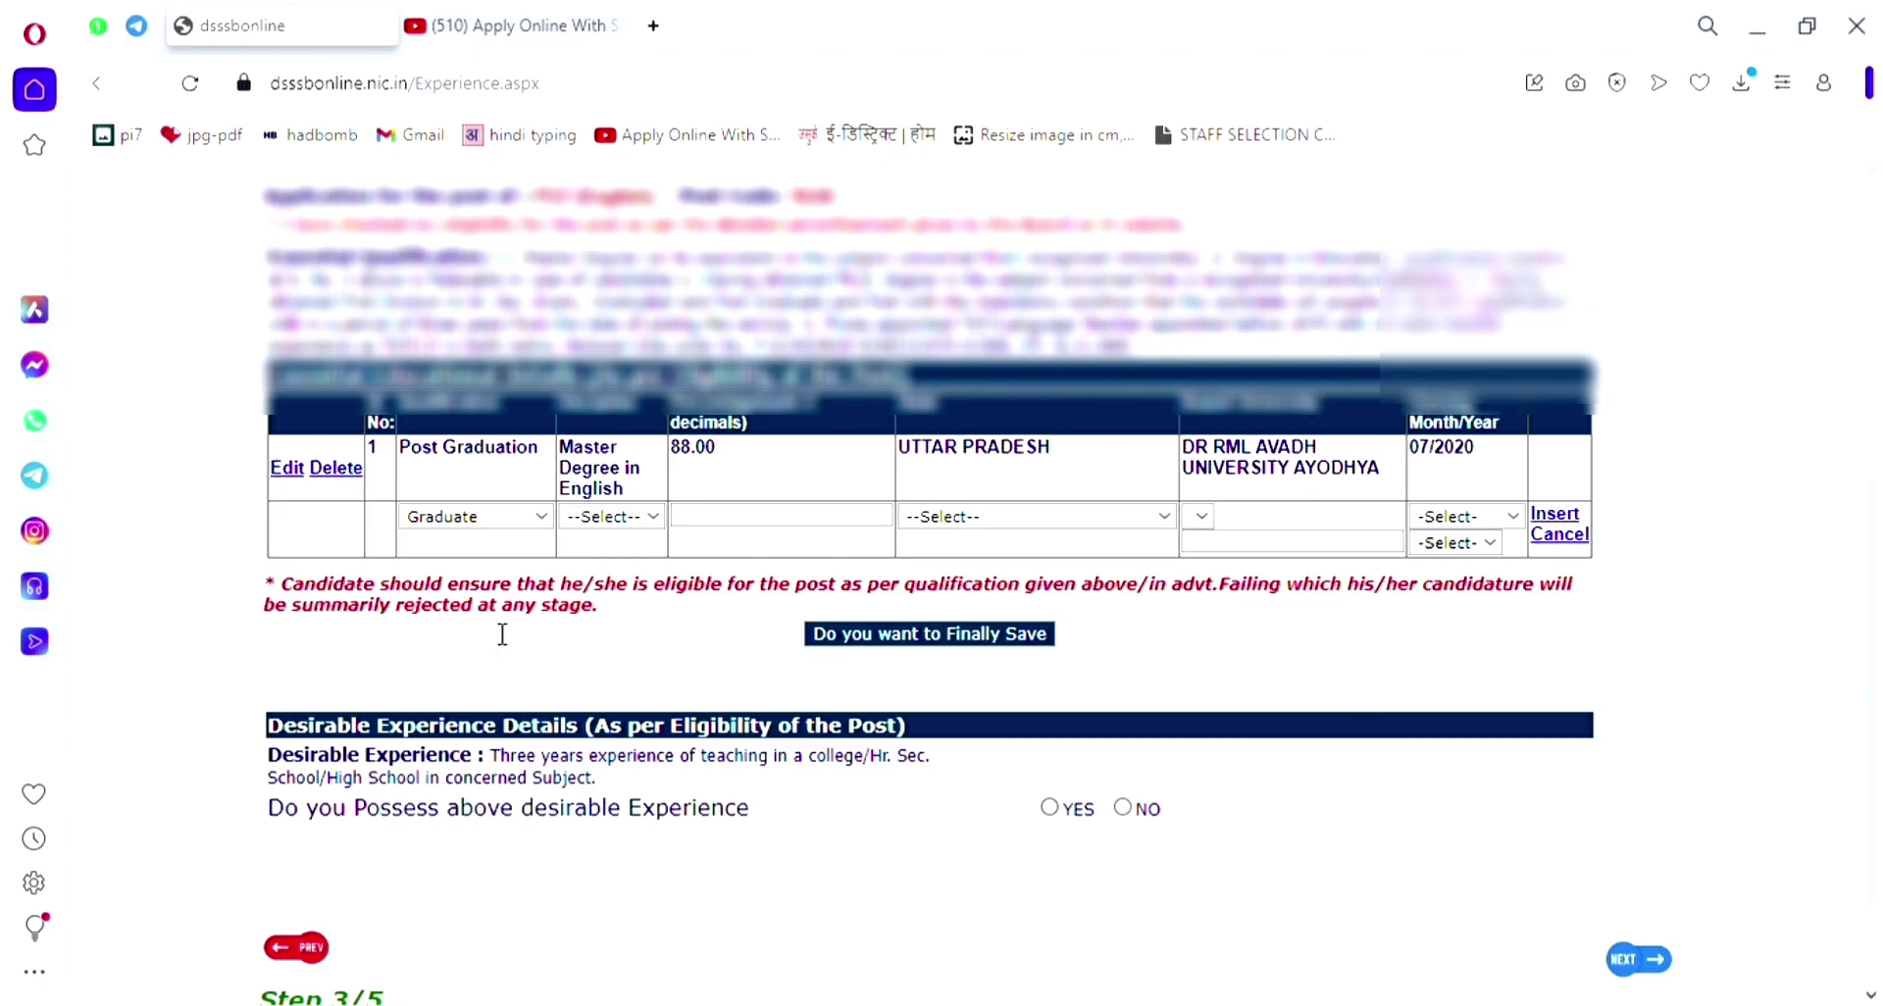
left_click(616, 516)
left_click(606, 578)
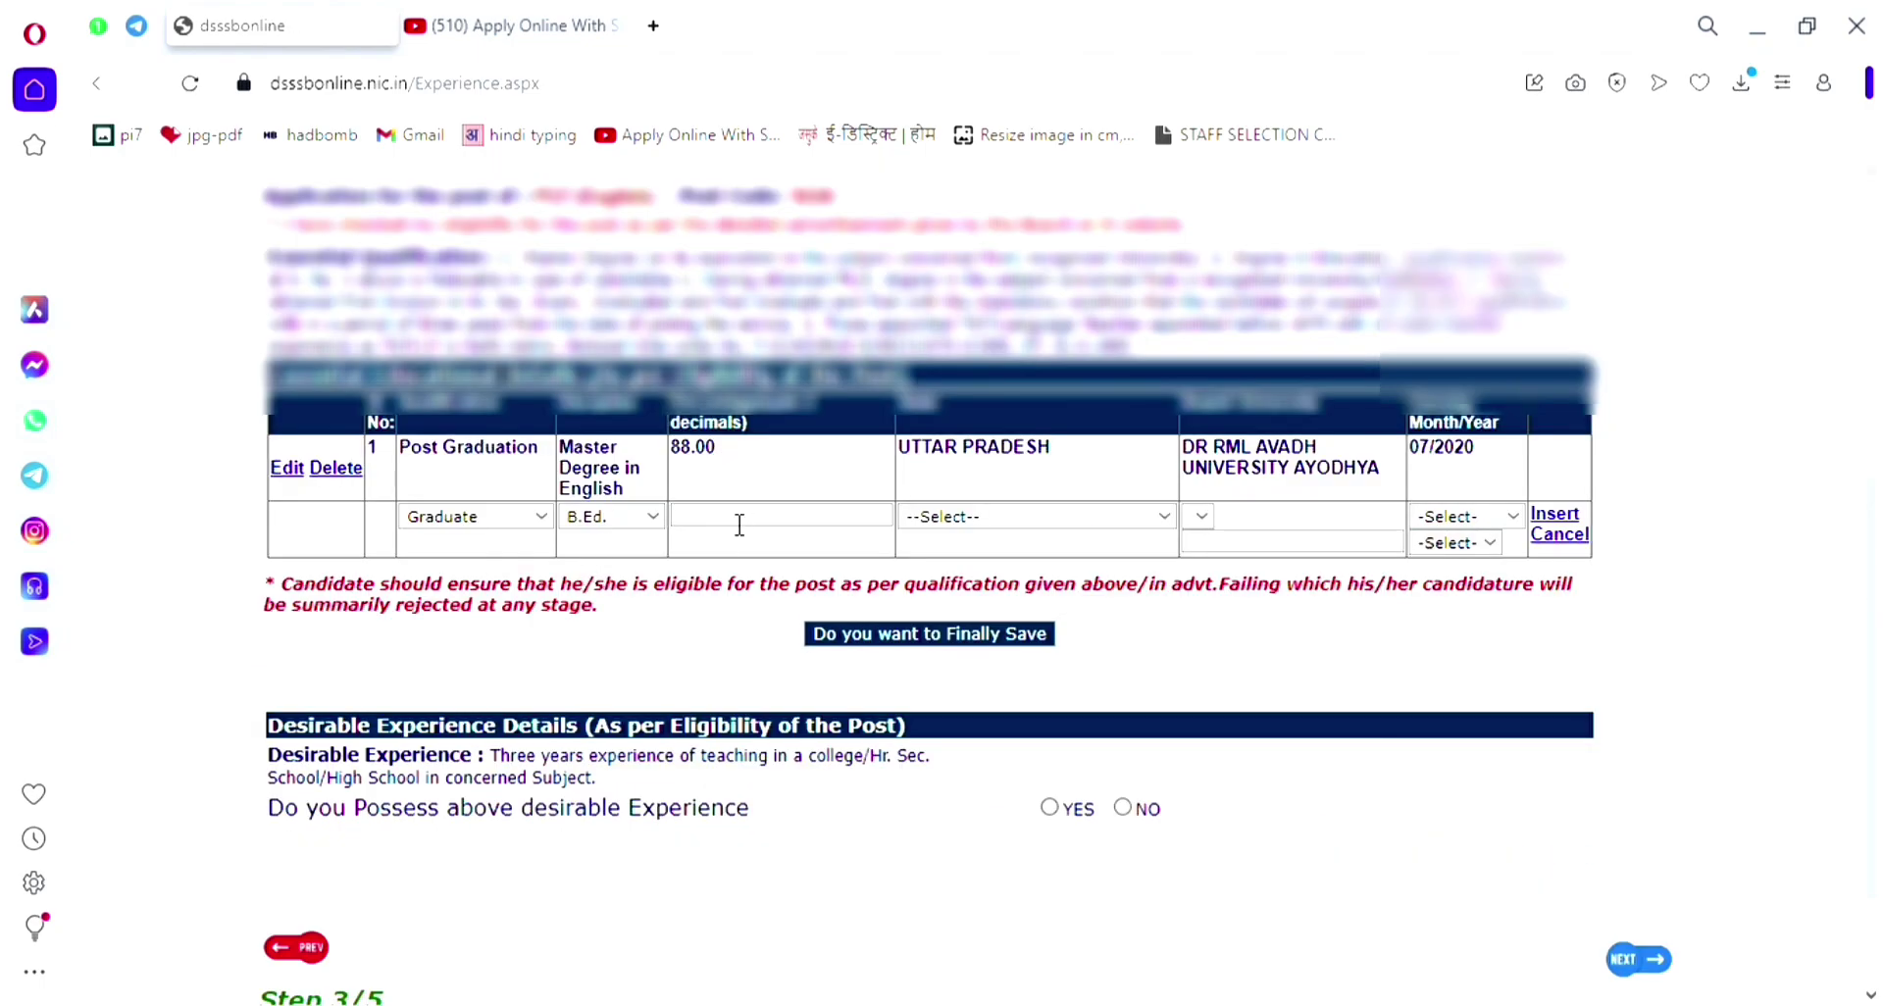
left_click(739, 525)
type("79.55")
left_click(1145, 516)
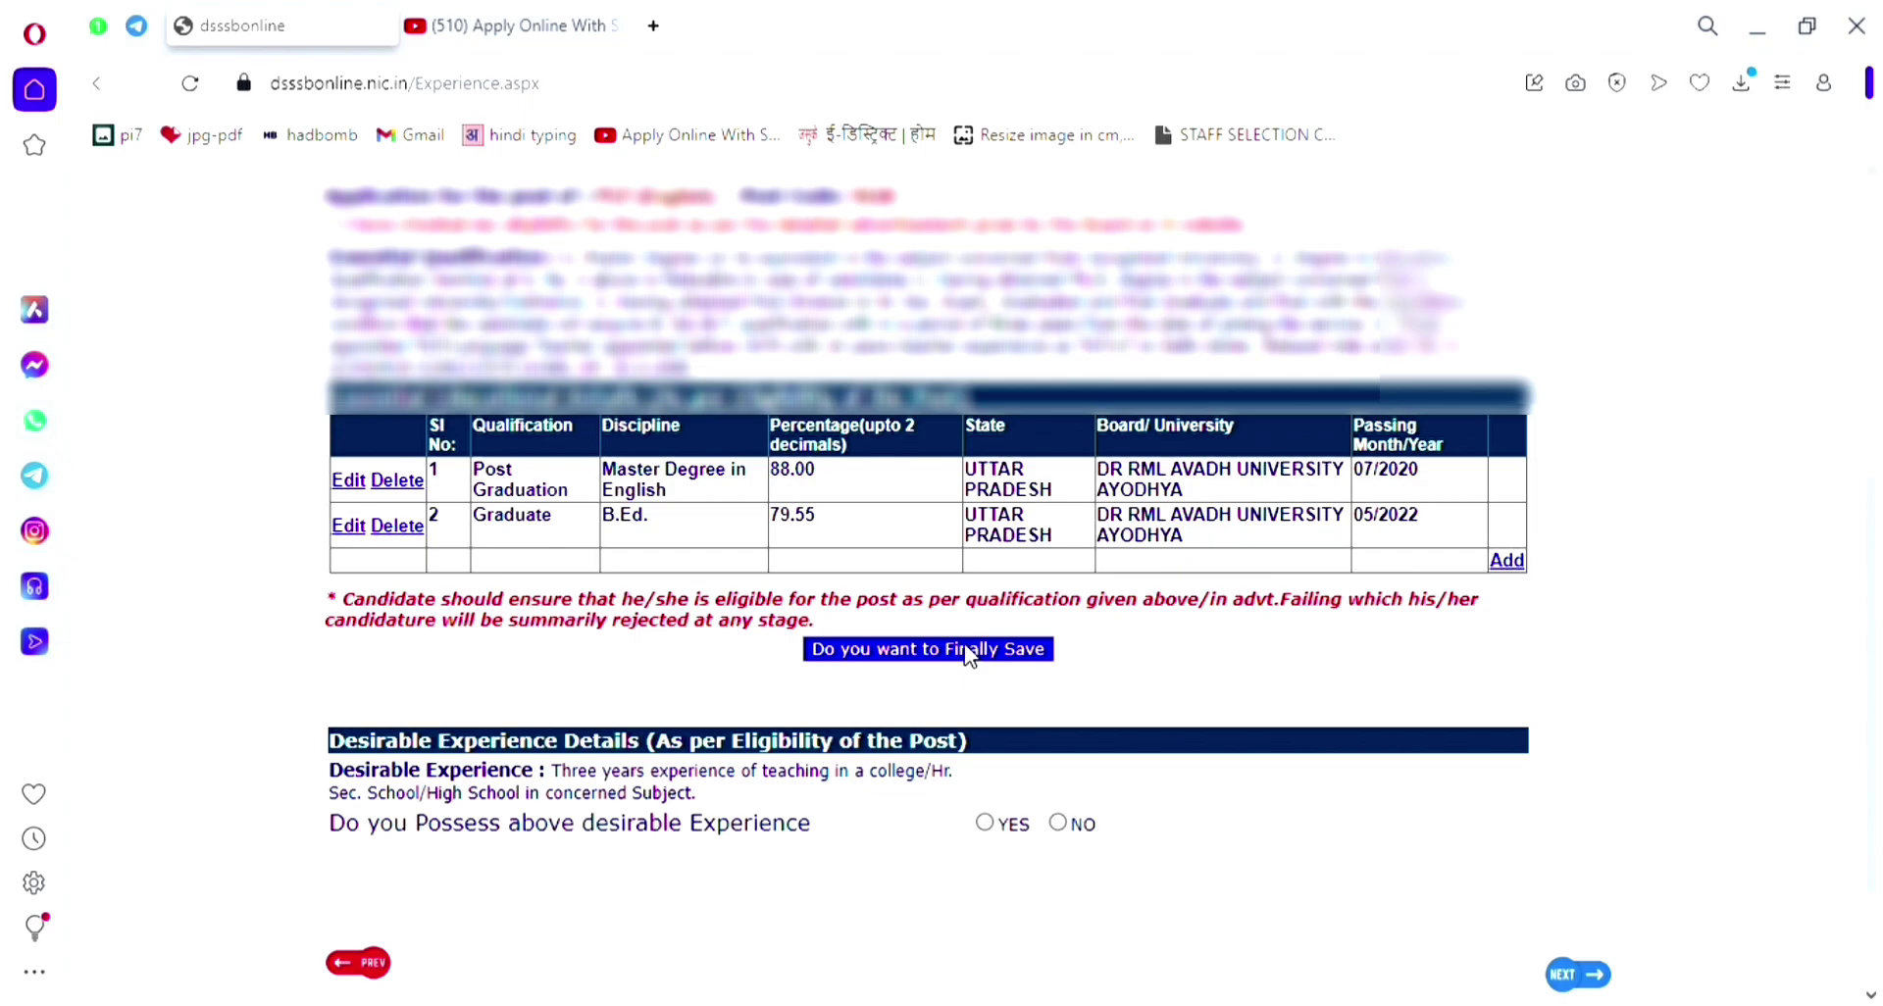
Finally save the educational details and the desirable teaching experience answer as NO
left_click(970, 652)
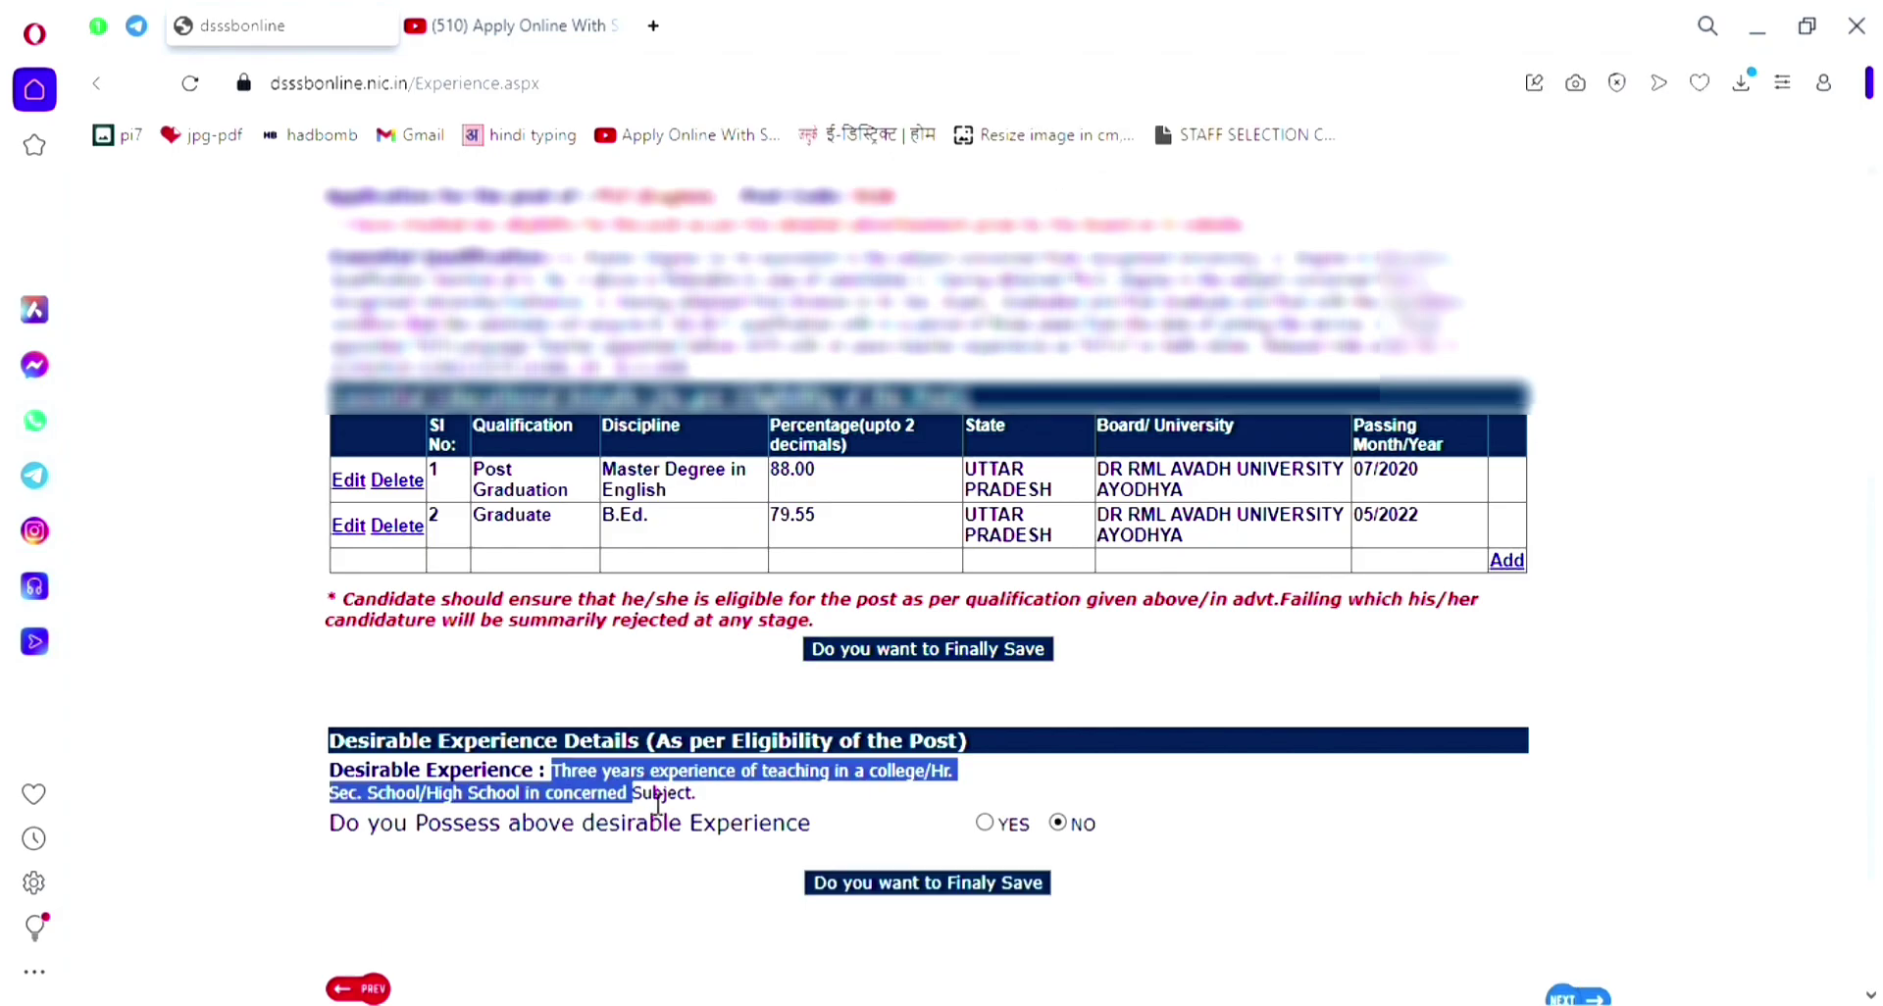
left_click_drag(642, 800, 713, 806)
left_click(918, 975)
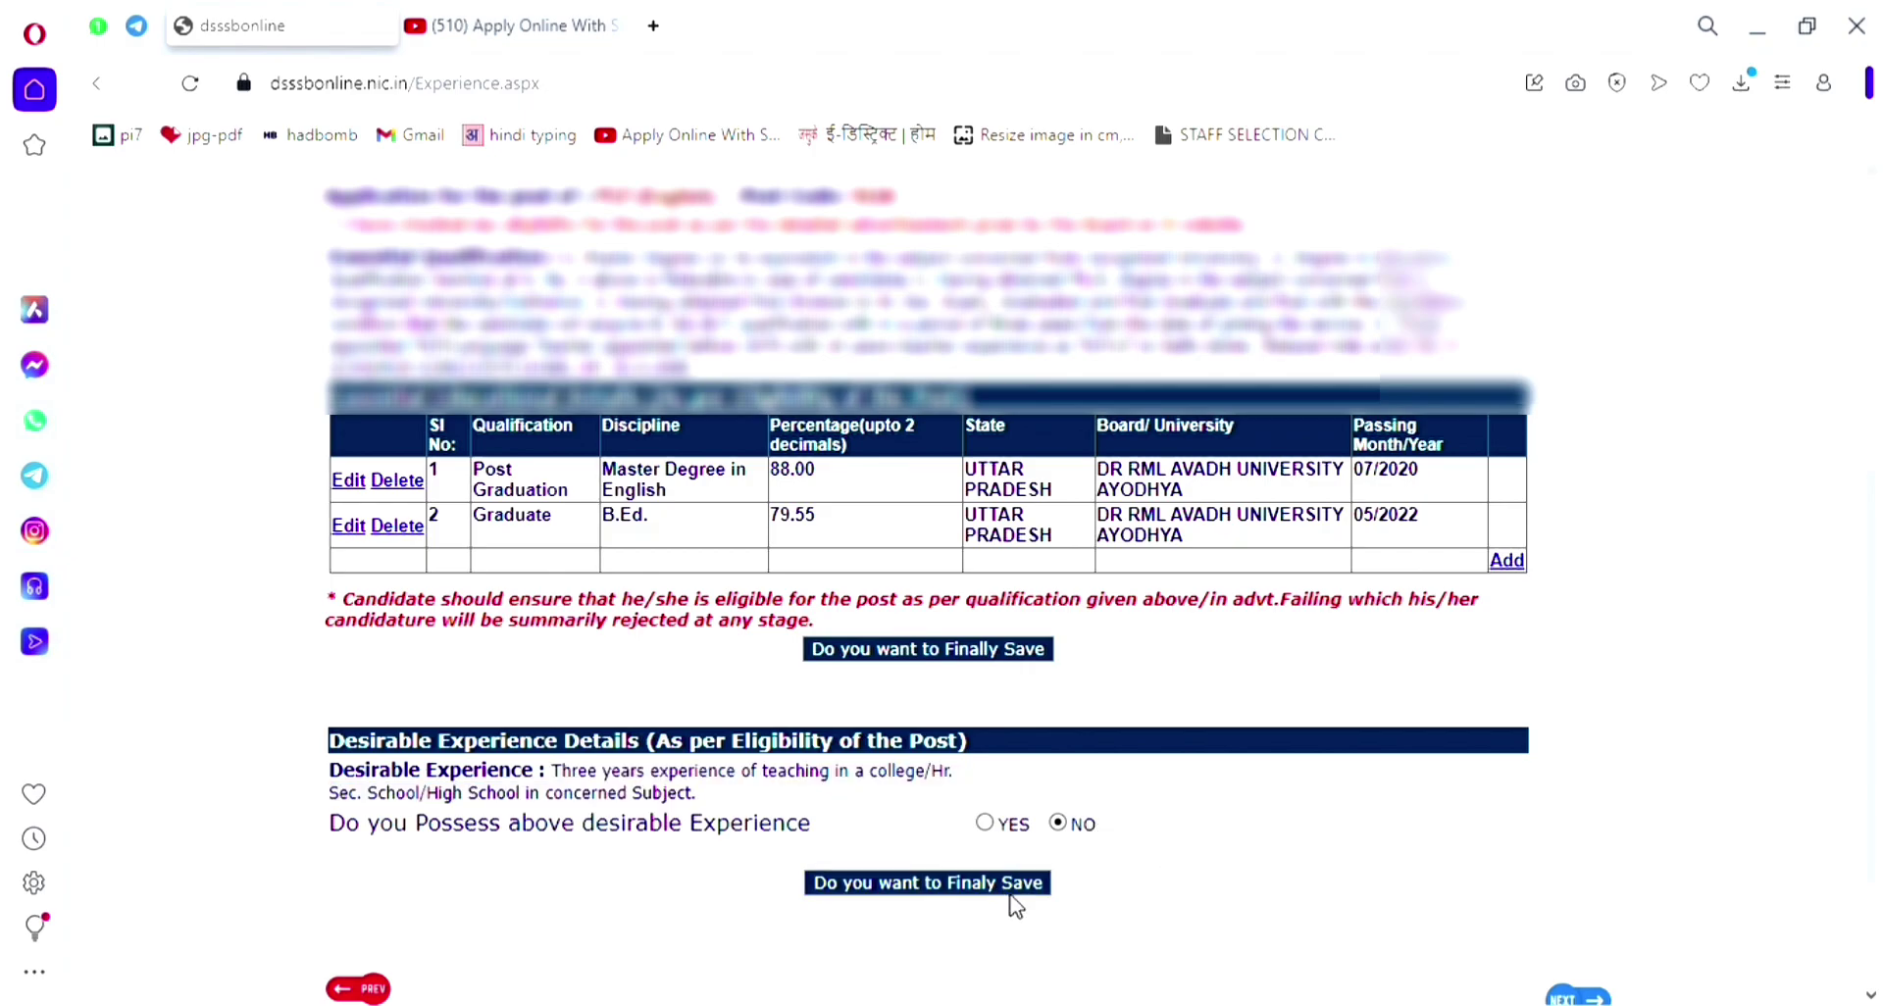
left_click(899, 888)
scroll(1471, 765, "down", 2)
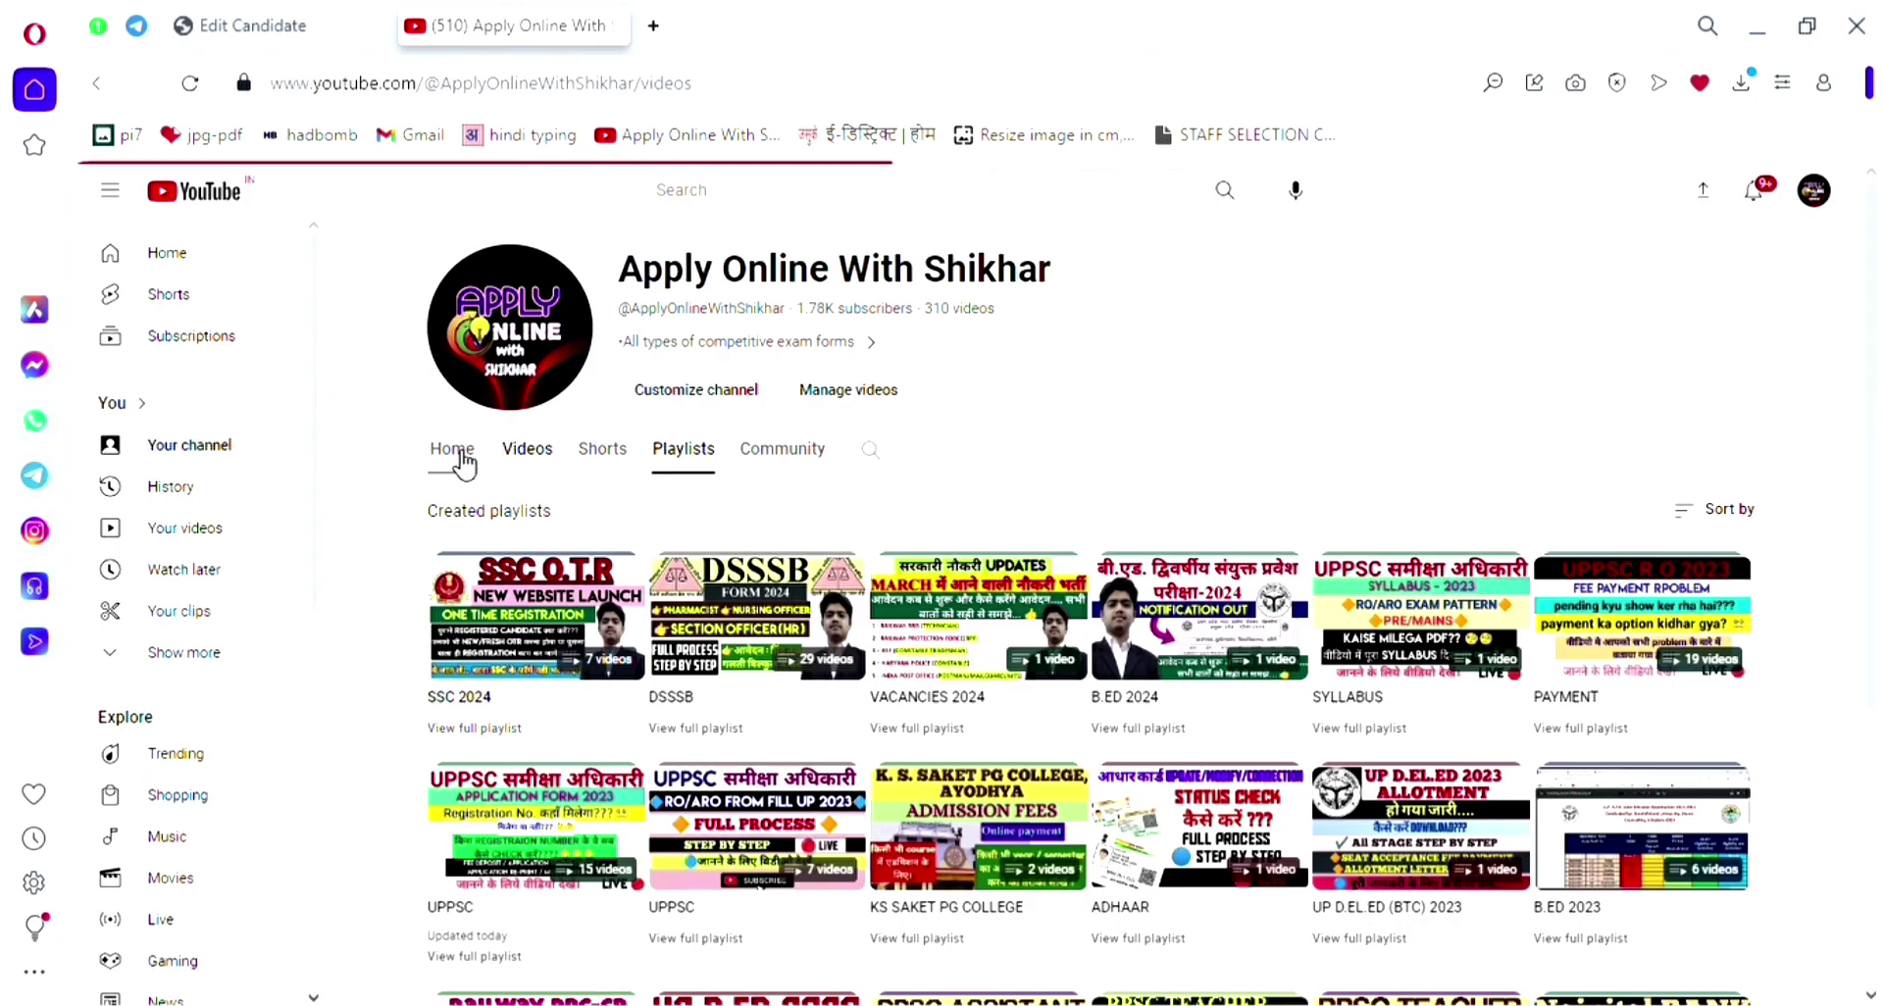
Switch to the YouTube channel page and show its list of uploaded videos
left_click(505, 451)
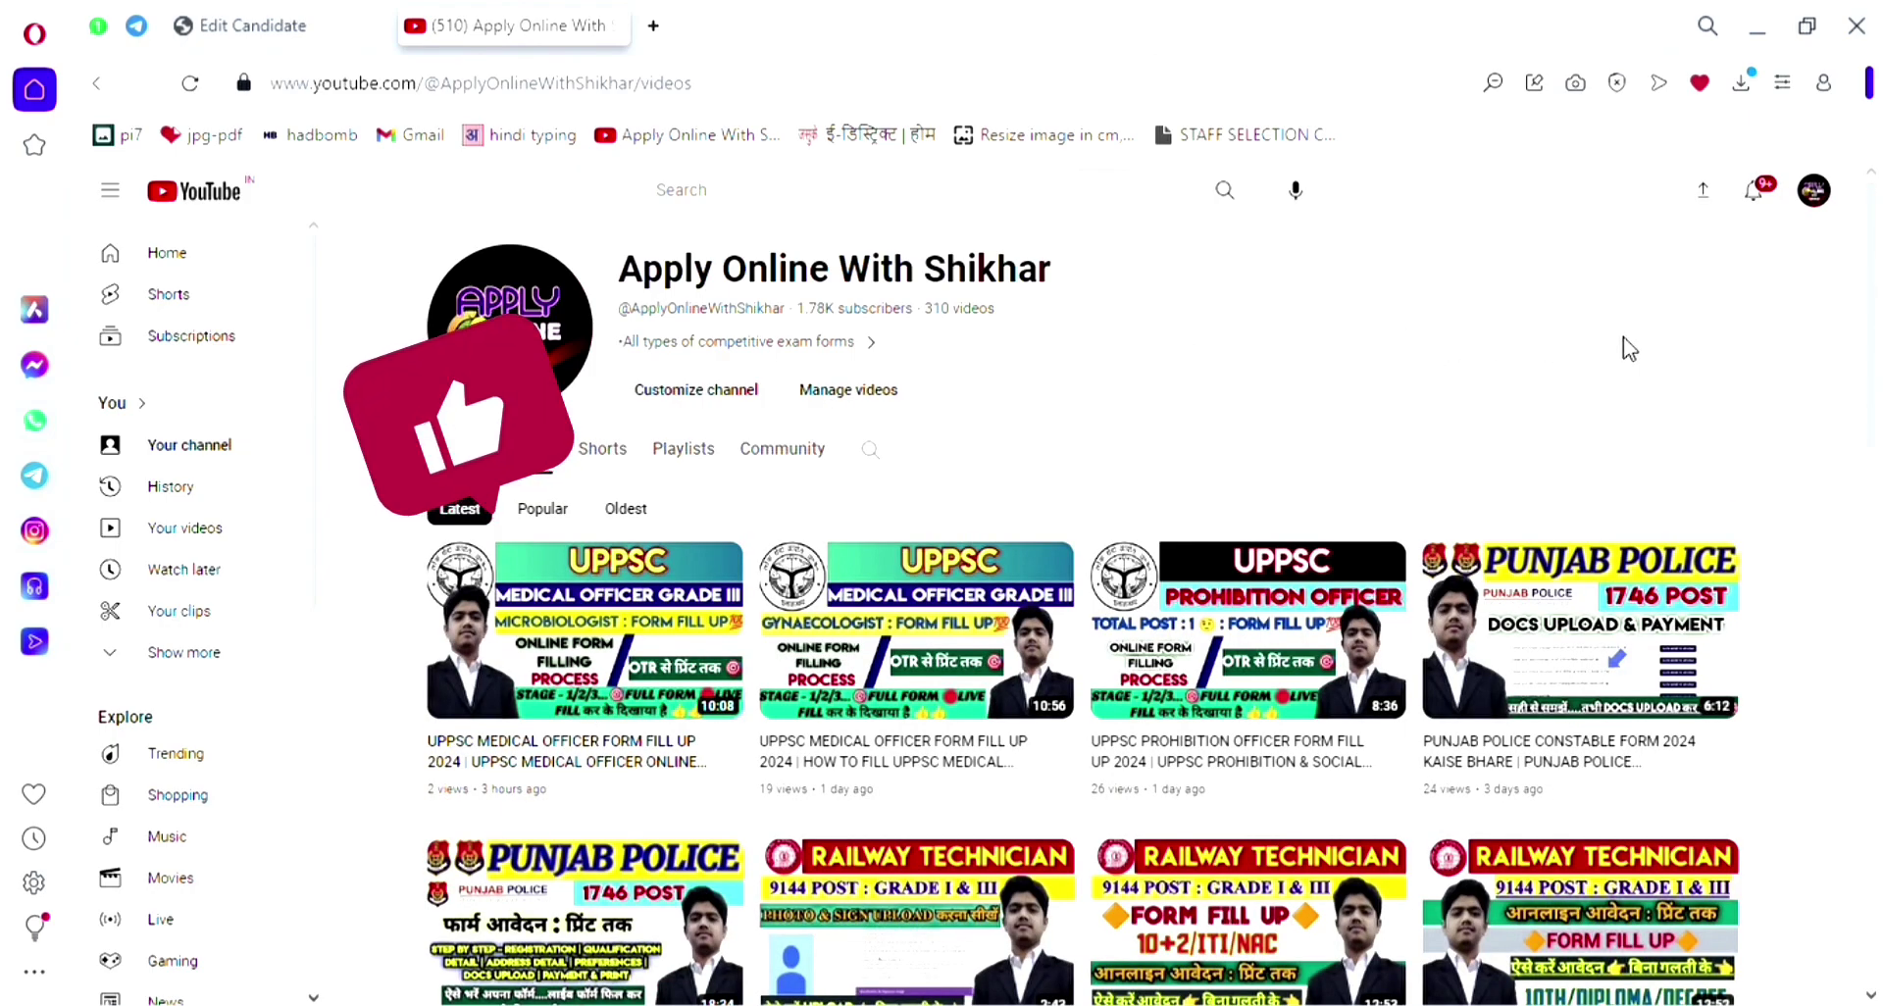